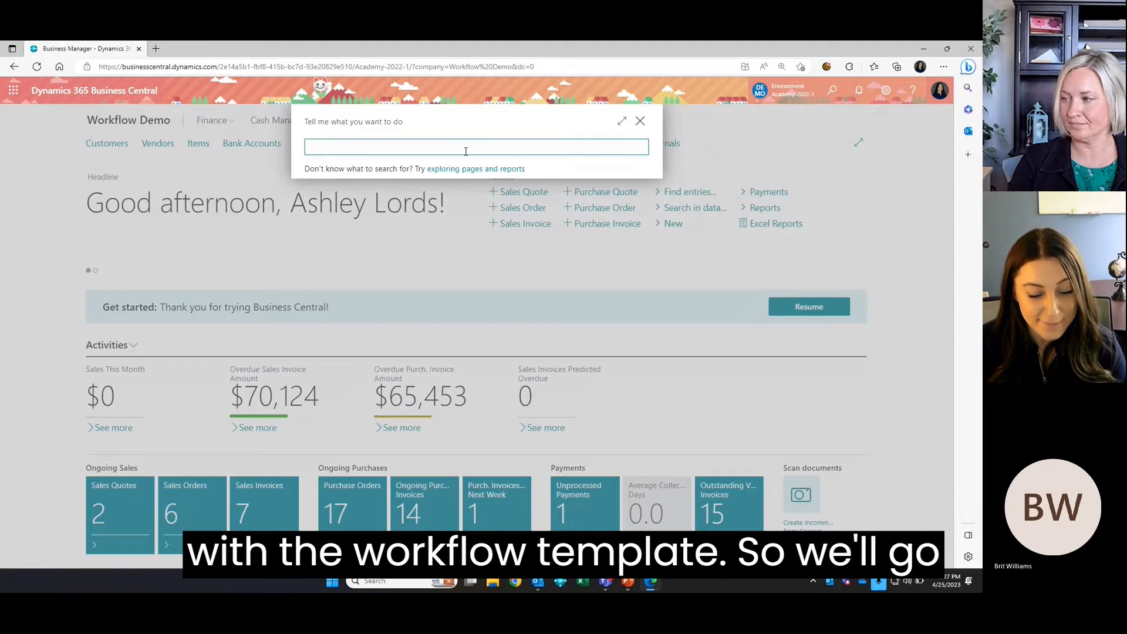
Find the Workflow Templates list and create a new workflow from the Purchase Order Approval Workflow template.
{"action": "type", "text": "kflow template"}
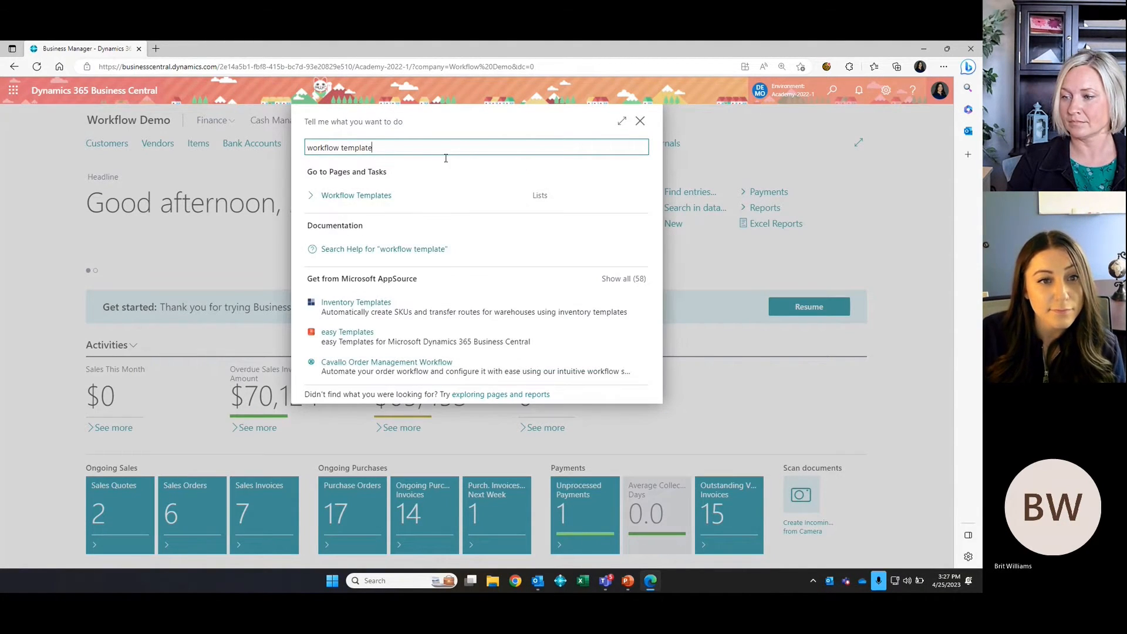
{"action": "left_click", "coordinate": [395, 192]}
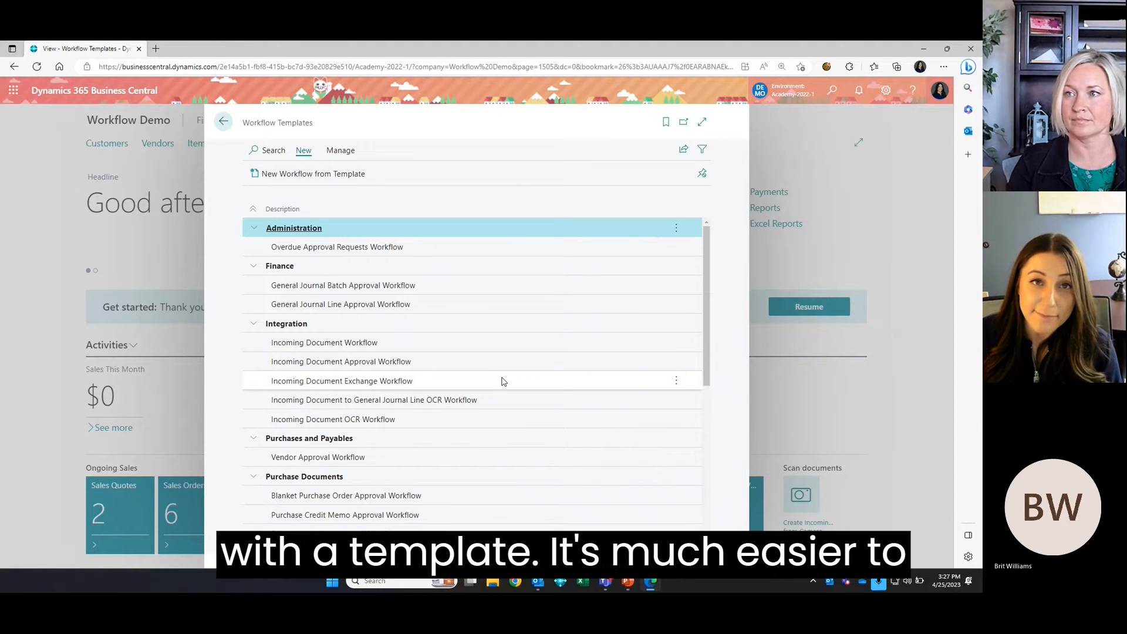
{"action": "scroll", "coordinate": [504, 382], "scroll_direction": "down", "scroll_amount": 3}
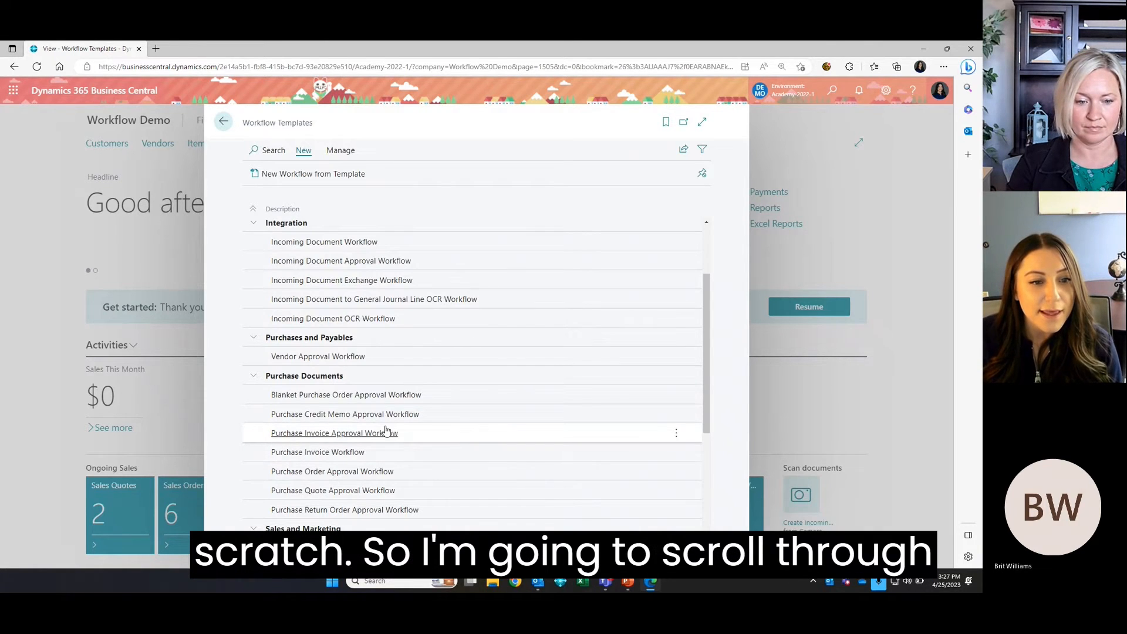
{"action": "scroll", "coordinate": [498, 306], "scroll_direction": "up", "scroll_amount": 3}
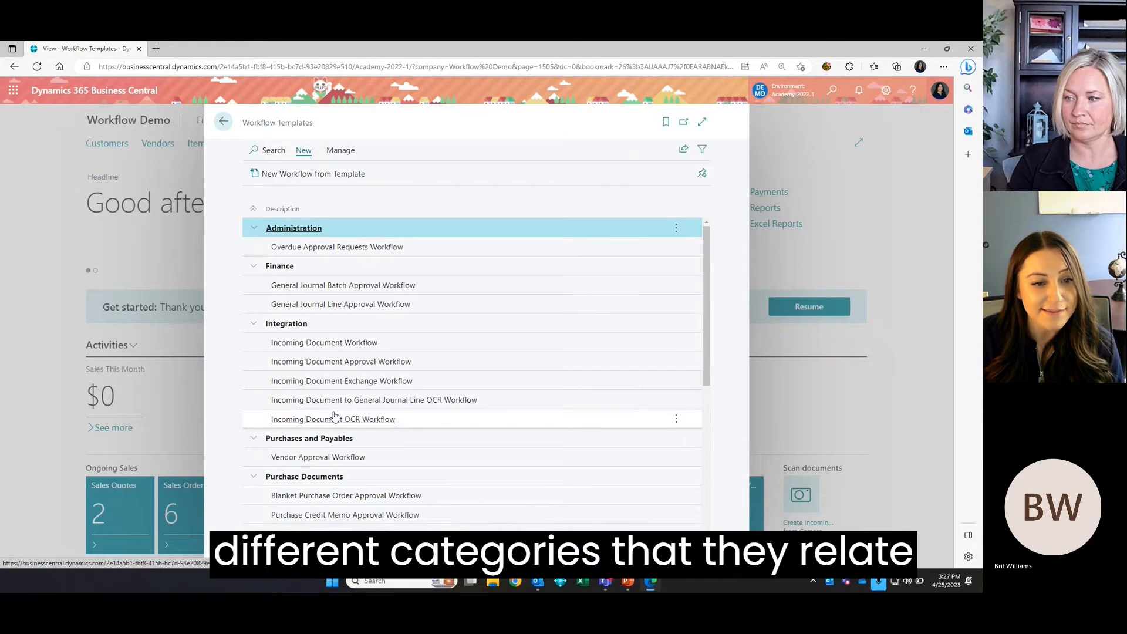
{"action": "scroll", "coordinate": [334, 416], "scroll_direction": "down", "scroll_amount": 3}
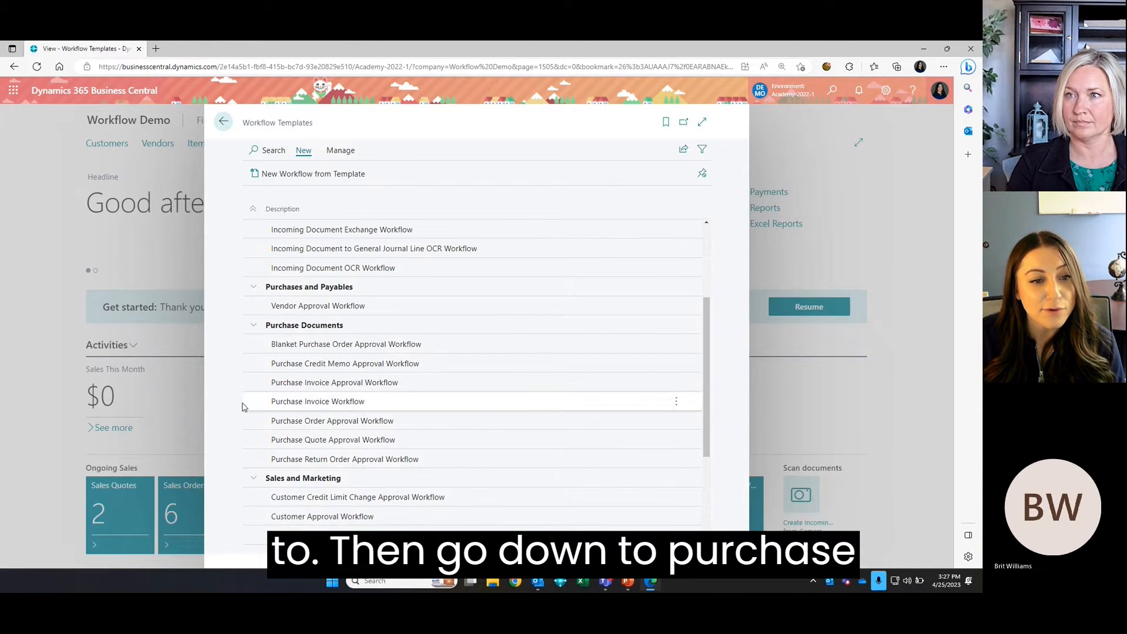
{"action": "left_click", "coordinate": [472, 427]}
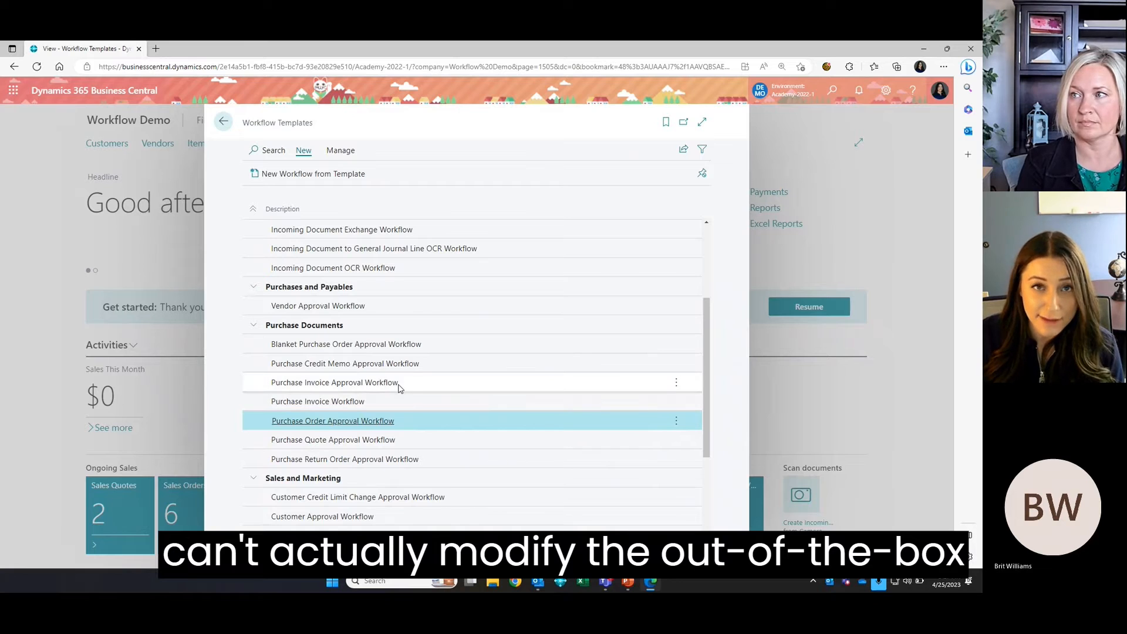
{"action": "left_click", "coordinate": [302, 152]}
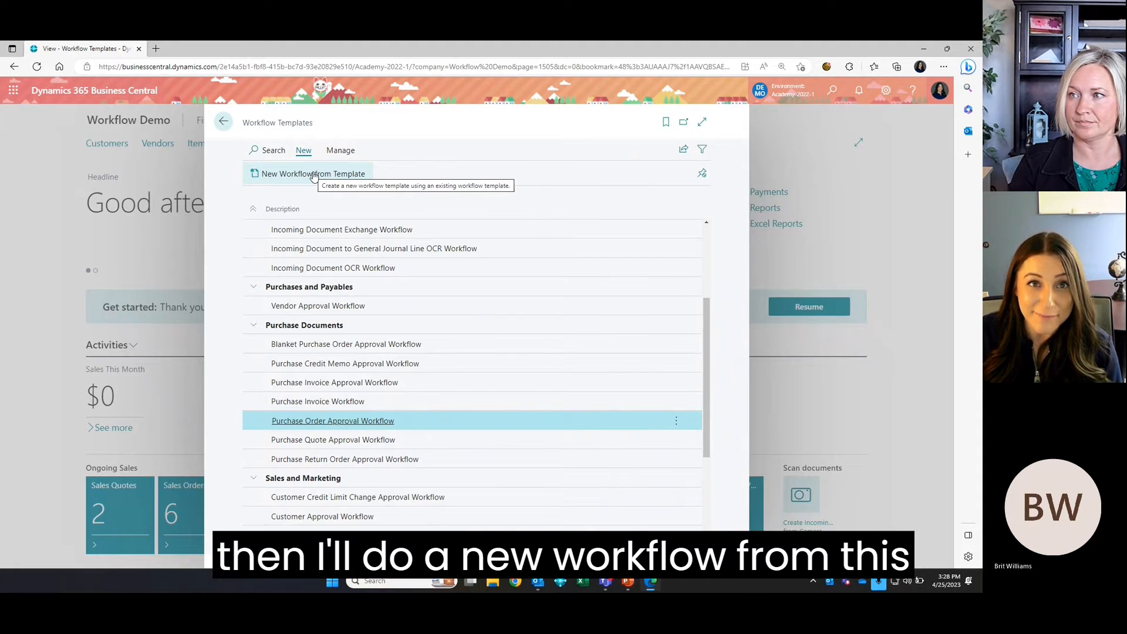
{"action": "left_click", "coordinate": [314, 175]}
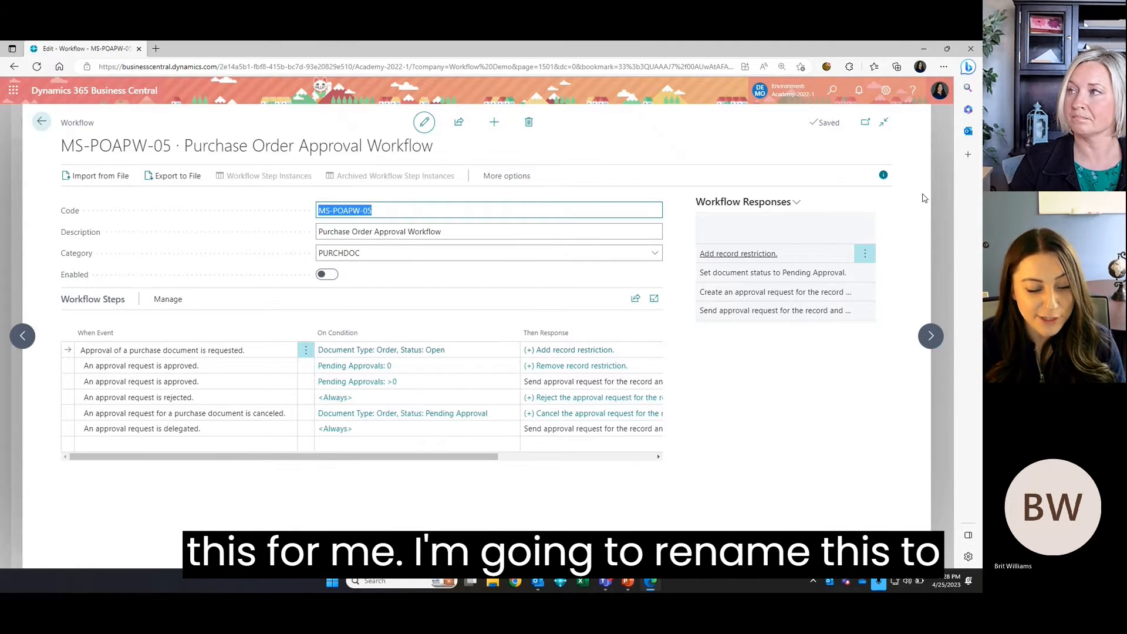
Rename the new workflow's code to STONERIDGE CONNECT1 and accept the update of related records.
{"action": "type", "text": "Stoneridge Connect1"}
{"action": "left_click", "coordinate": [287, 242]}
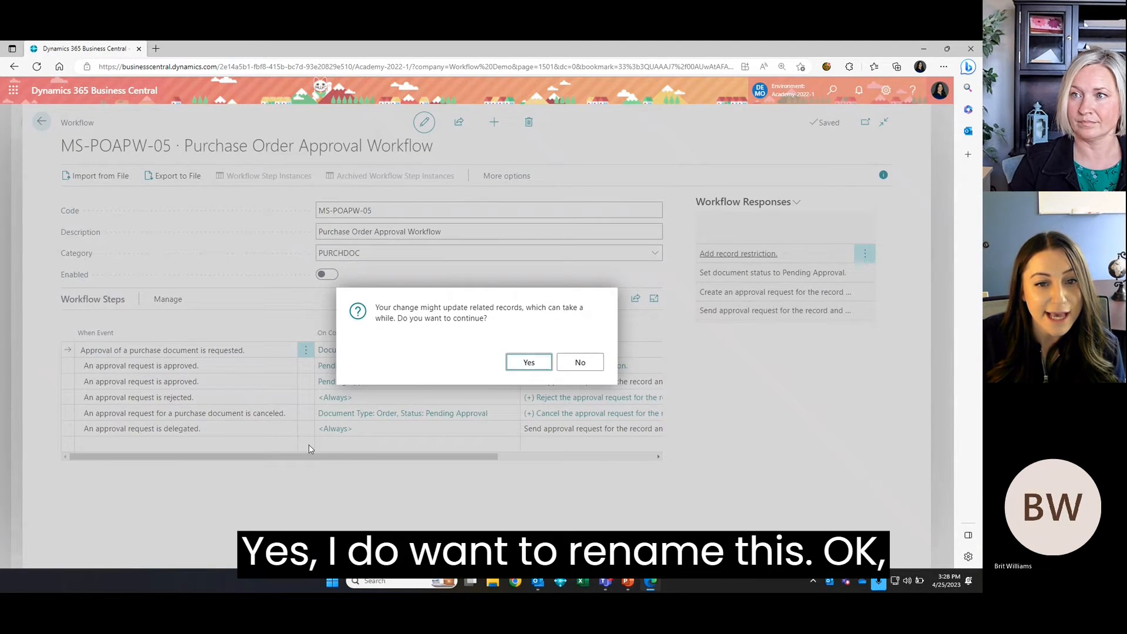
{"action": "left_click", "coordinate": [529, 363]}
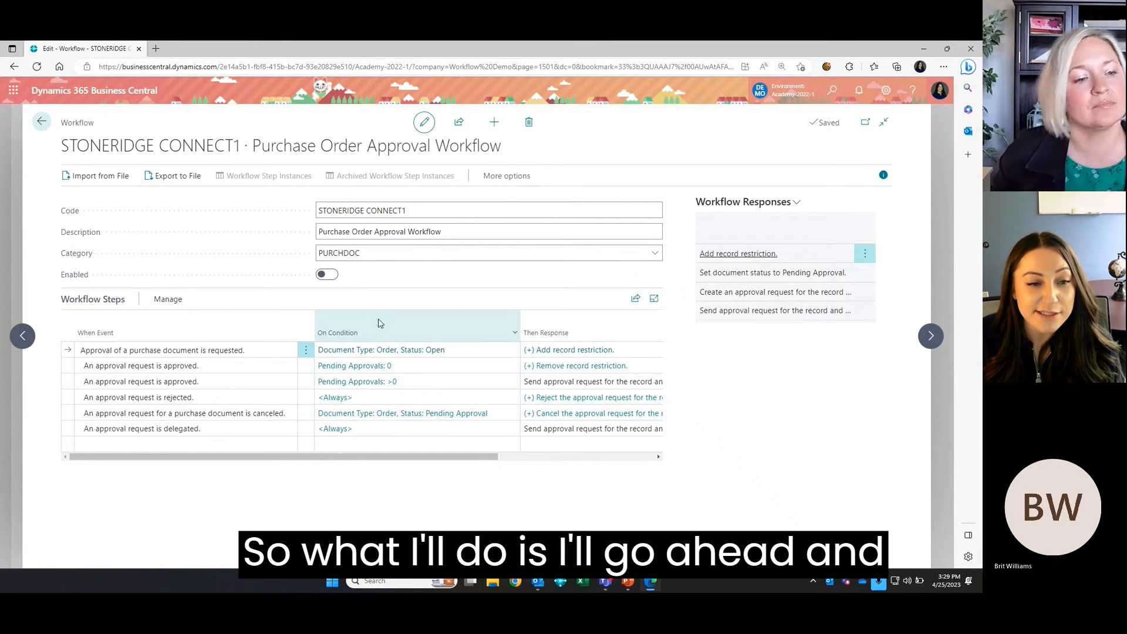
Add an Amount filter of >10000 to the condition of the event where approval of a purchase document is requested.
{"action": "left_click", "coordinate": [376, 350]}
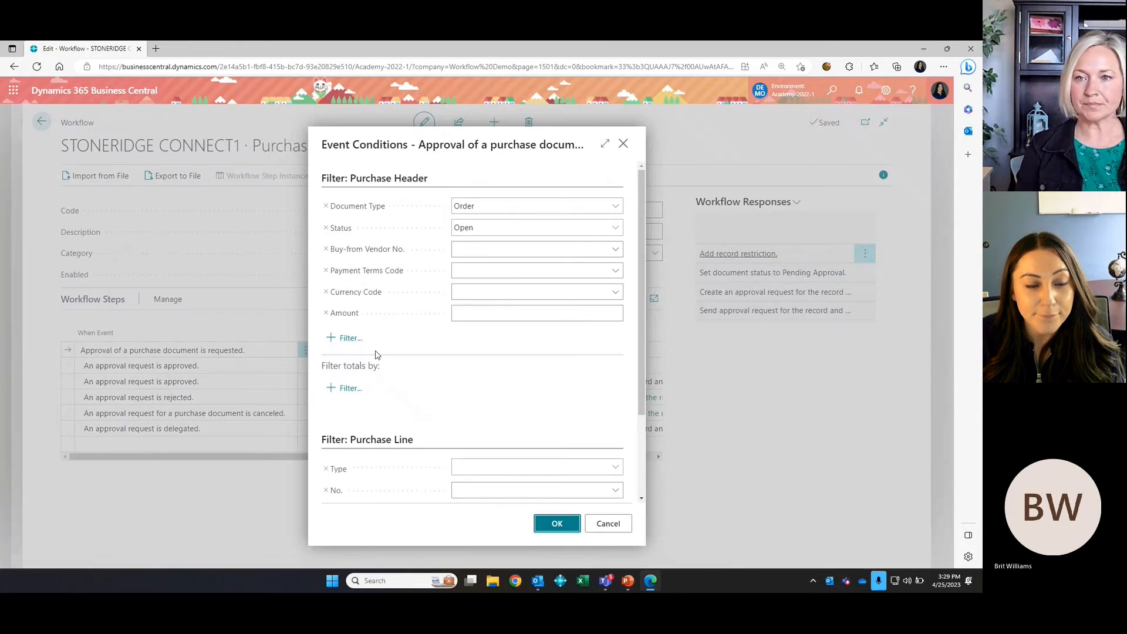
{"action": "left_click", "coordinate": [479, 317]}
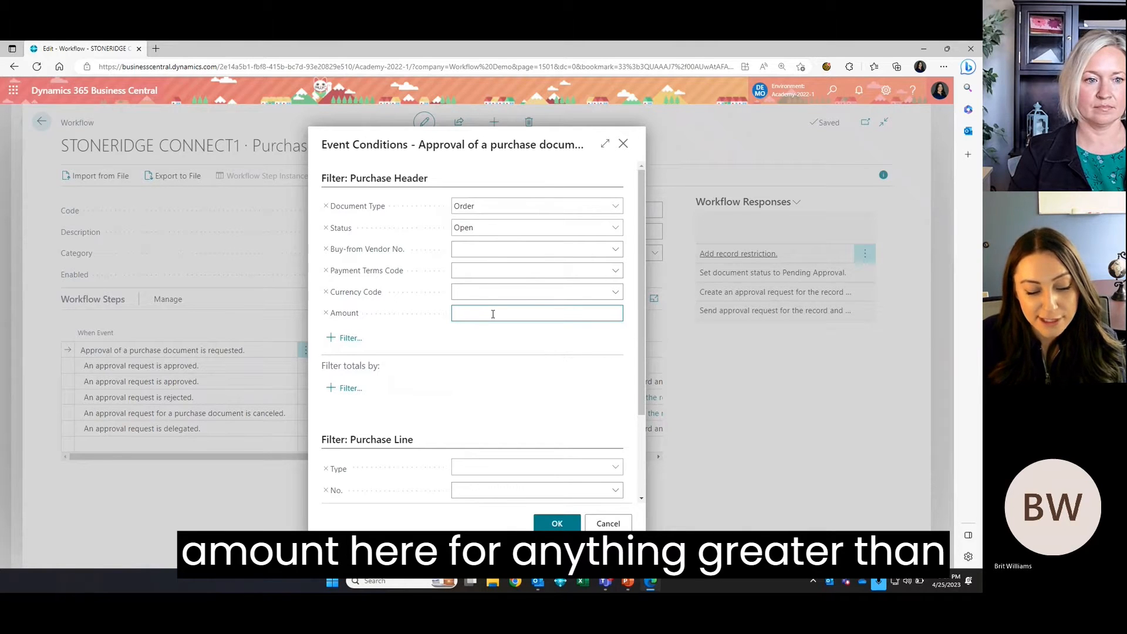
{"action": "type", "text": ">10000"}
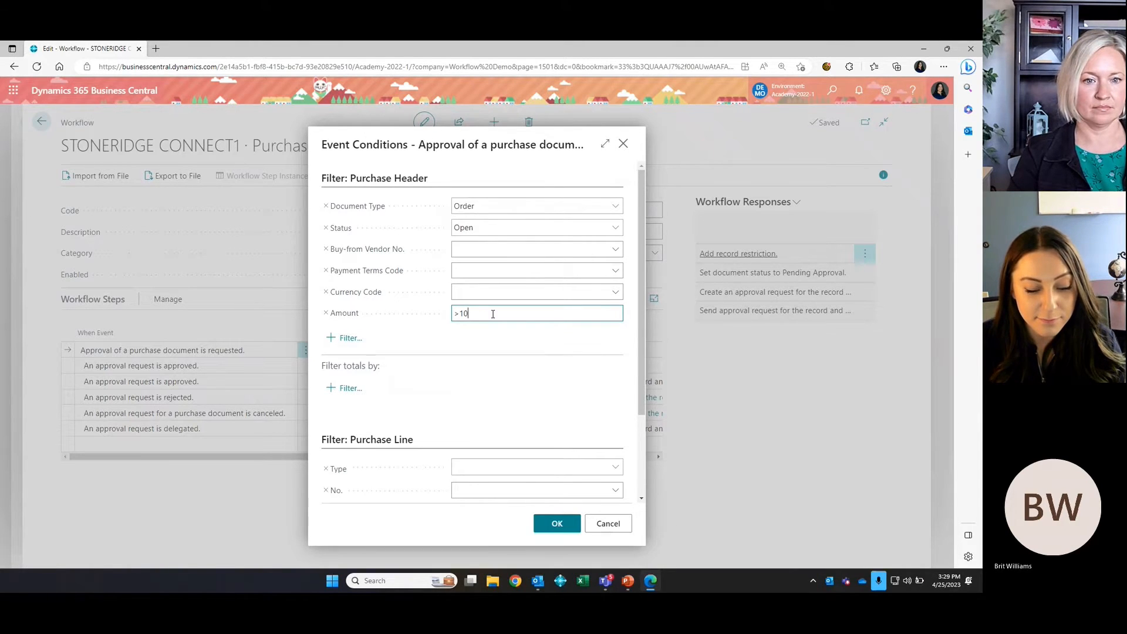
{"action": "left_click", "coordinate": [527, 342]}
{"action": "left_click", "coordinate": [557, 523]}
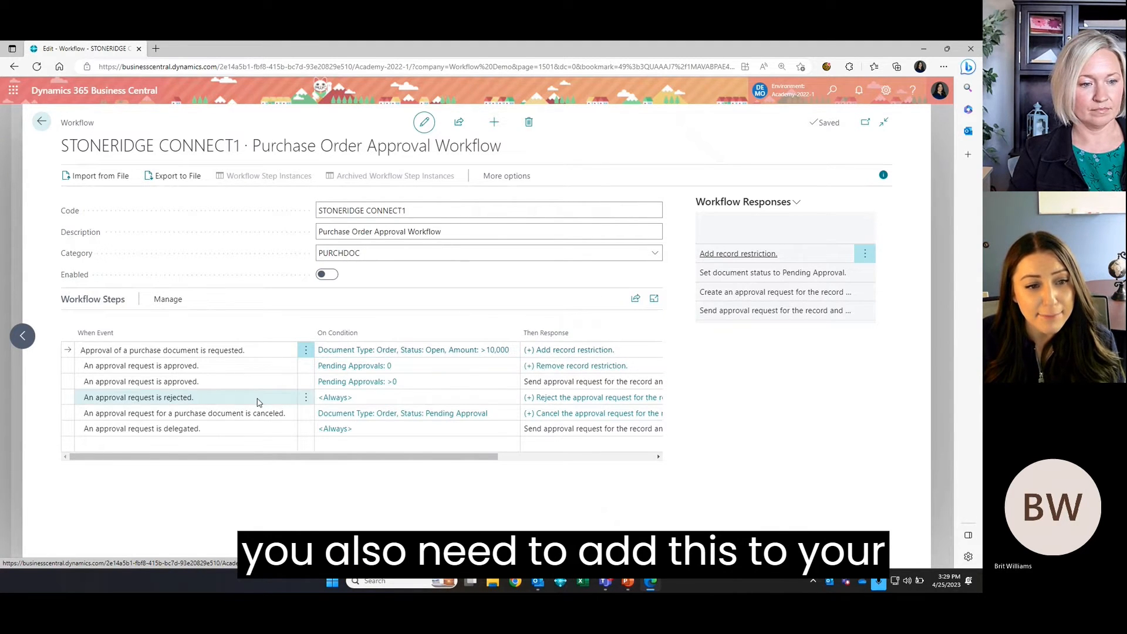
Add an Amount filter of >10000 to the condition of the event where a purchase document's approval request is canceled.
{"action": "left_click", "coordinate": [380, 415]}
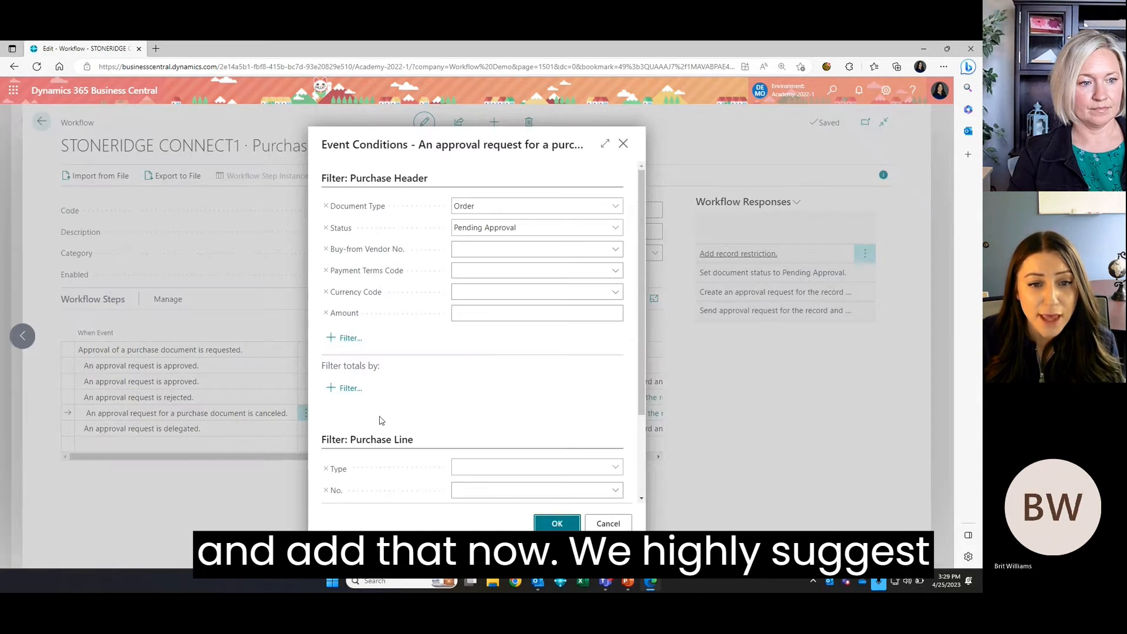
{"action": "left_click", "coordinate": [466, 311]}
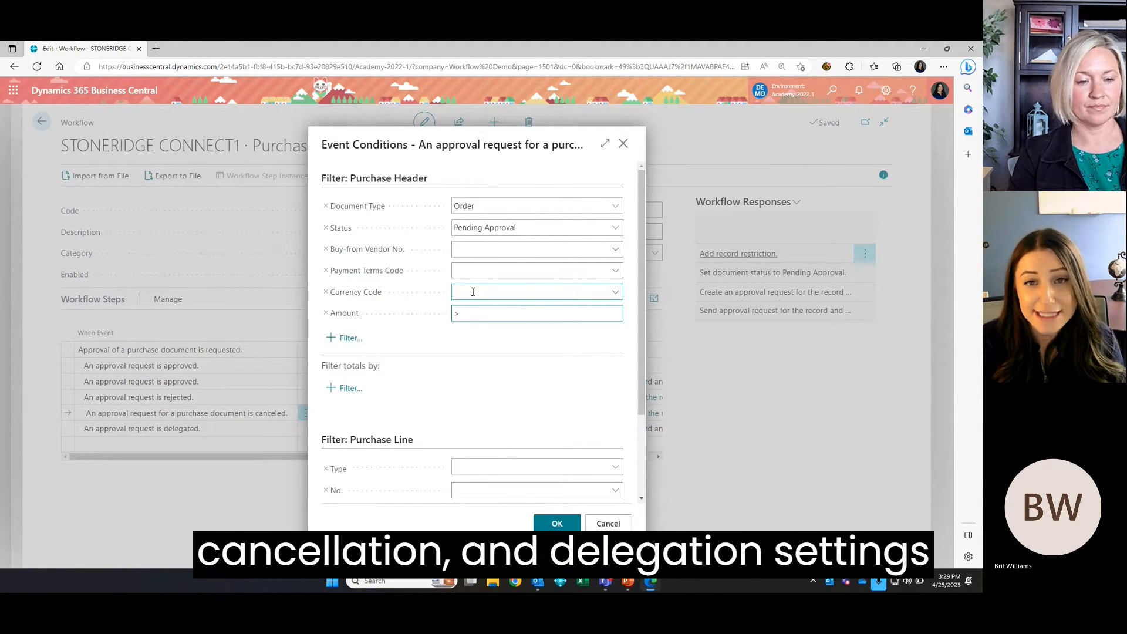
{"action": "type", "text": "0"}
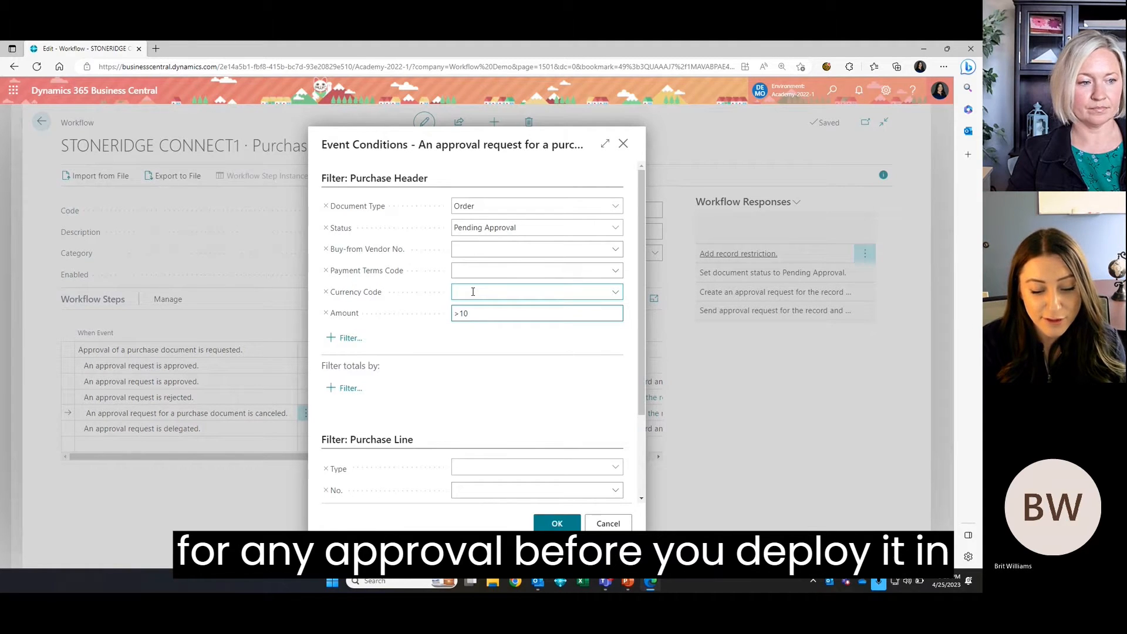
{"action": "type", "text": "00"}
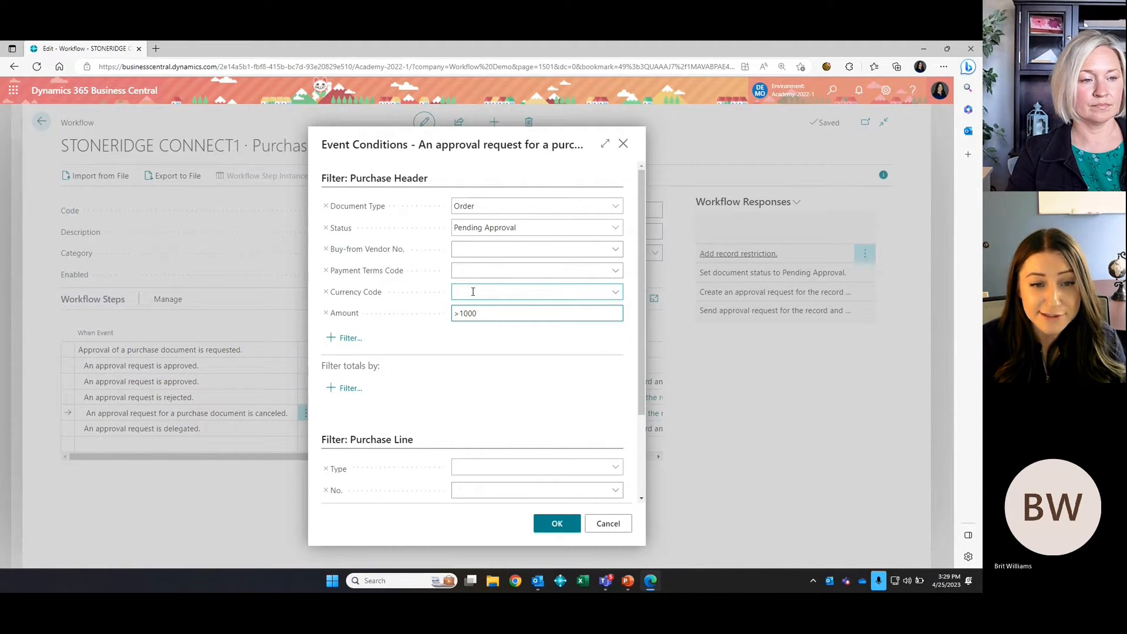
{"action": "type", "text": "0"}
{"action": "left_click", "coordinate": [546, 396]}
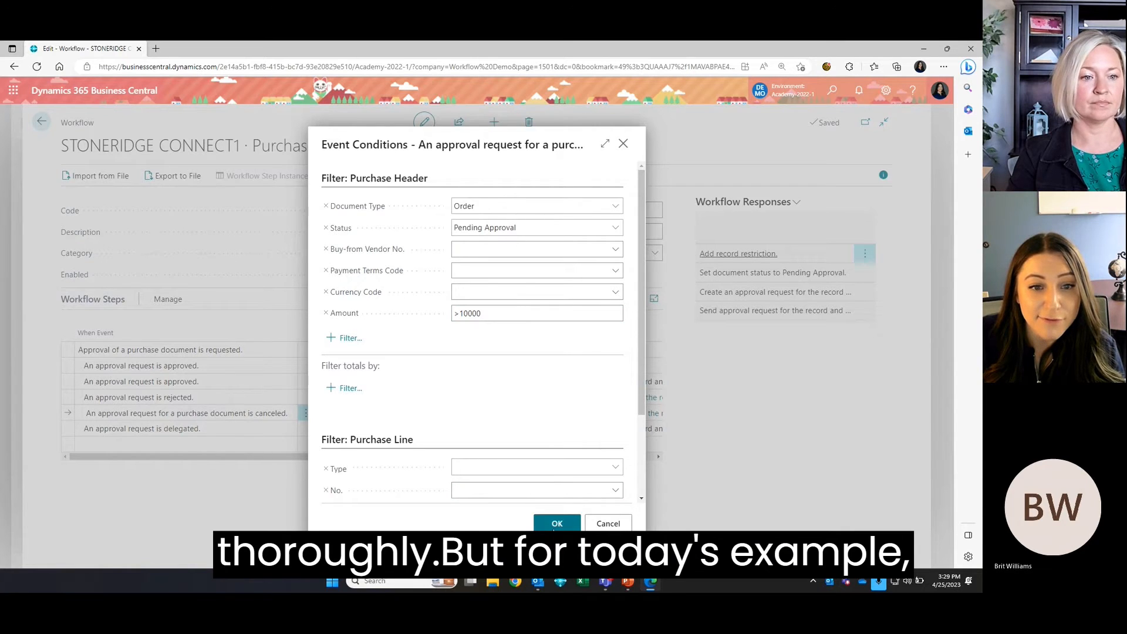
{"action": "left_click", "coordinate": [555, 523]}
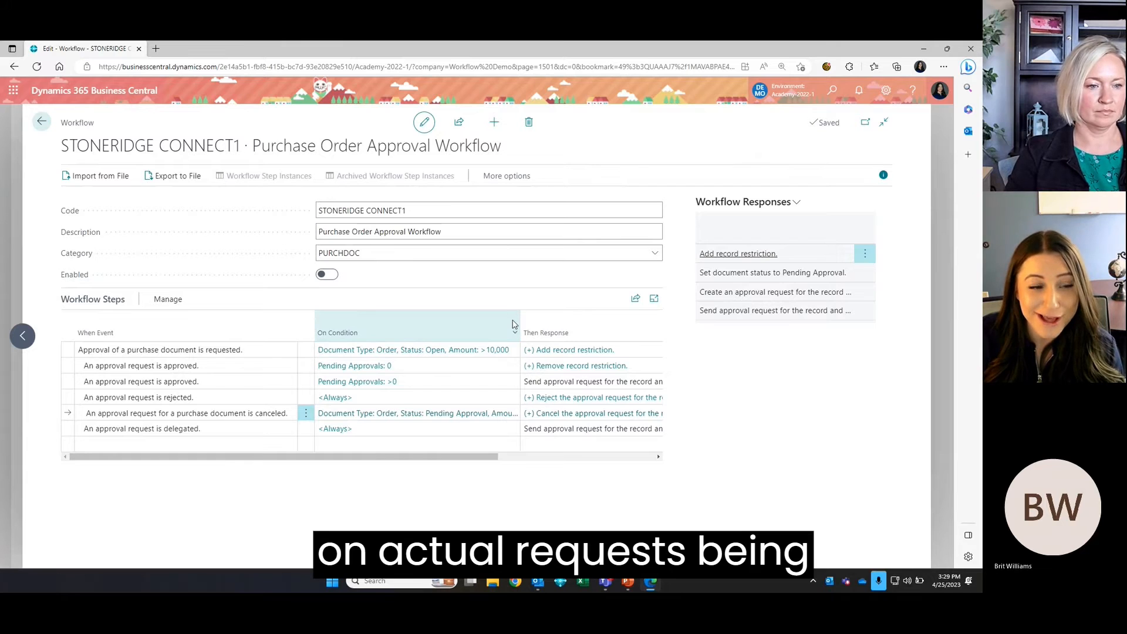
Review the responses of the rejected, canceled, delegated, approved and requested workflow steps.
{"action": "left_click", "coordinate": [112, 399]}
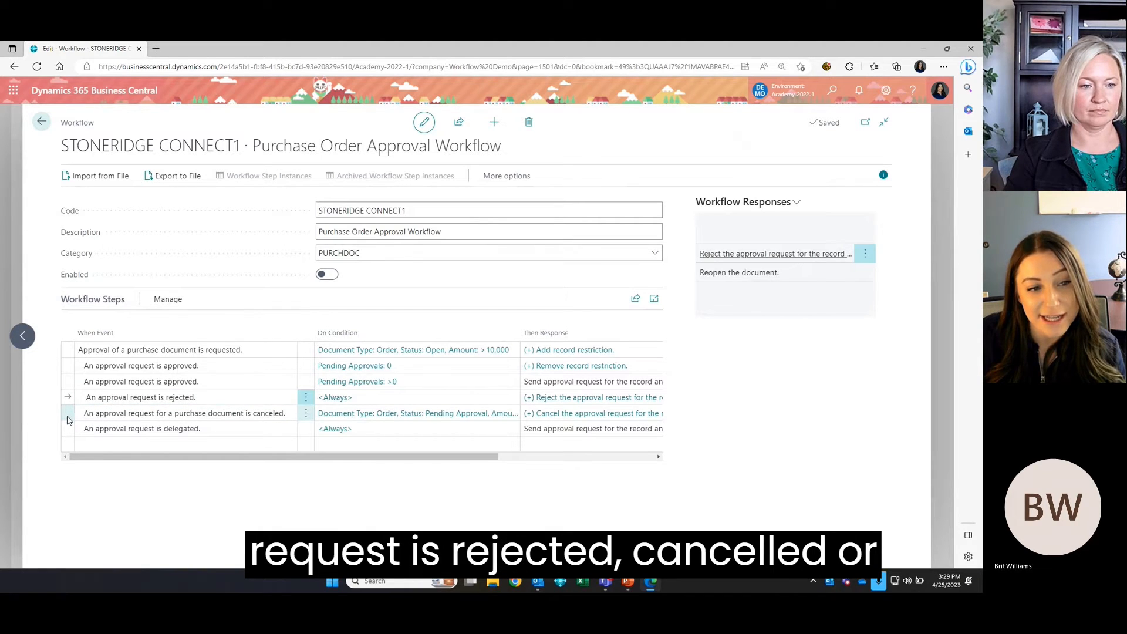
{"action": "left_click", "coordinate": [68, 415]}
{"action": "left_click", "coordinate": [72, 429]}
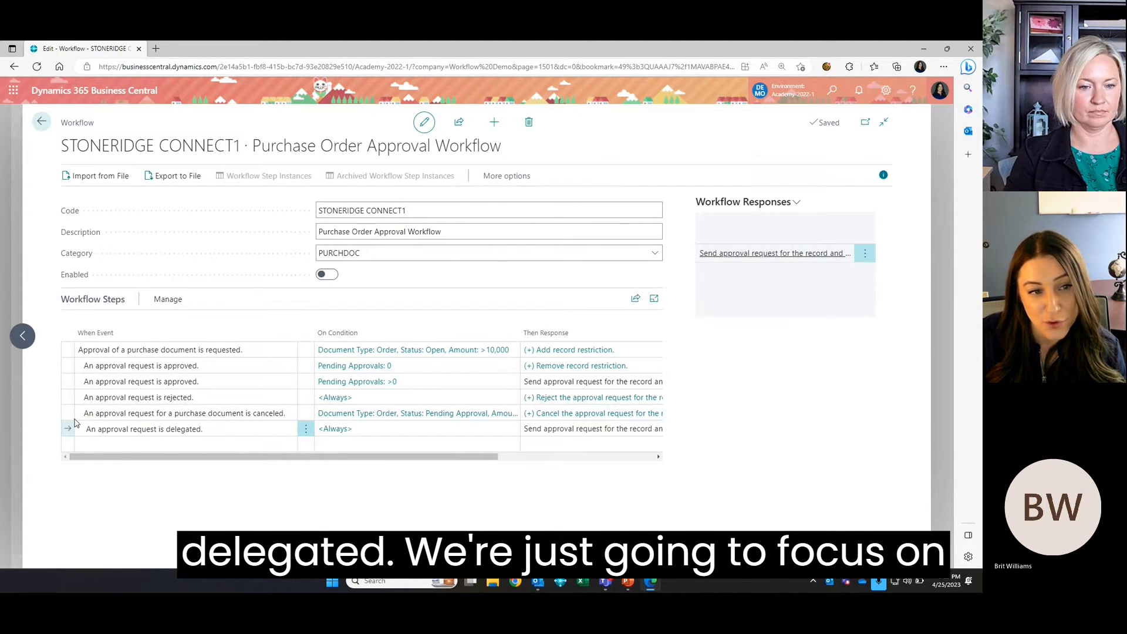
{"action": "left_click", "coordinate": [71, 369]}
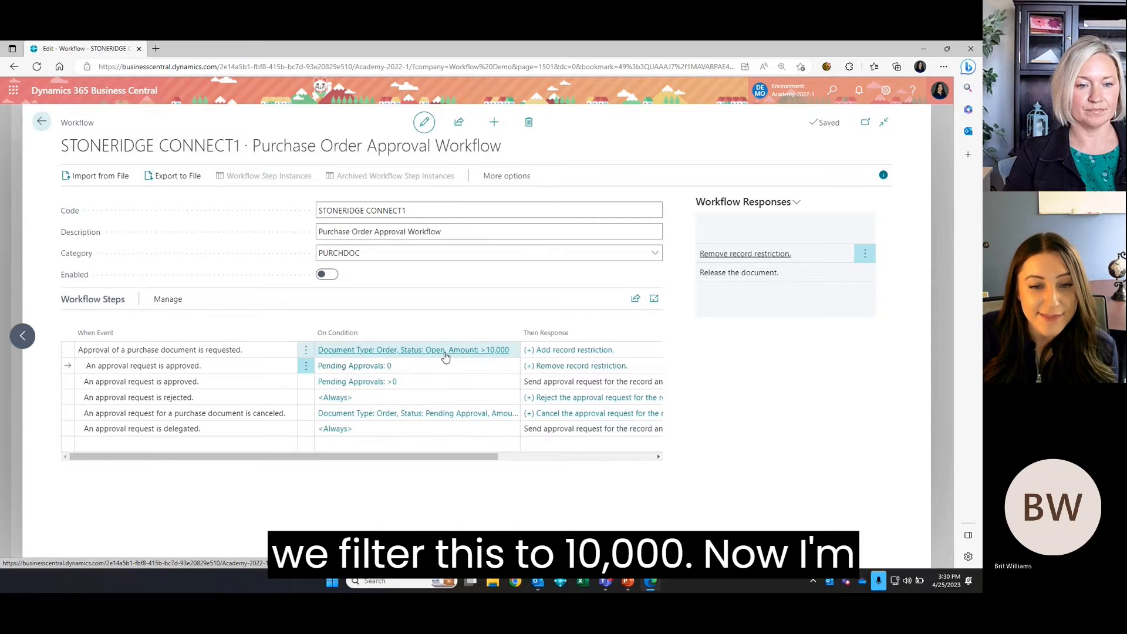
{"action": "left_click", "coordinate": [70, 351]}
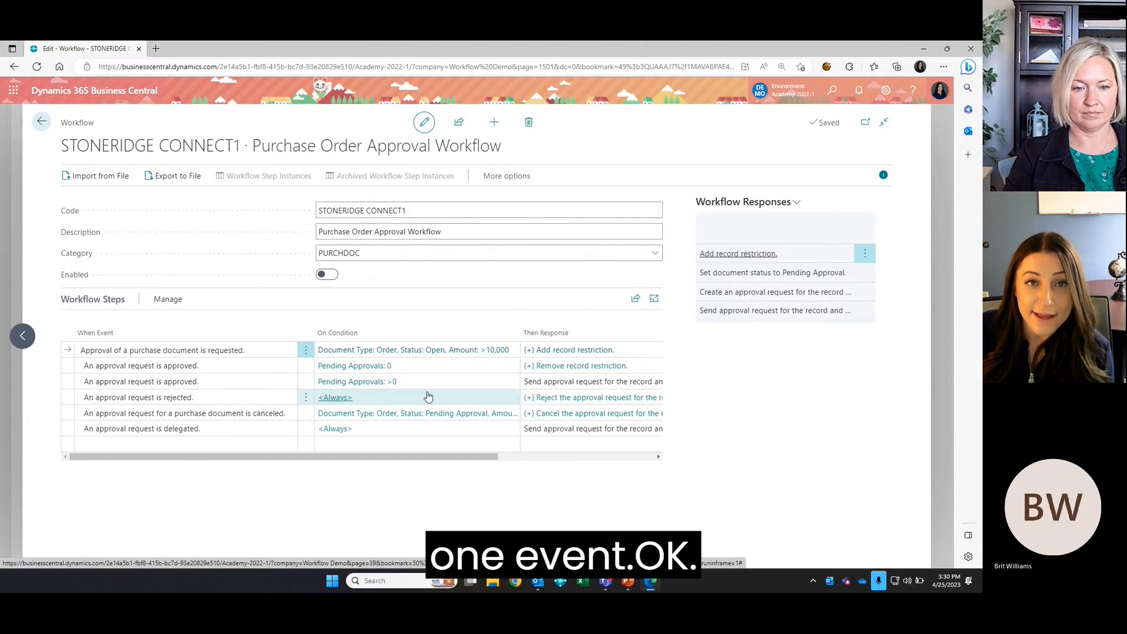
Hide the Workflow Responses details and set the approver limit type to Direct Approver in the requested event's approval request response.
{"action": "left_click", "coordinate": [883, 175]}
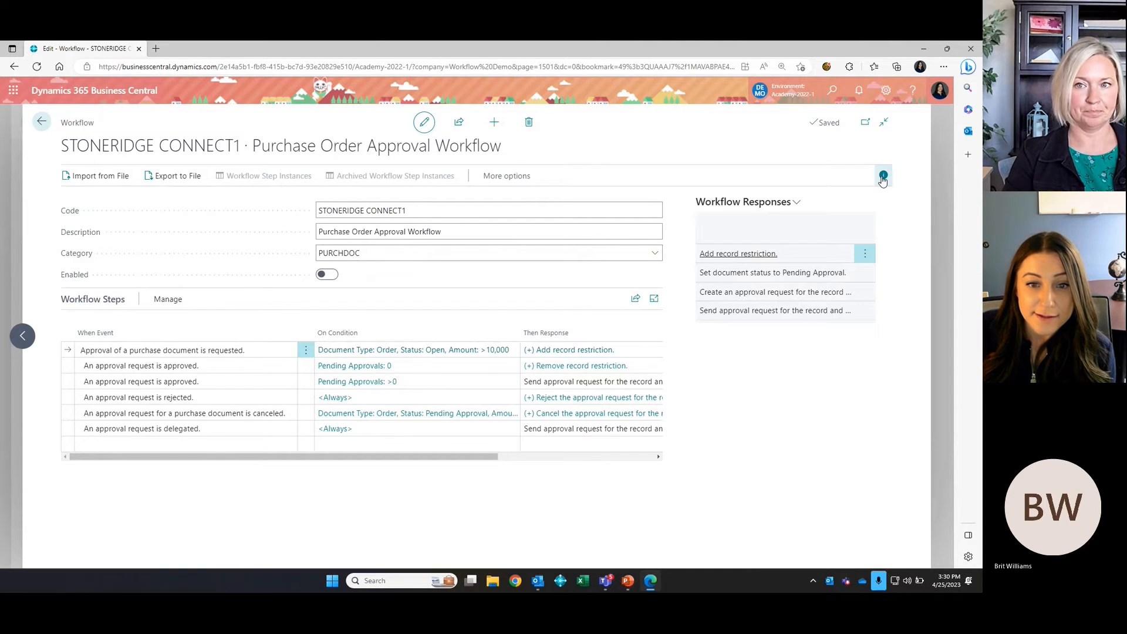
{"action": "left_click", "coordinate": [588, 351]}
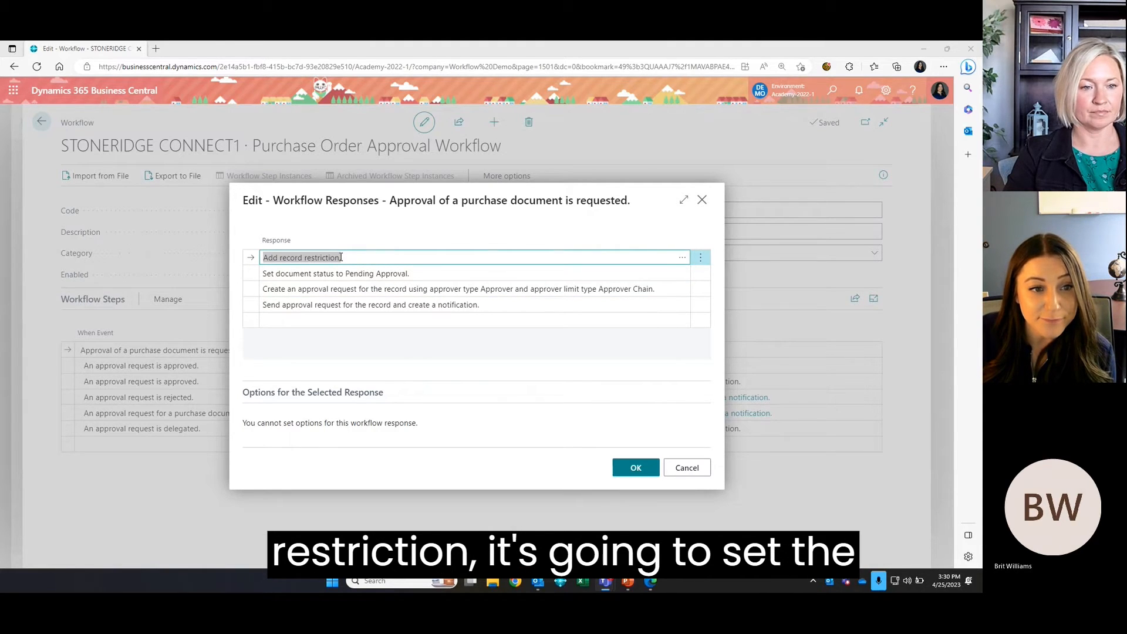
{"action": "left_click", "coordinate": [248, 277]}
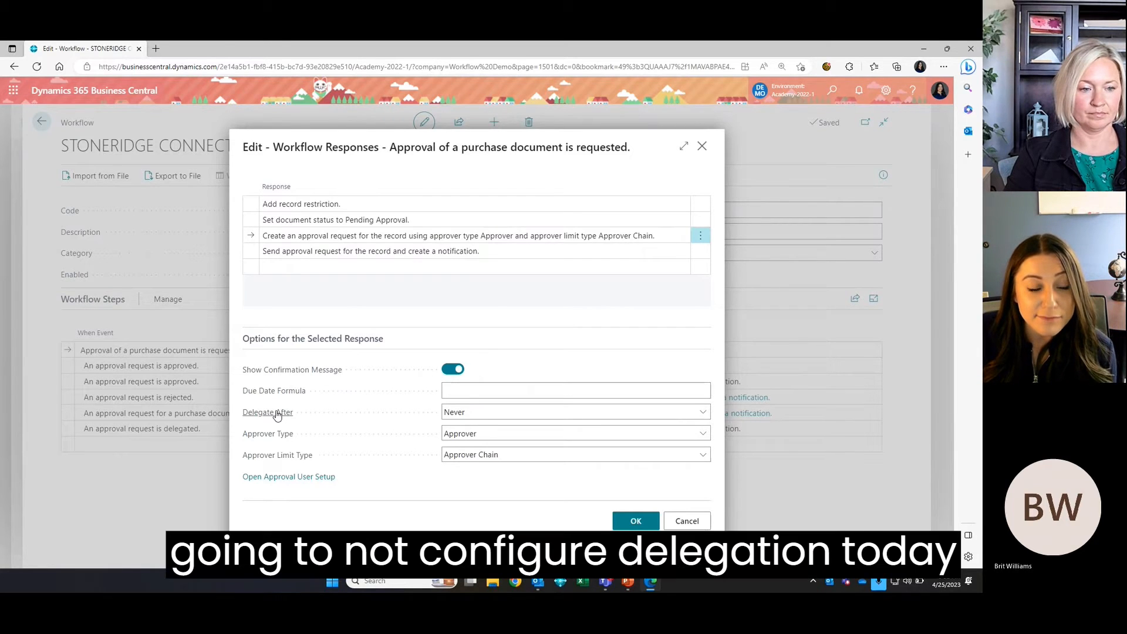
{"action": "left_click", "coordinate": [527, 435]}
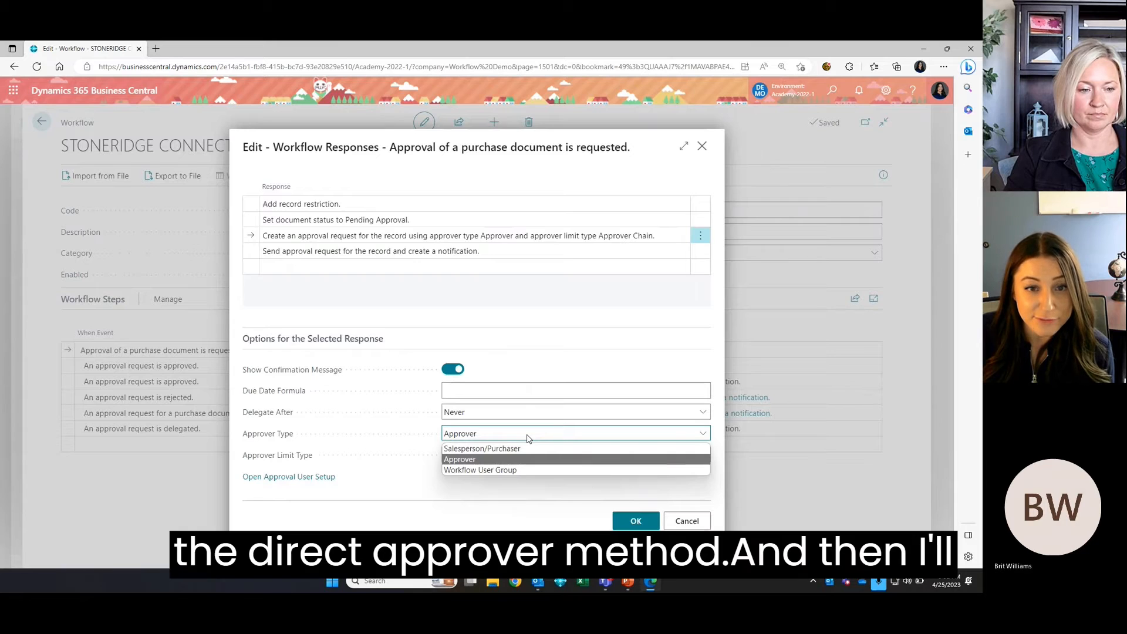
{"action": "left_click", "coordinate": [527, 435]}
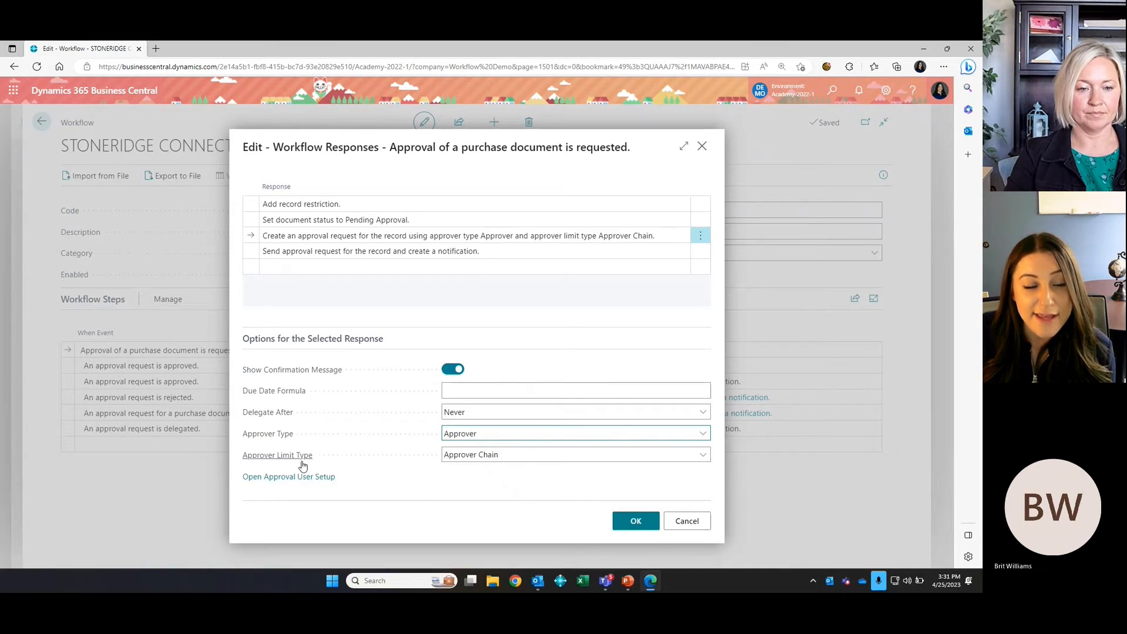
{"action": "mouse_move", "coordinate": [274, 465]}
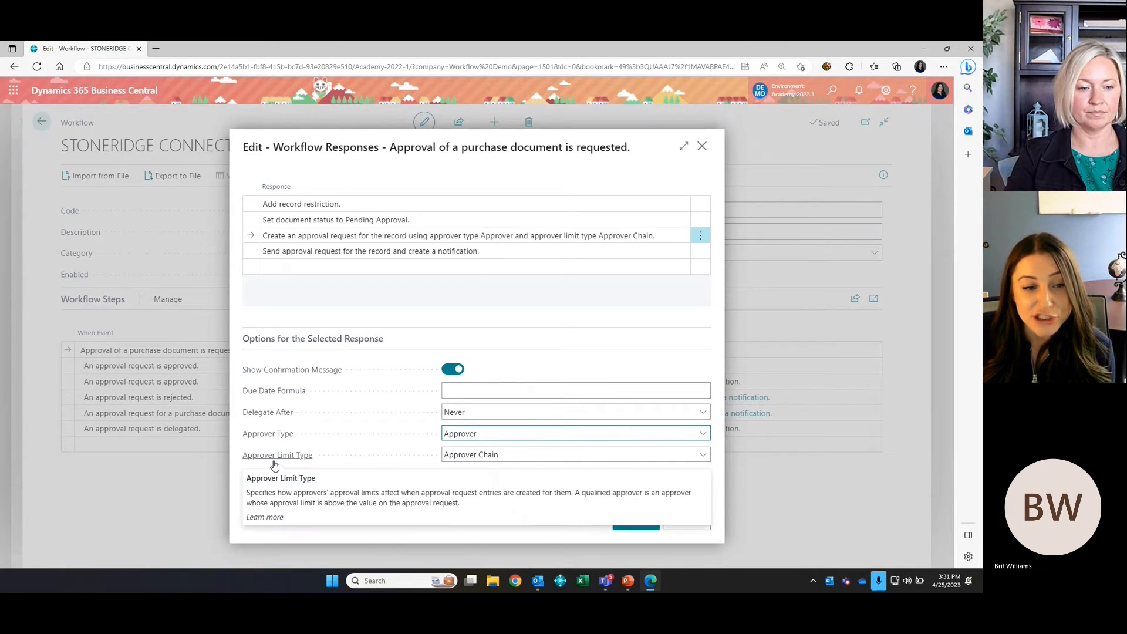
{"action": "left_click", "coordinate": [474, 454]}
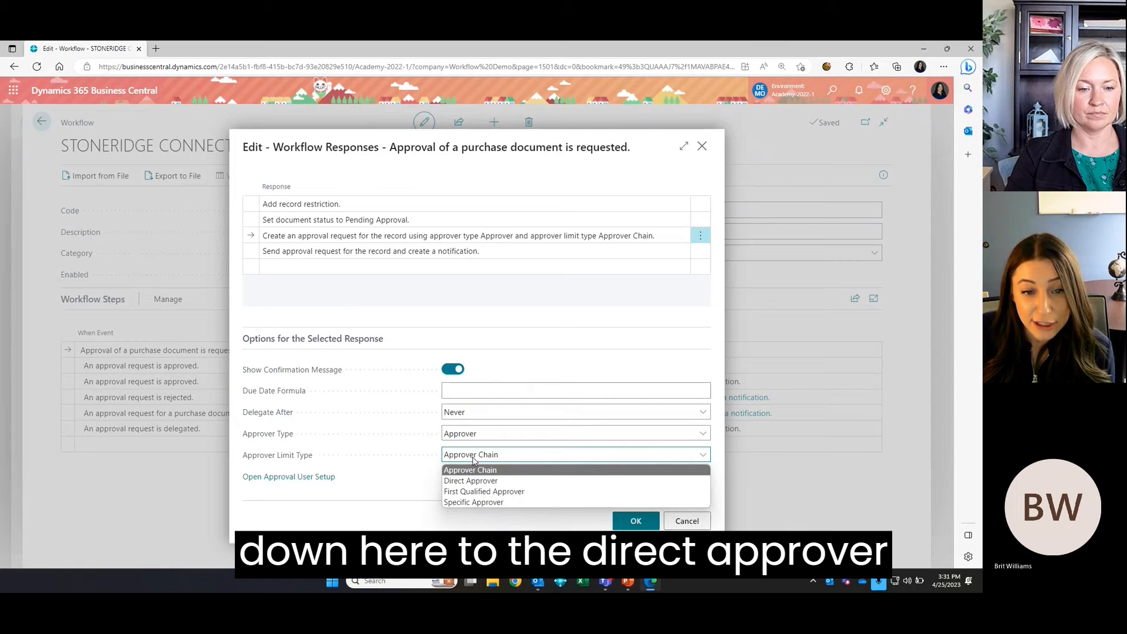
{"action": "left_click", "coordinate": [566, 482]}
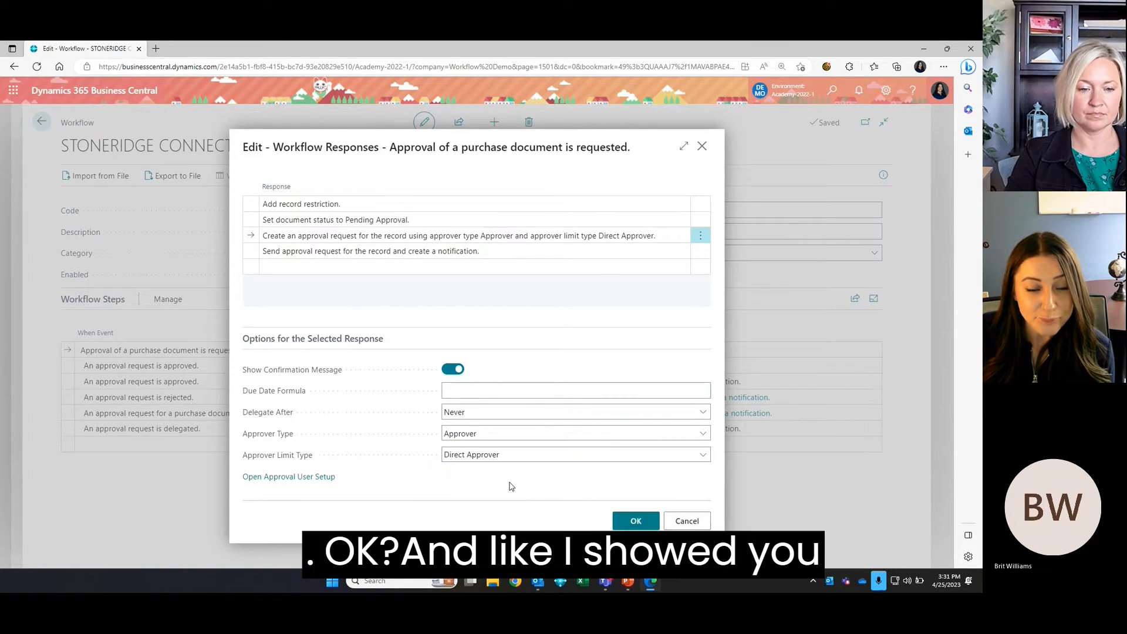
Check the approvers in the Approval User Setup and accept the edited workflow responses.
{"action": "left_click", "coordinate": [291, 477]}
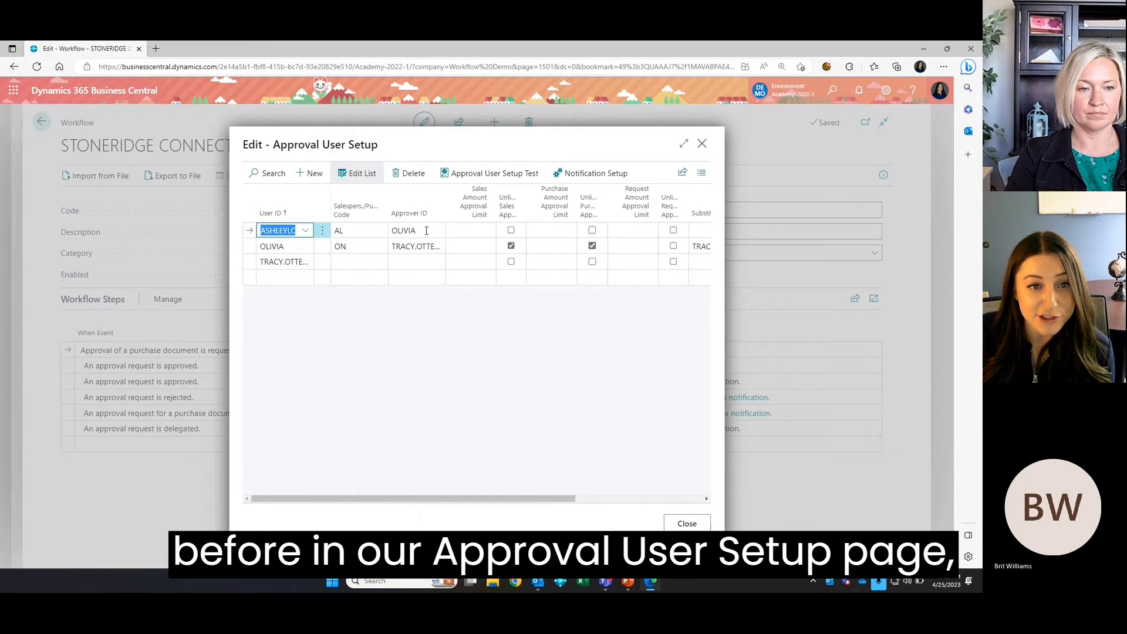
{"action": "left_click", "coordinate": [702, 144]}
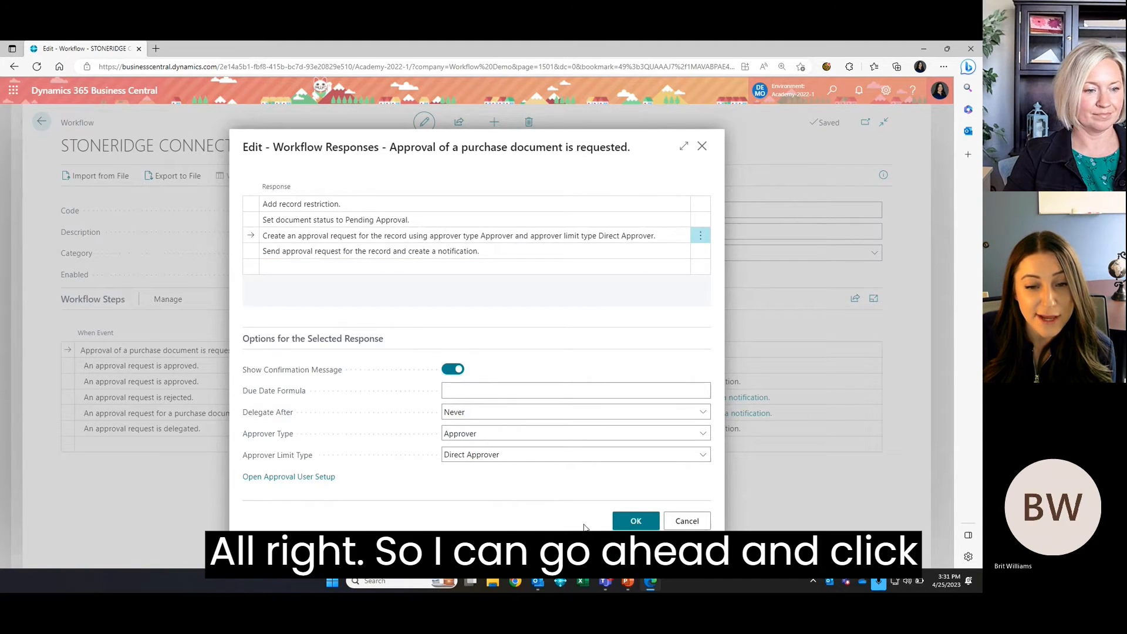
{"action": "left_click", "coordinate": [628, 525]}
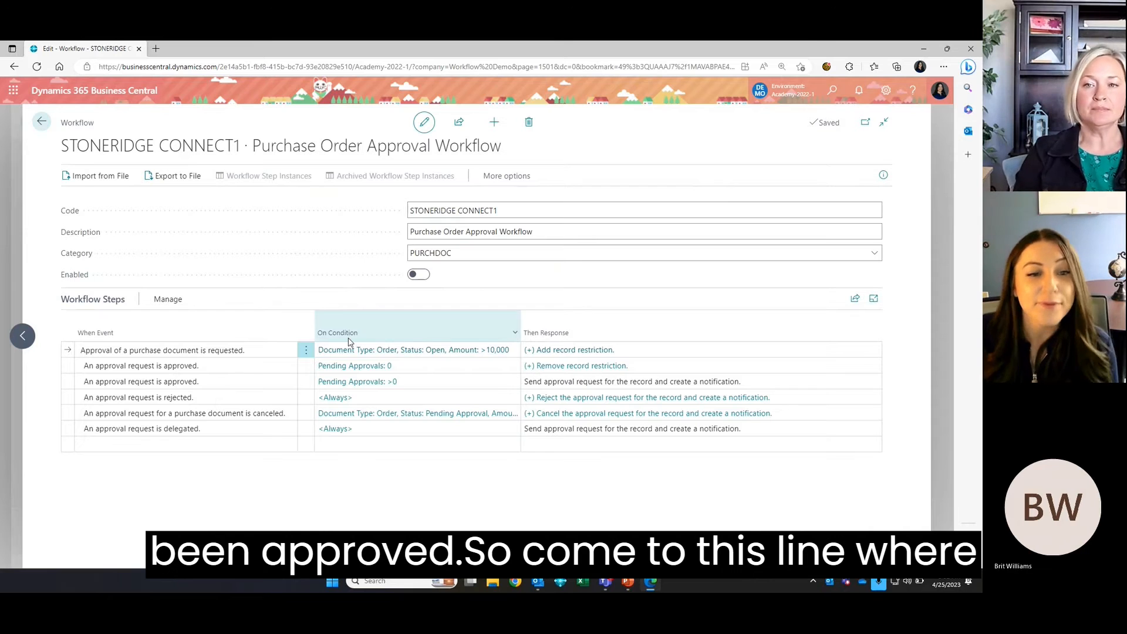
Review the condition and the responses of the approved event with 0 pending approvals.
{"action": "left_click", "coordinate": [369, 366]}
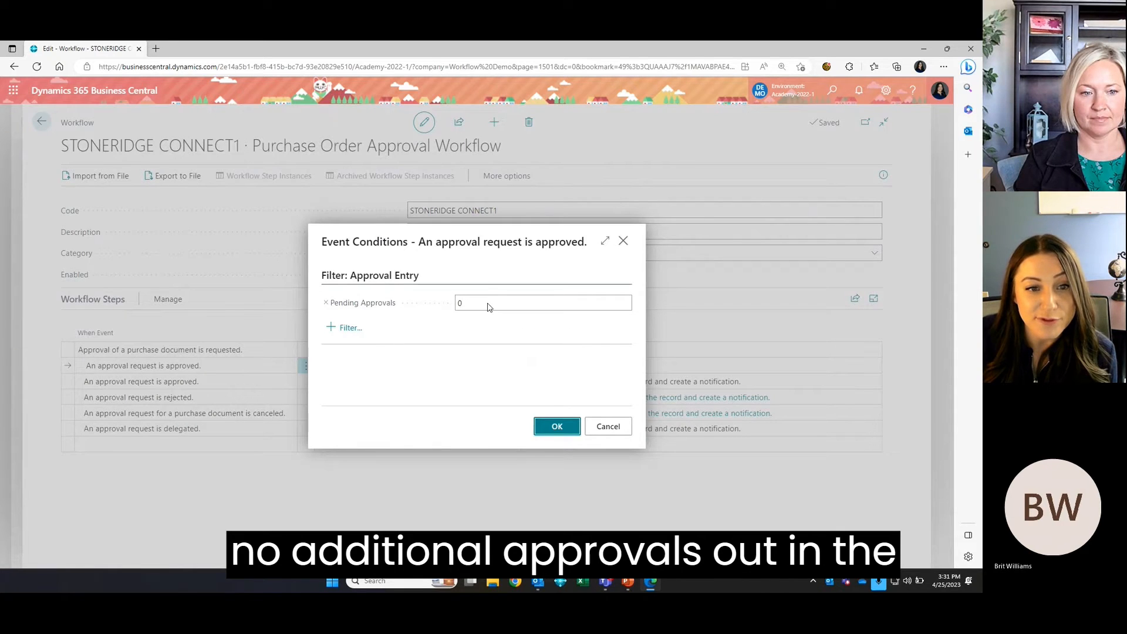
{"action": "left_click", "coordinate": [623, 241]}
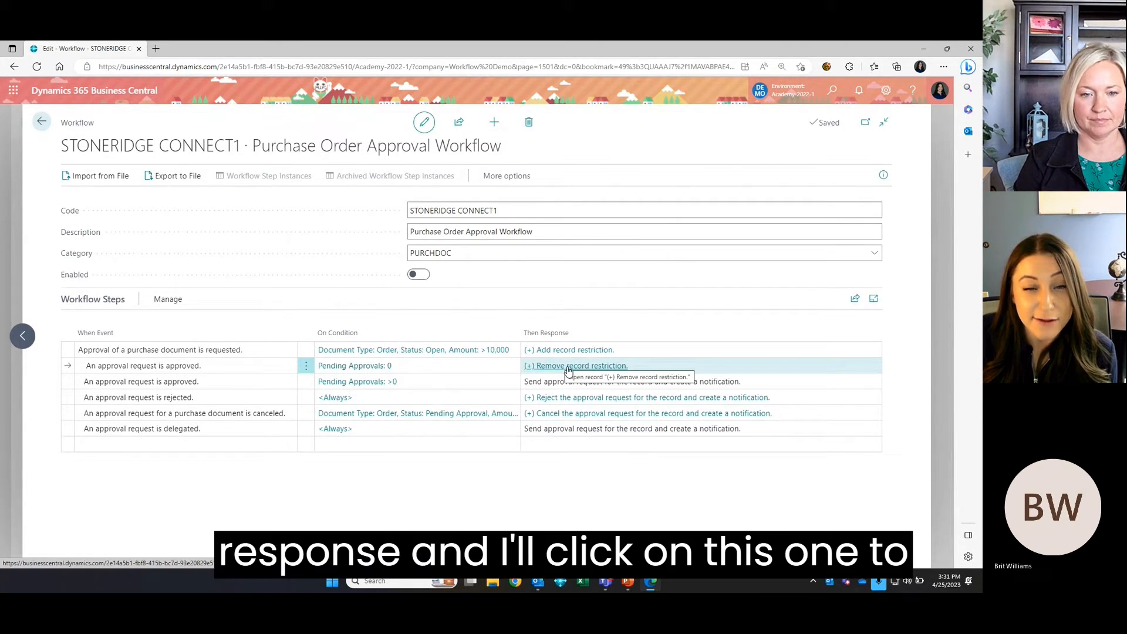
{"action": "left_click", "coordinate": [568, 366]}
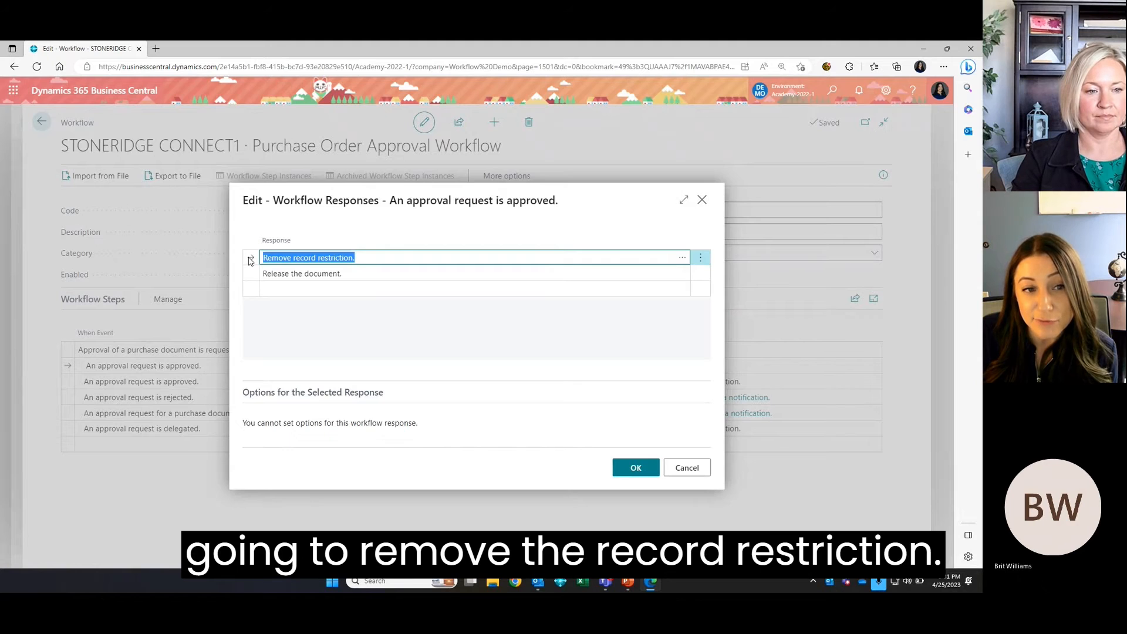
{"action": "left_click", "coordinate": [244, 332]}
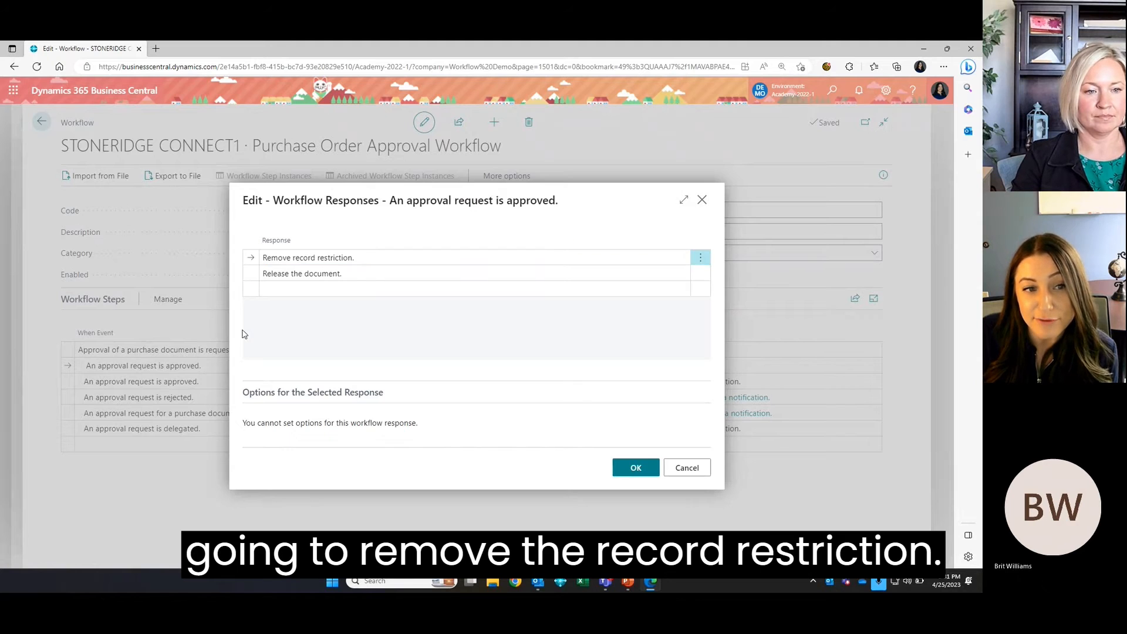
{"action": "left_click", "coordinate": [249, 274]}
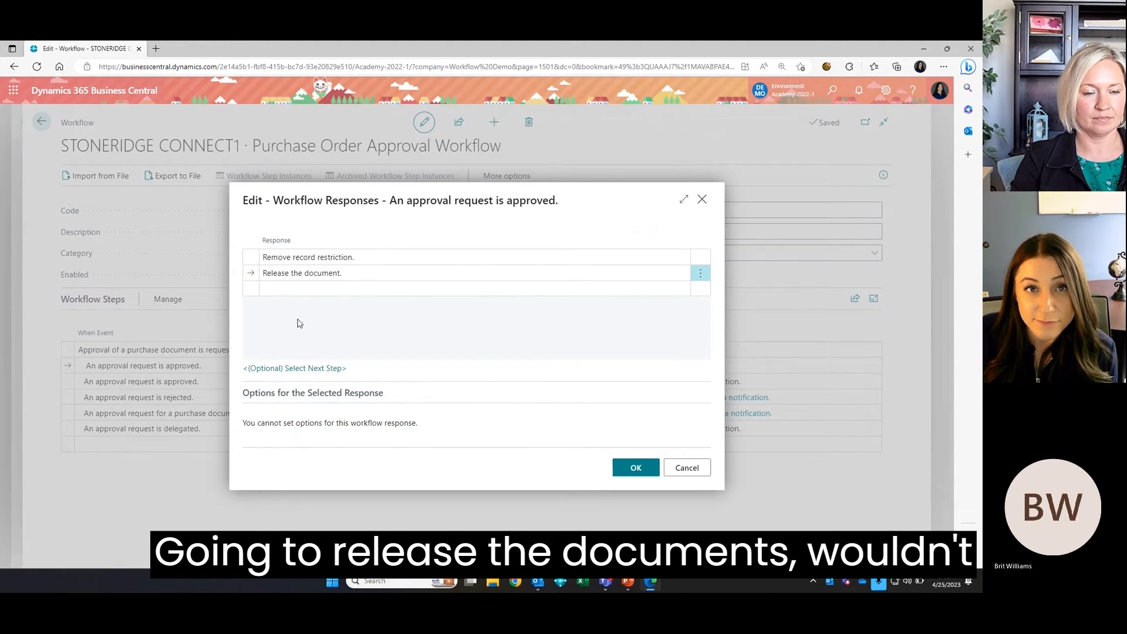
Add the response "Create a notification for %1." below Release the document in the approved event's workflow responses.
{"action": "left_click", "coordinate": [252, 289]}
{"action": "left_click", "coordinate": [658, 298]}
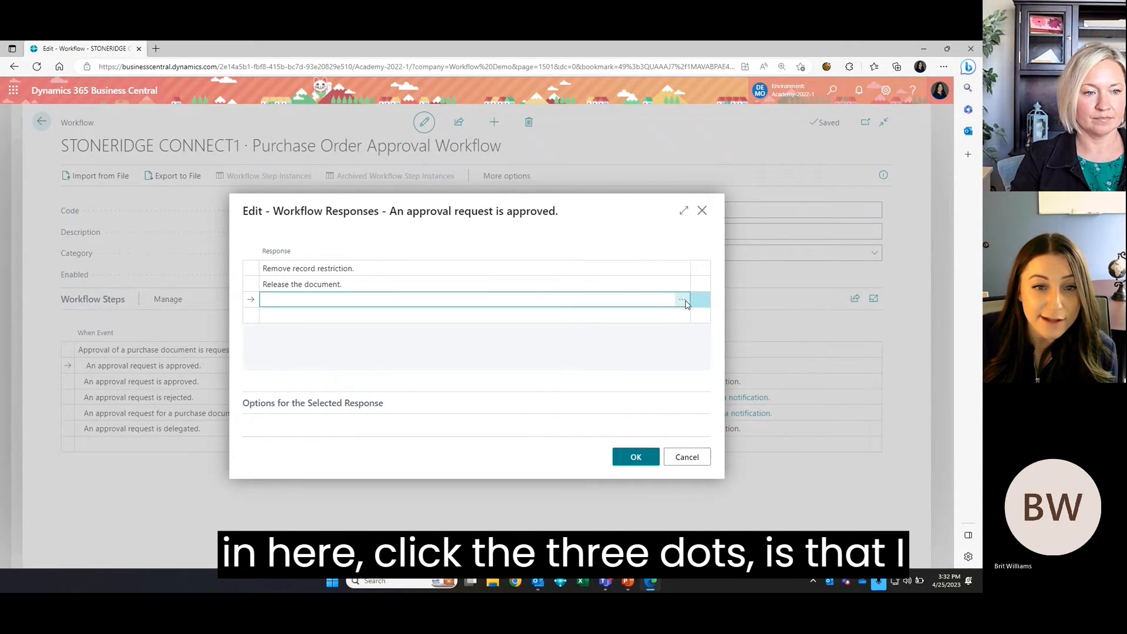
{"action": "left_click", "coordinate": [683, 301]}
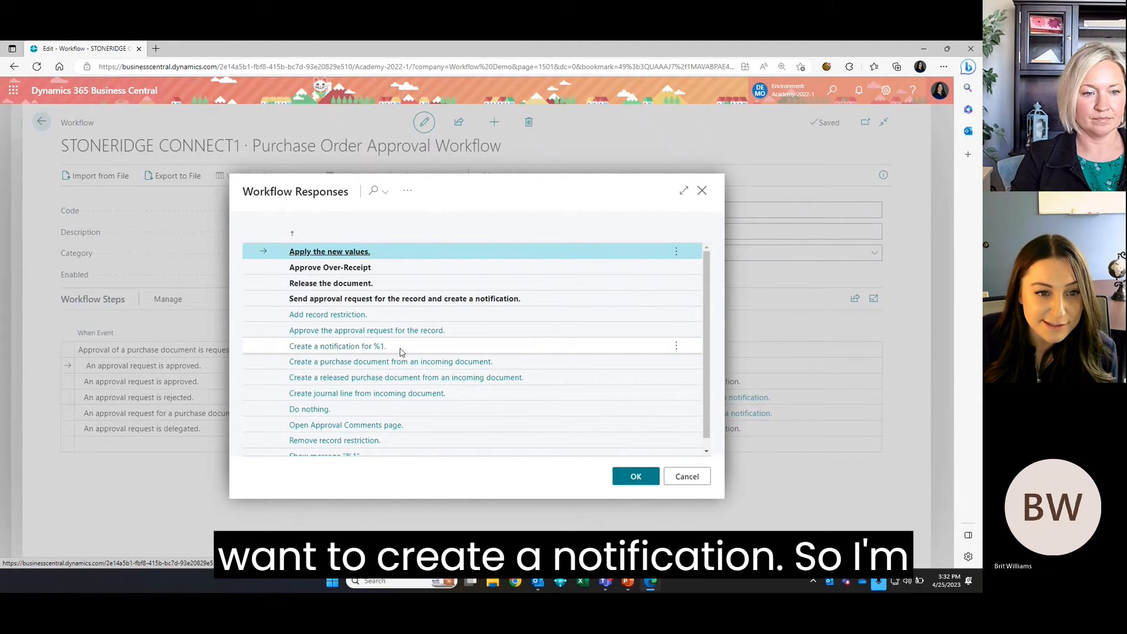
{"action": "left_click", "coordinate": [401, 349]}
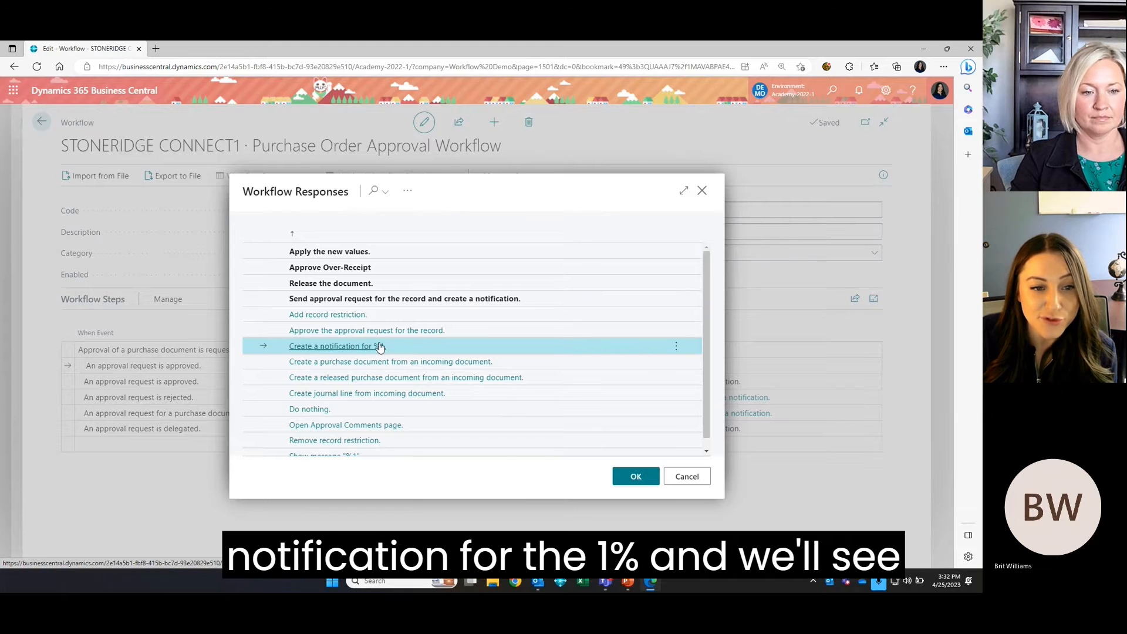
{"action": "left_click", "coordinate": [636, 478]}
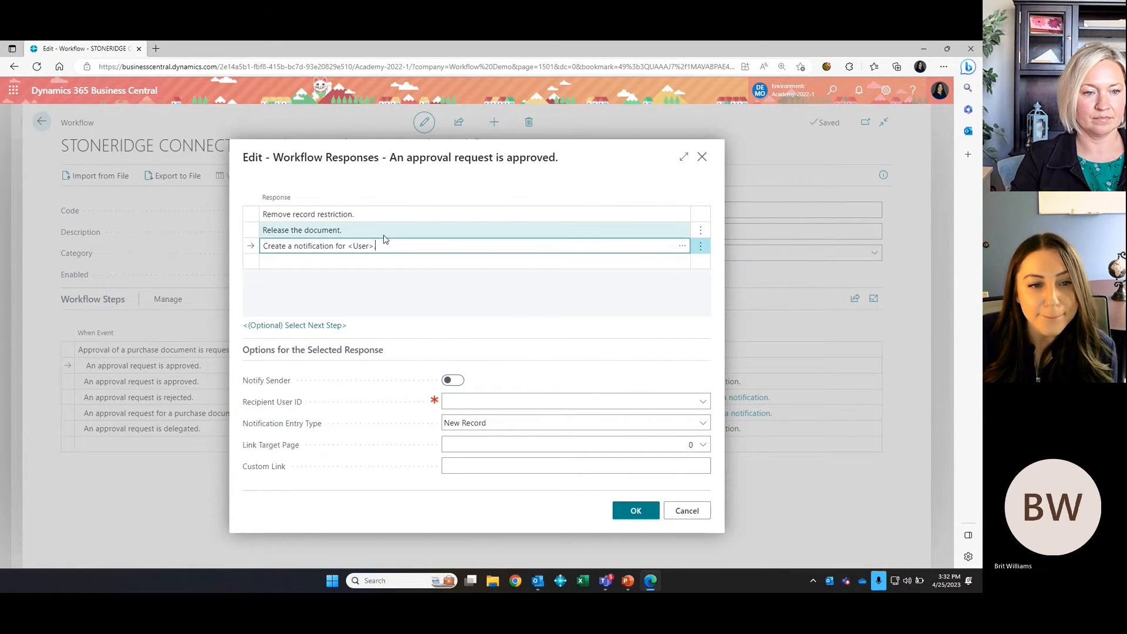
Set the new response to notify the sender with the notification entry type Approval, and enable the workflow.
{"action": "left_click", "coordinate": [490, 402]}
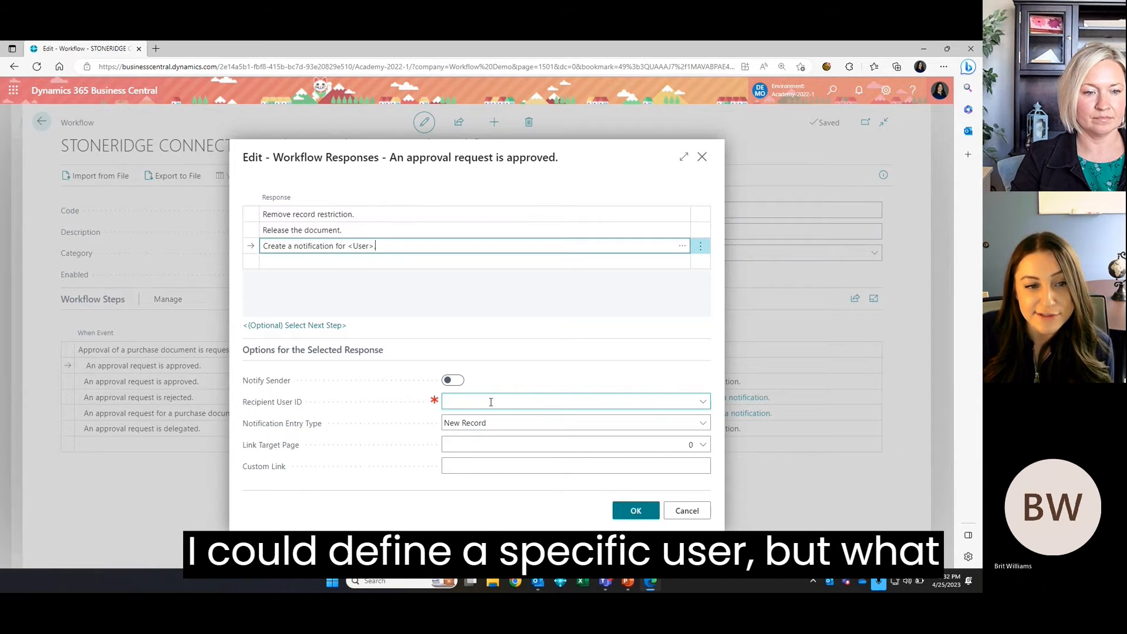
{"action": "left_click", "coordinate": [453, 380]}
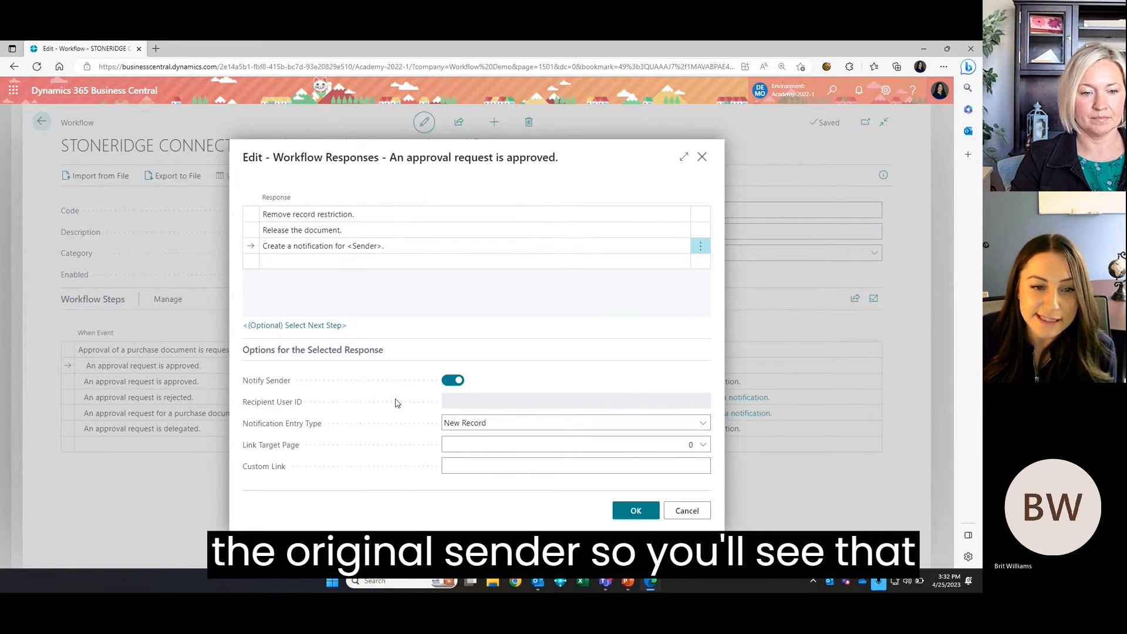
{"action": "left_click", "coordinate": [488, 426]}
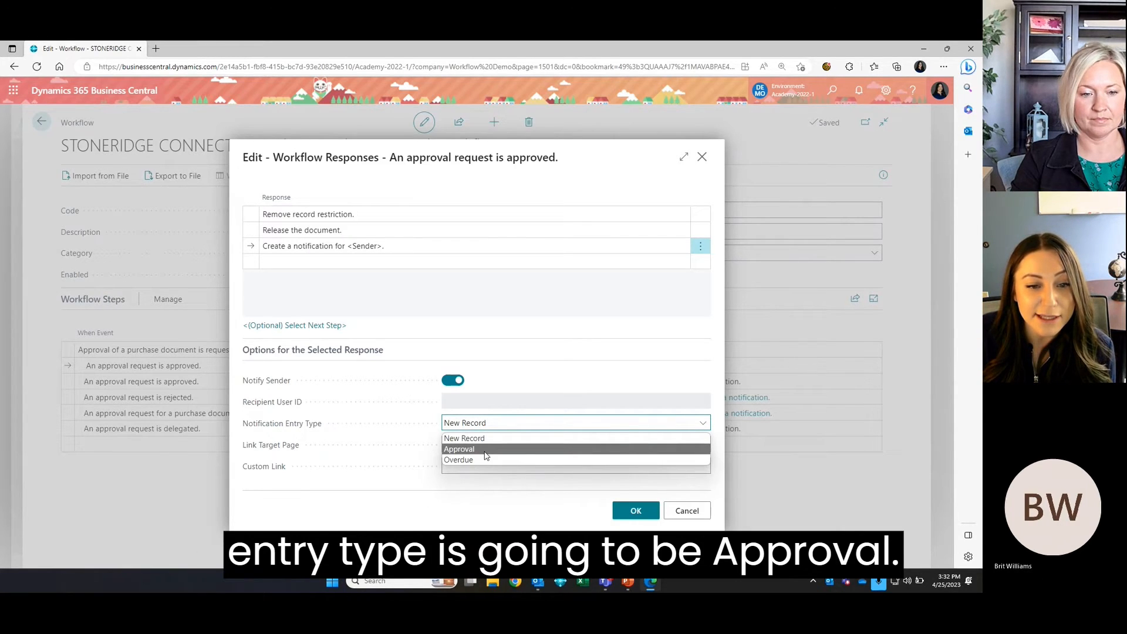
{"action": "left_click", "coordinate": [485, 450]}
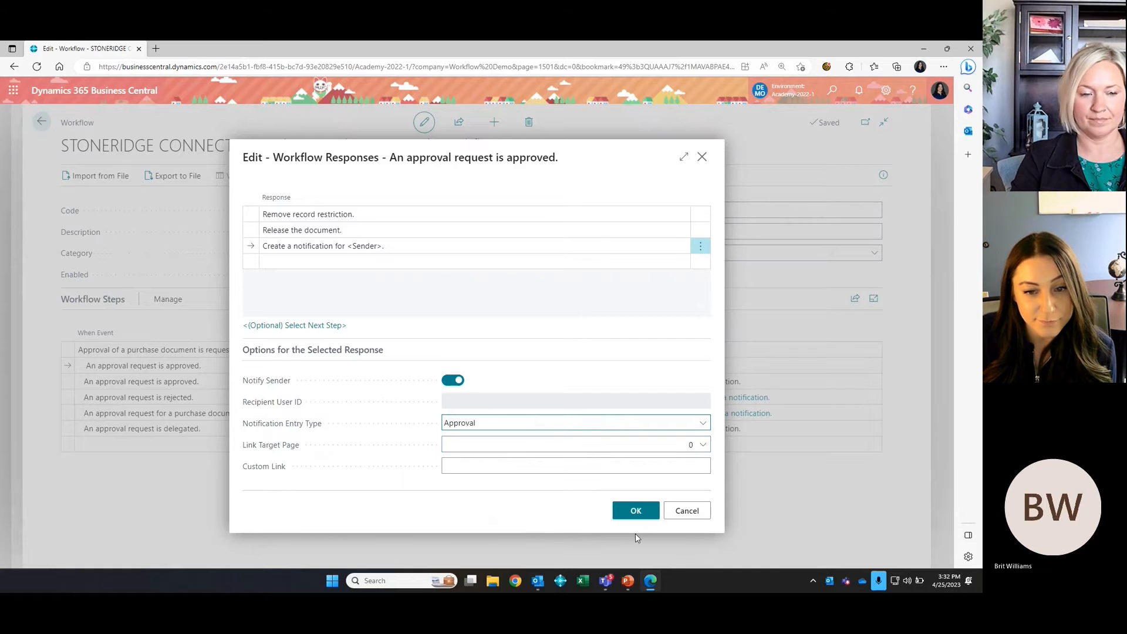
{"action": "left_click", "coordinate": [636, 510]}
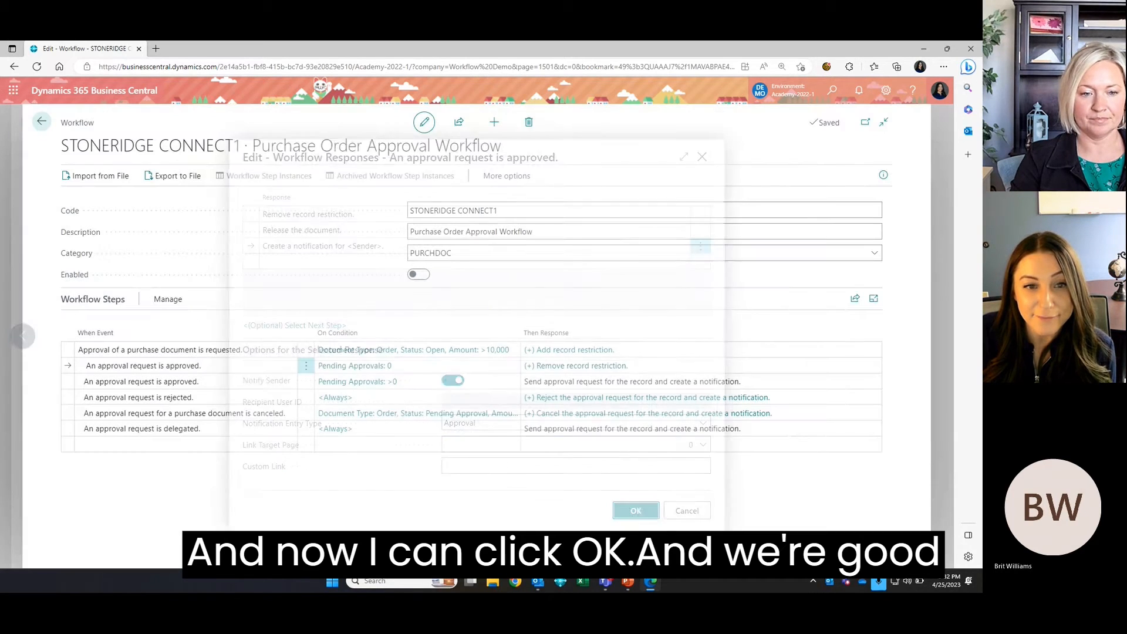
{"action": "left_click", "coordinate": [417, 275]}
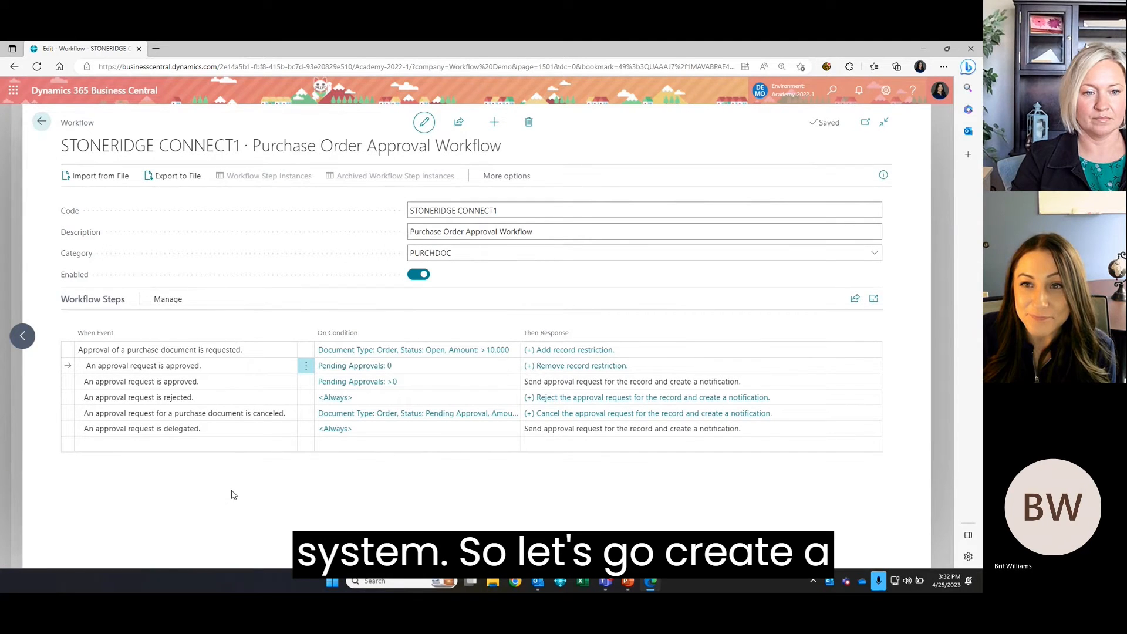
Find the Purchase Orders list and create a new purchase order for the vendor First Up Consultants.
{"action": "left_click", "coordinate": [833, 93]}
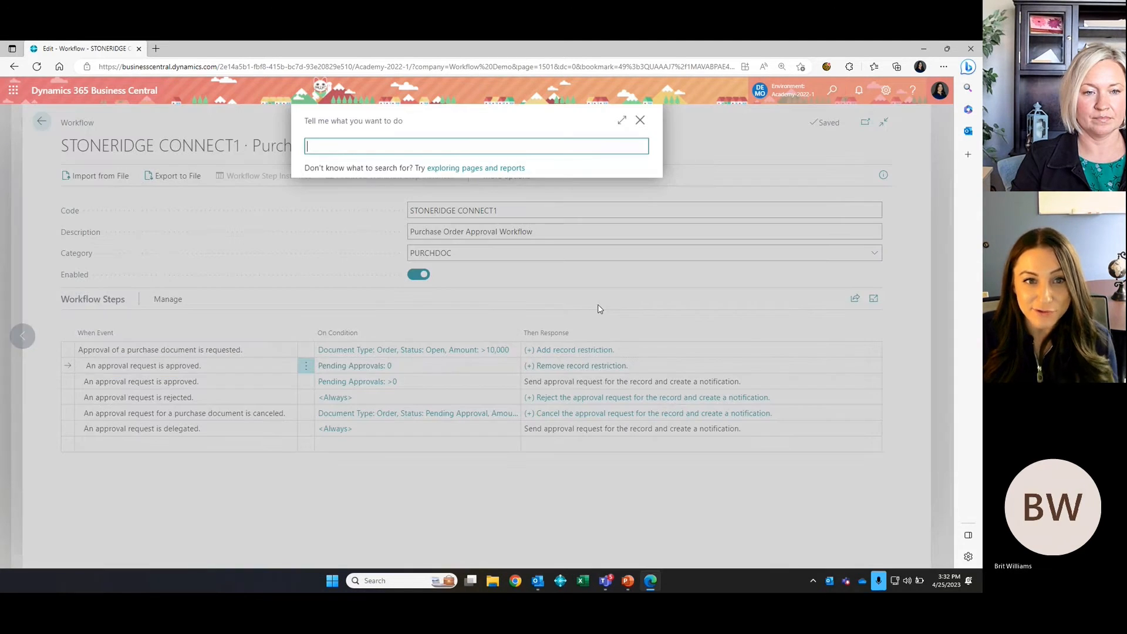
{"action": "type", "text": "purchase order"}
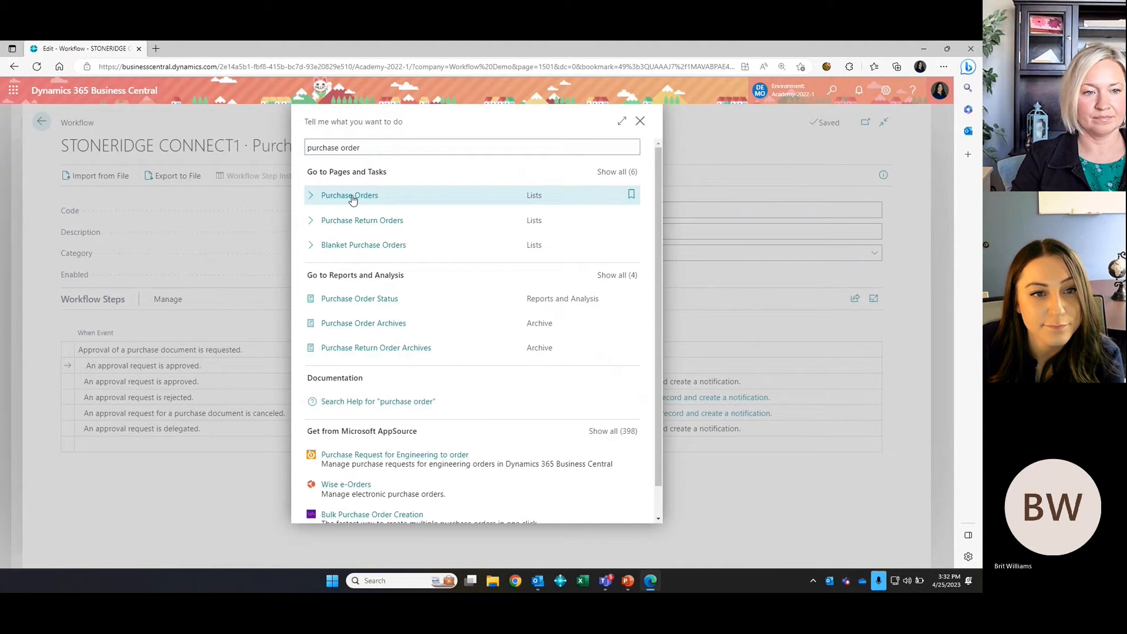
{"action": "left_click", "coordinate": [352, 199]}
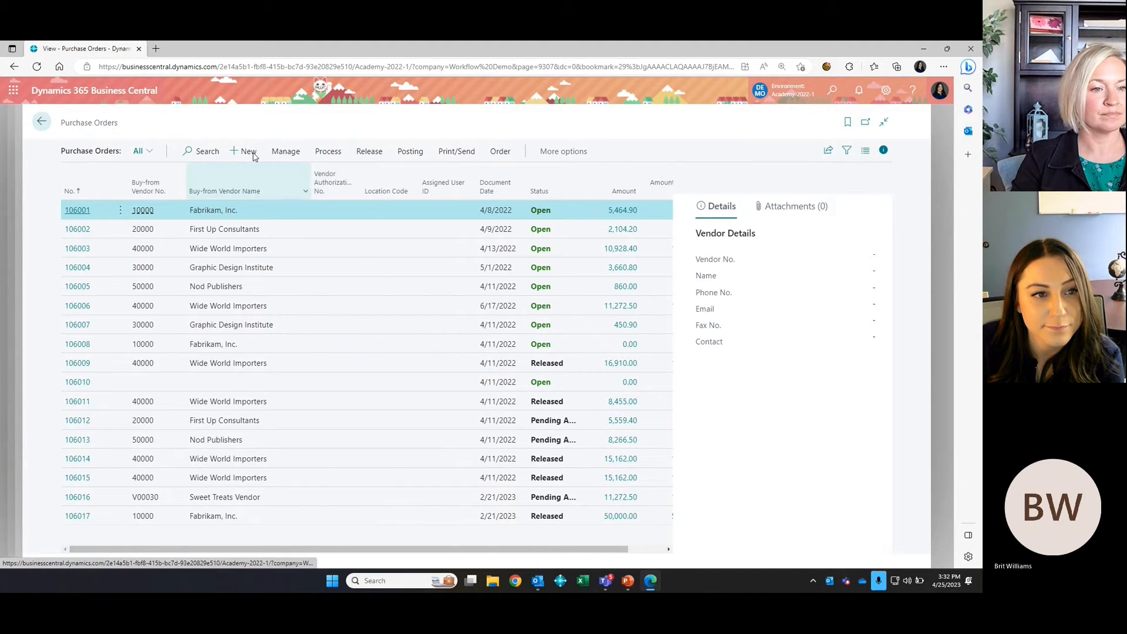
{"action": "left_click", "coordinate": [248, 151]}
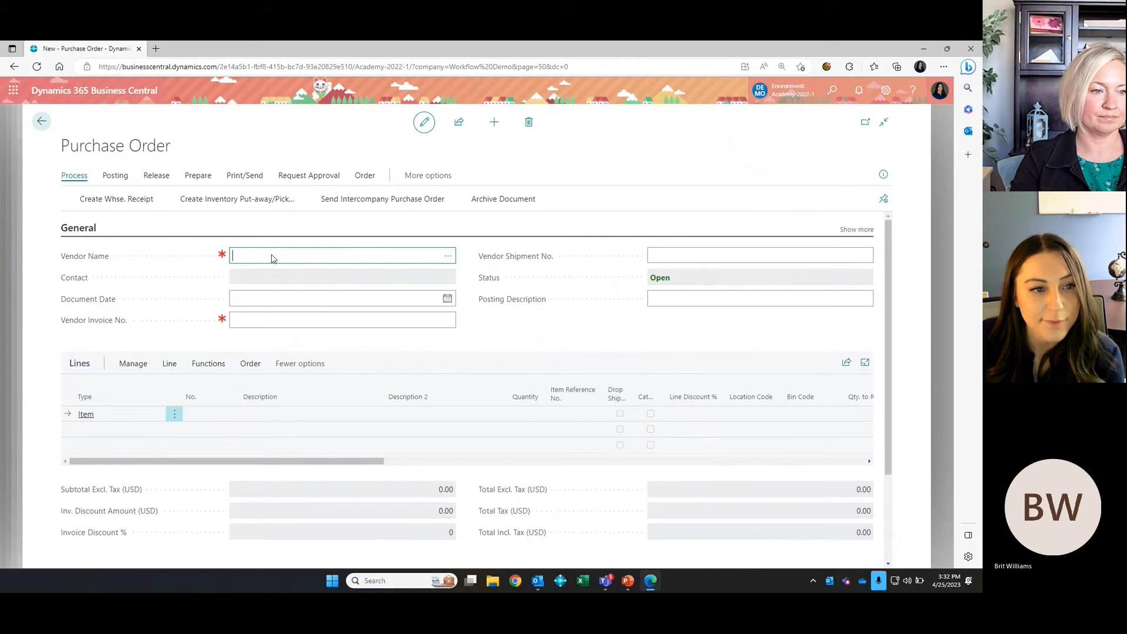
{"action": "type", "text": "first"}
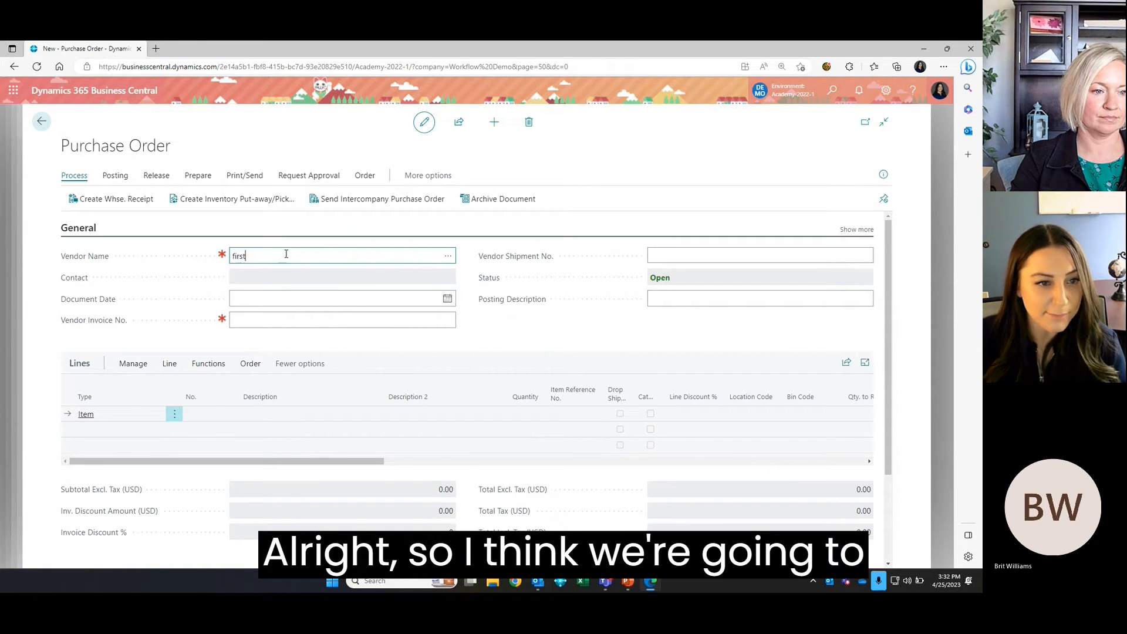
{"action": "key", "text": "Tab"}
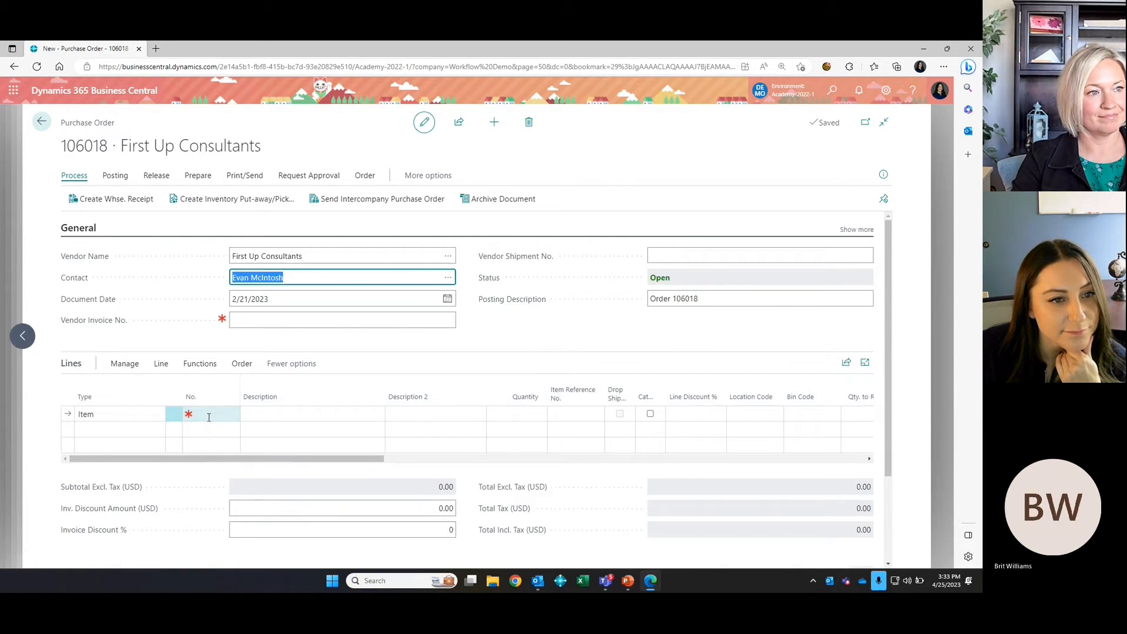
Add item 1896-S, ATHENS Desk, to the first order line with a quantity of 11.
{"action": "left_click", "coordinate": [212, 415]}
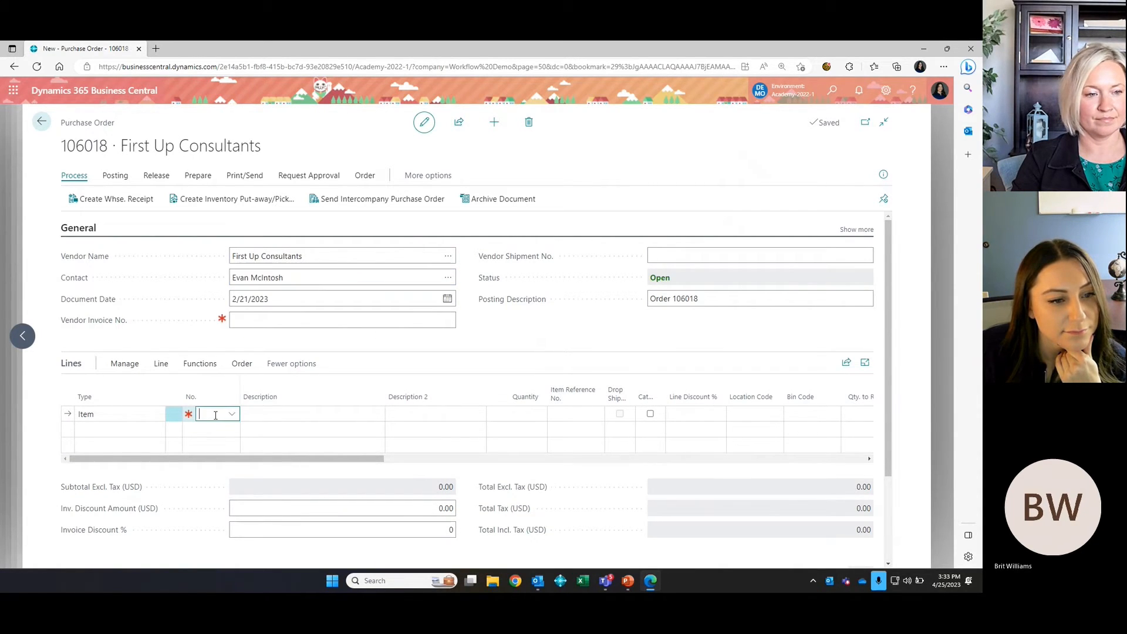
{"action": "left_click", "coordinate": [233, 414]}
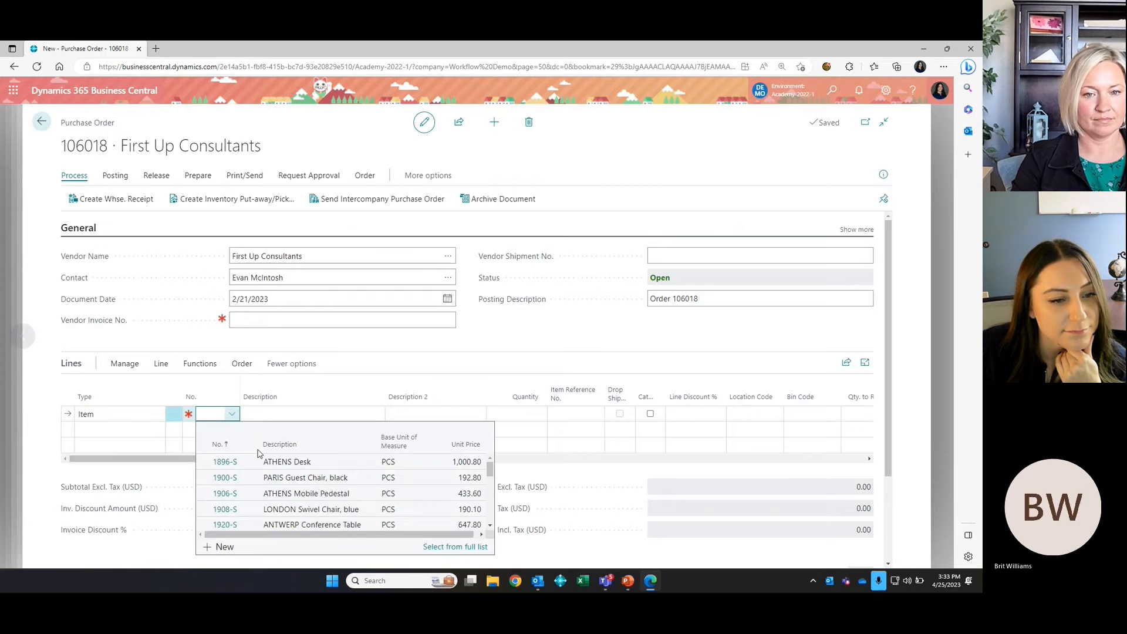
{"action": "left_click", "coordinate": [290, 463]}
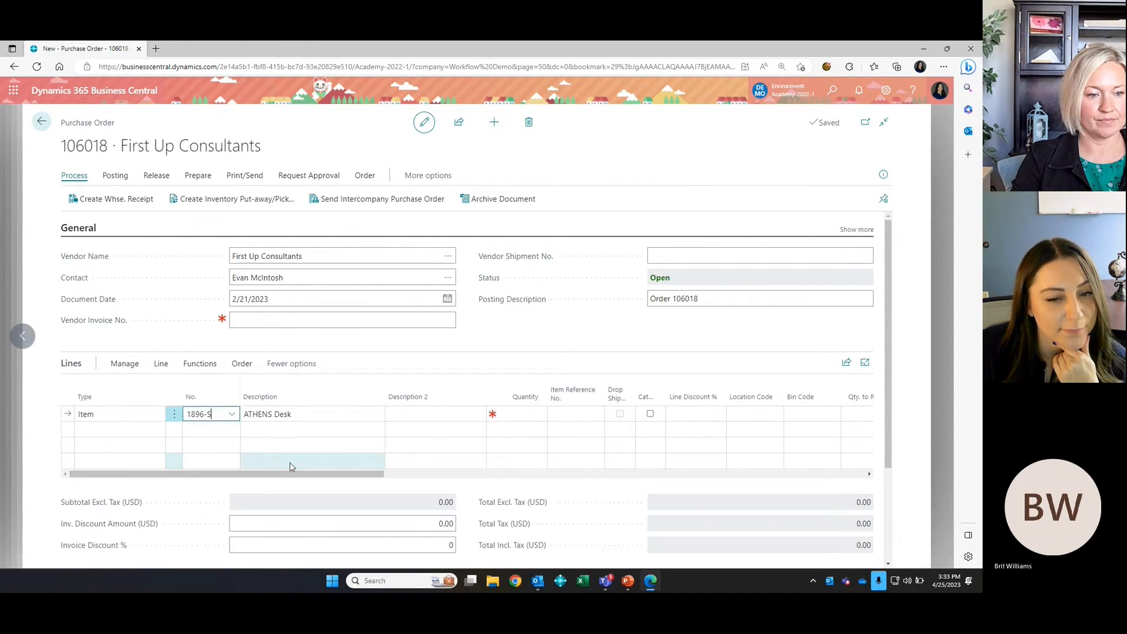
{"action": "left_click", "coordinate": [524, 414]}
{"action": "type", "text": "11"}
{"action": "left_click", "coordinate": [564, 341]}
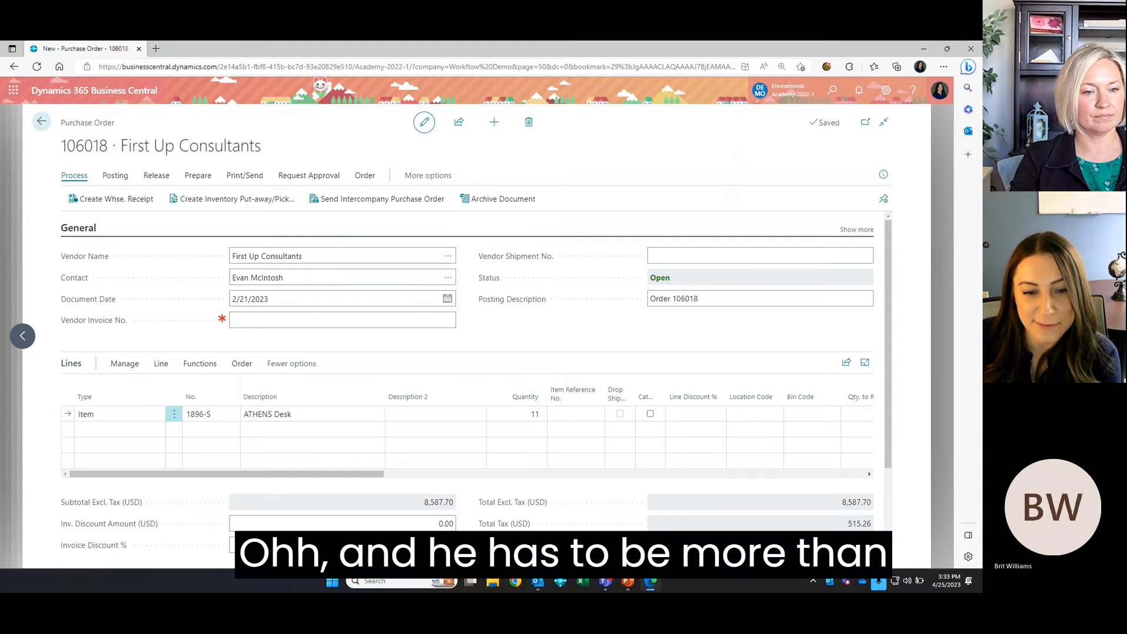
Set the ATHENS Desk line's quantity to 15.
{"action": "left_click", "coordinate": [522, 415]}
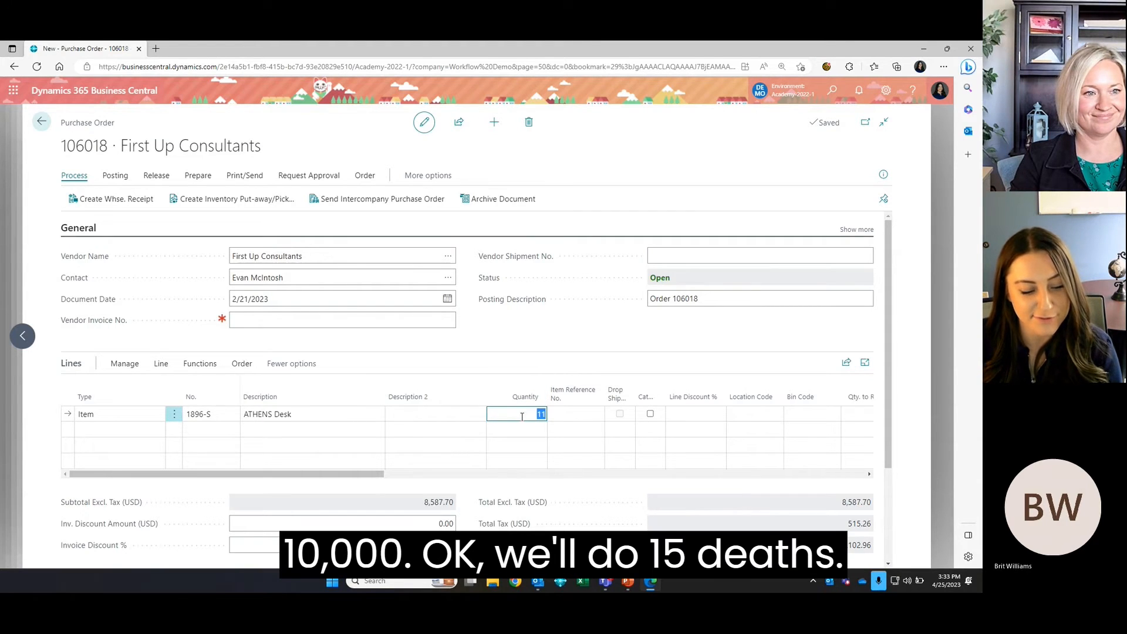
{"action": "type", "text": "15"}
{"action": "left_click", "coordinate": [586, 332]}
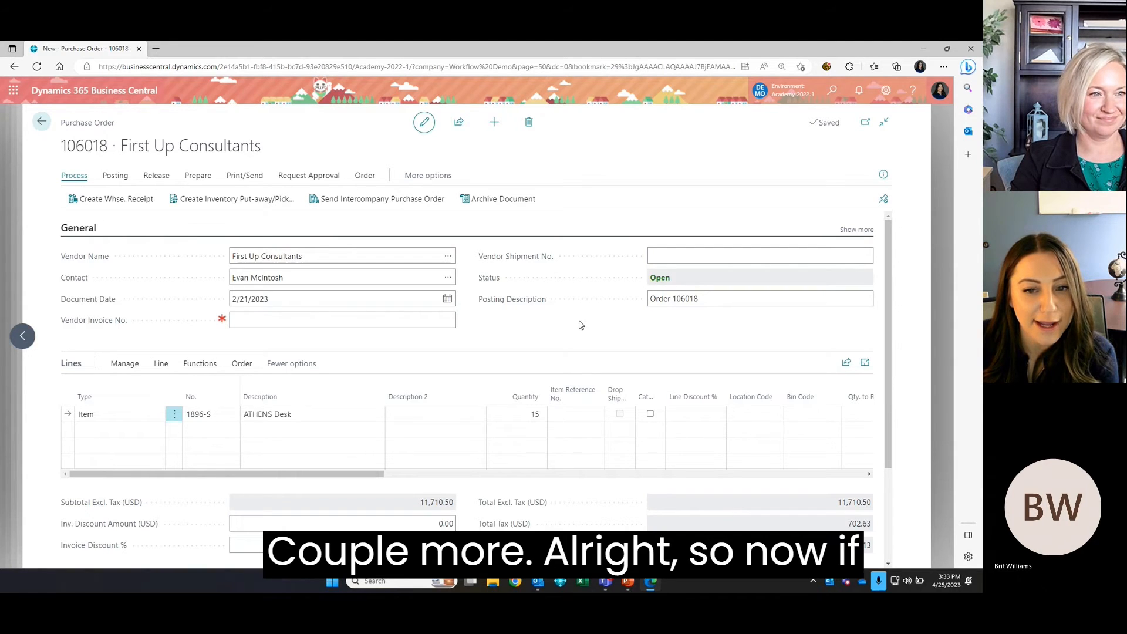
Try to release the purchase order without approval and dismiss the resulting message.
{"action": "left_click", "coordinate": [154, 176]}
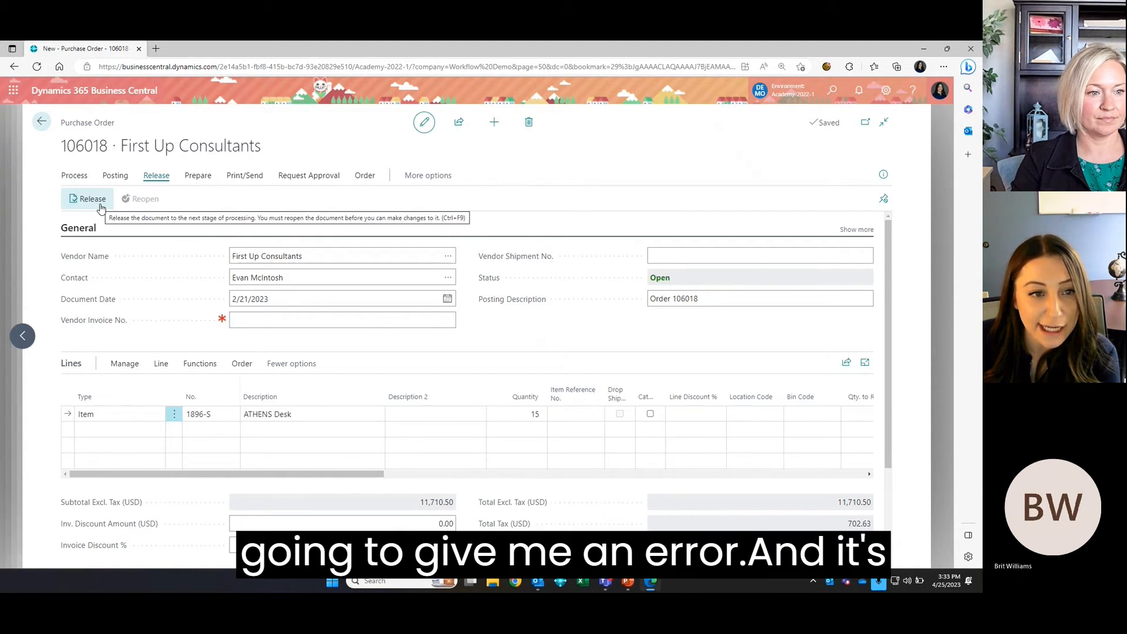
{"action": "left_click", "coordinate": [99, 205]}
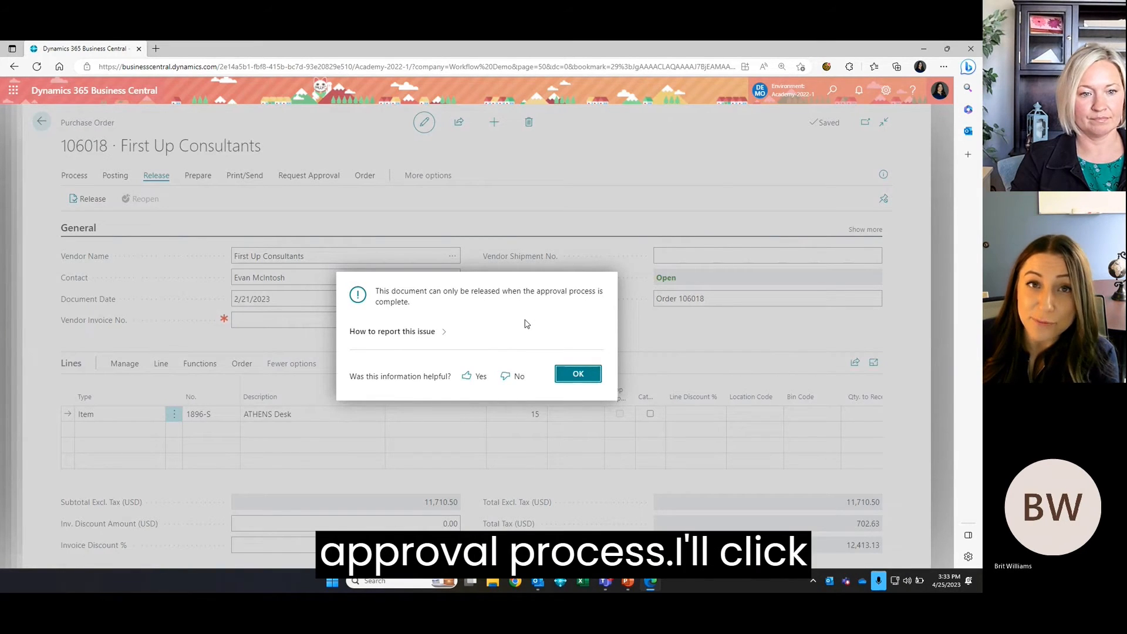
{"action": "left_click", "coordinate": [578, 374]}
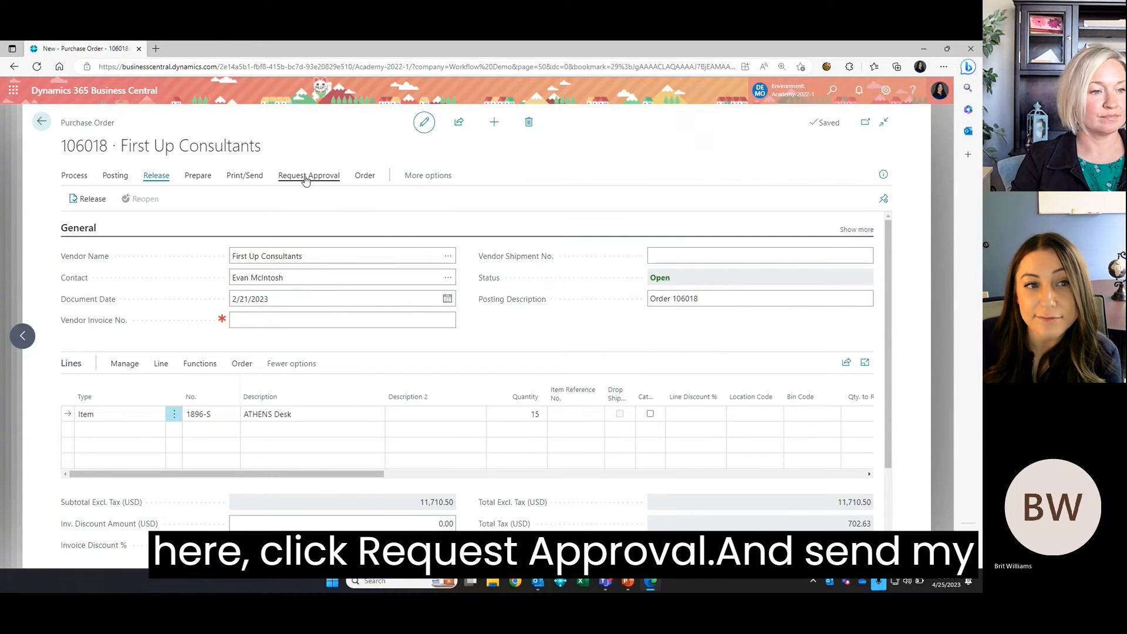
Send an approval request for the purchase order and acknowledge the confirmation.
{"action": "left_click", "coordinate": [306, 176]}
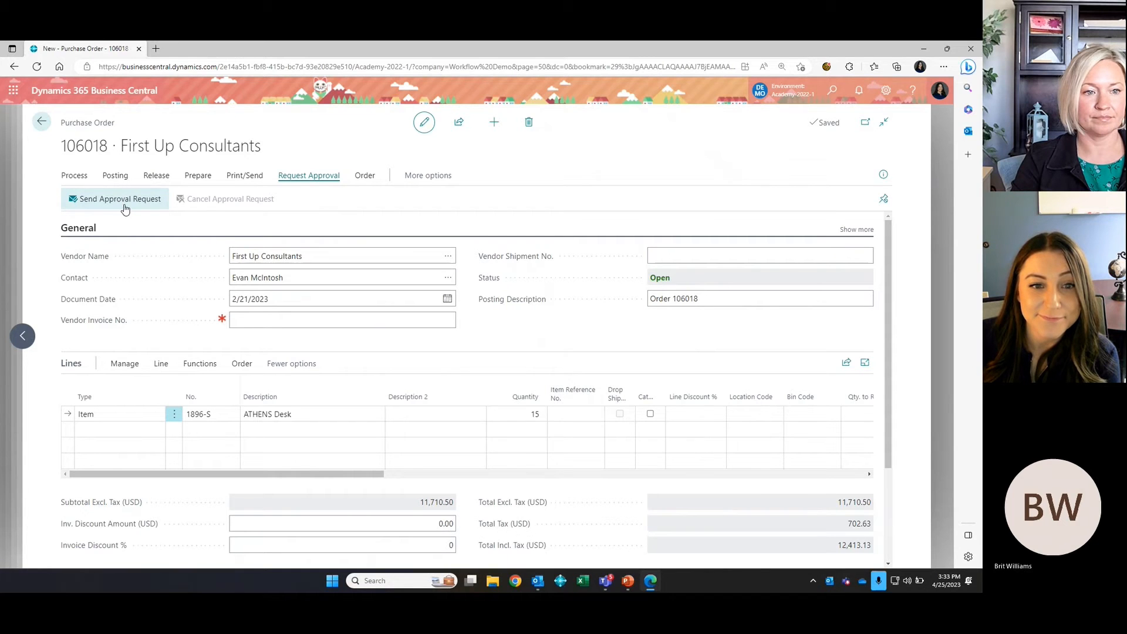
{"action": "left_click", "coordinate": [126, 207]}
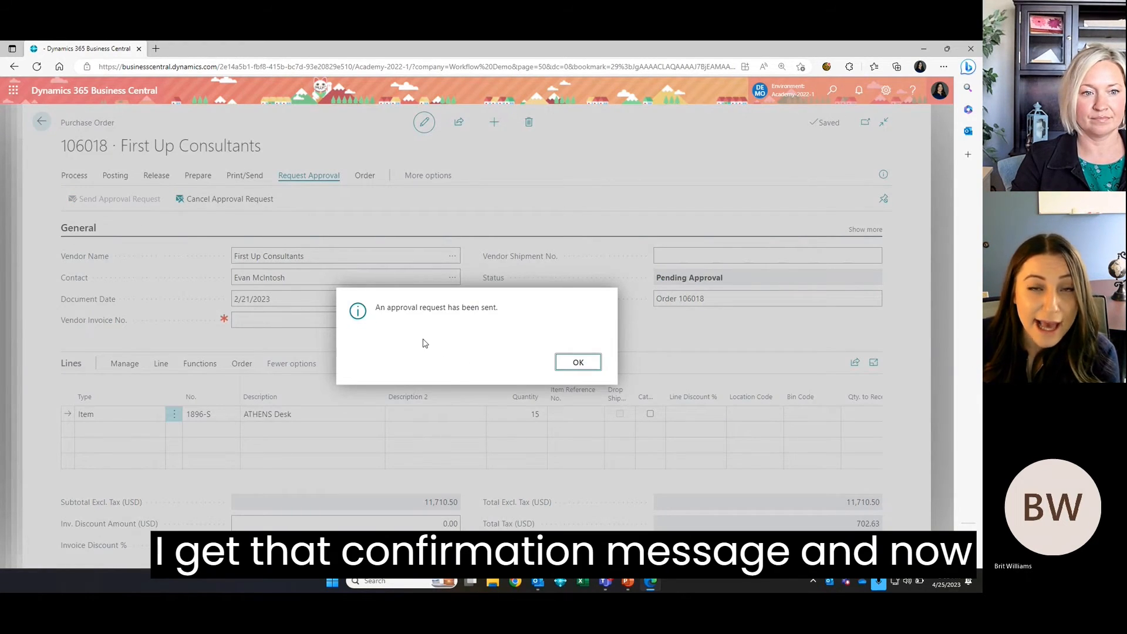
{"action": "left_click", "coordinate": [572, 368]}
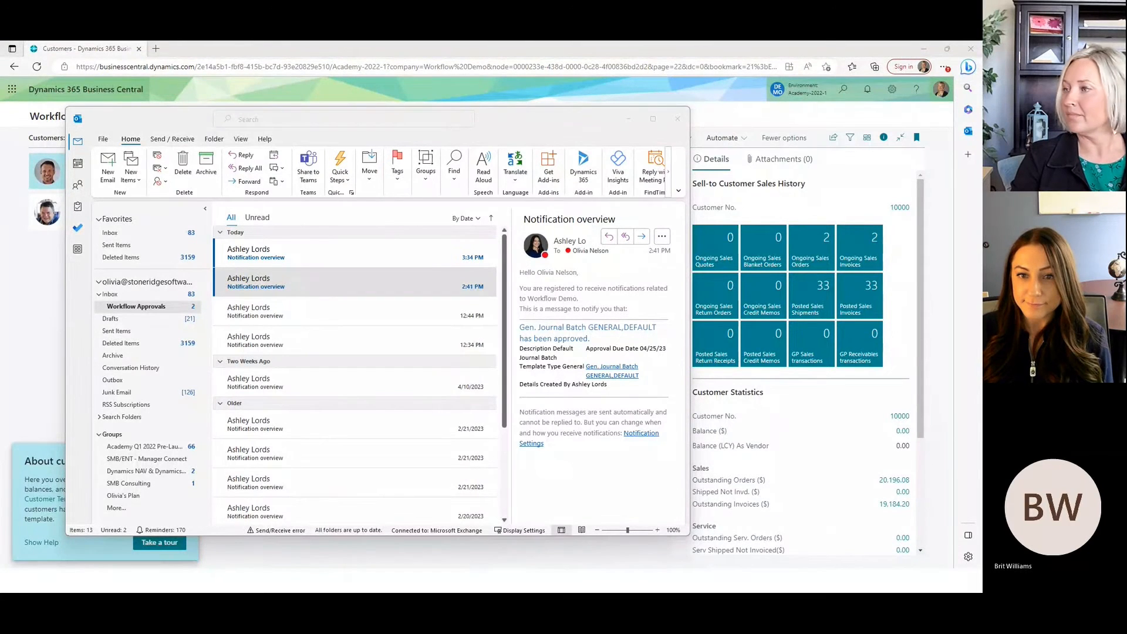
In the approver's Outlook, open the newest Notification overview email in the Workflow Approvals folder.
{"action": "left_click", "coordinate": [316, 256]}
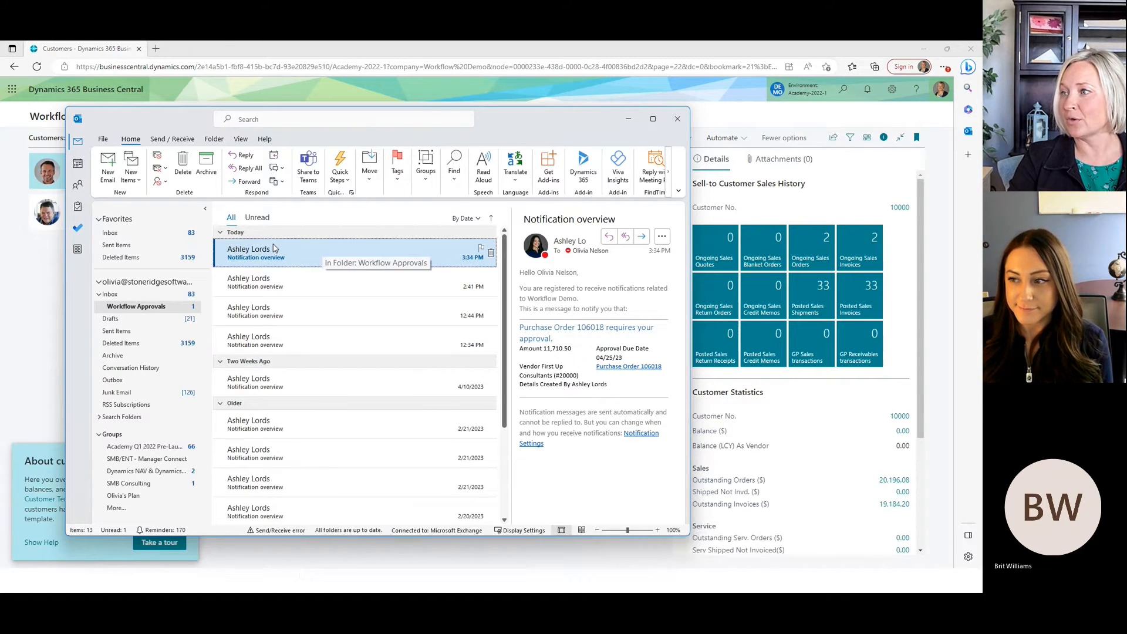
{"action": "double_click", "coordinate": [407, 256]}
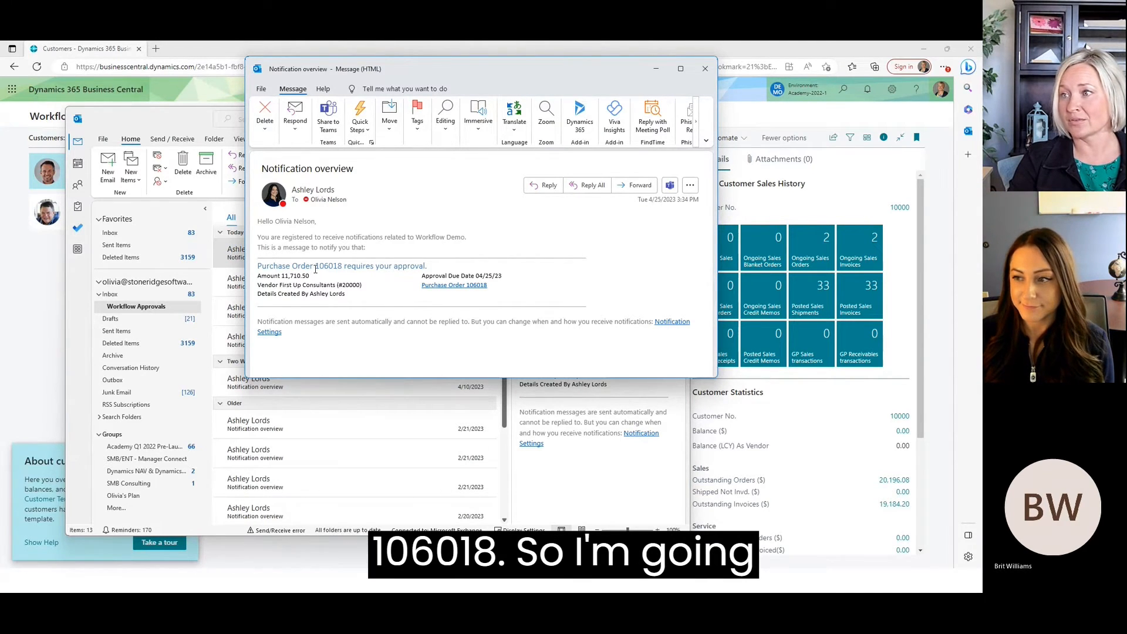
Open purchase order 106018 from the notification email and review its line amounts and totals.
{"action": "left_click", "coordinate": [443, 287]}
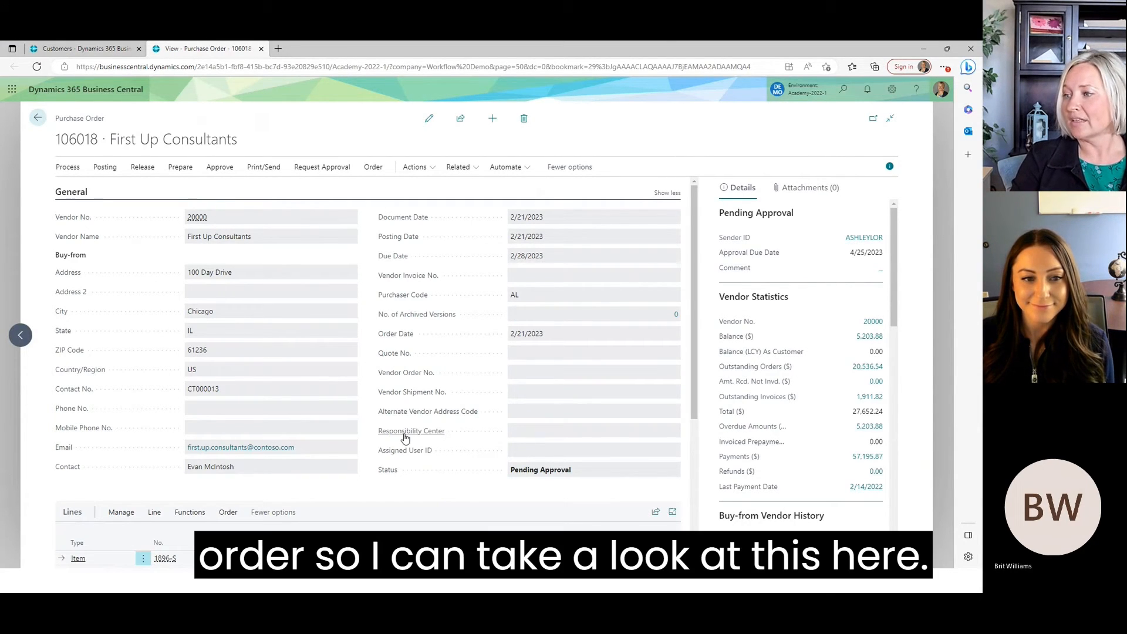
{"action": "scroll", "coordinate": [406, 437], "scroll_direction": "down", "scroll_amount": 1}
{"action": "scroll", "coordinate": [406, 437], "scroll_direction": "down", "scroll_amount": 1}
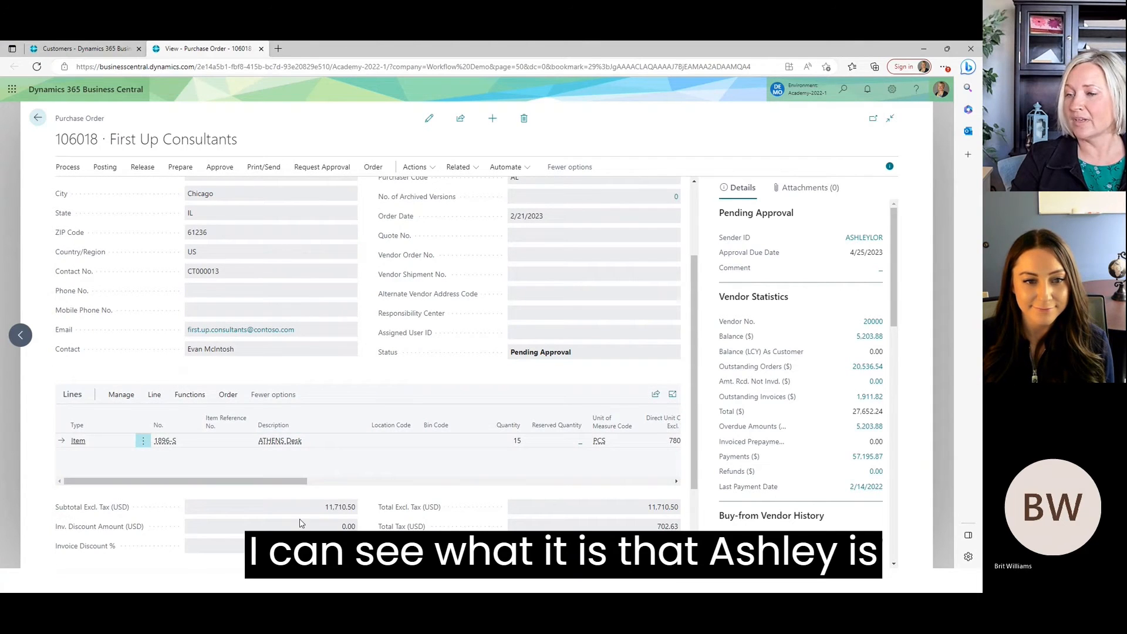
{"action": "left_click_drag", "start_coordinate": [213, 482], "coordinate": [329, 481]}
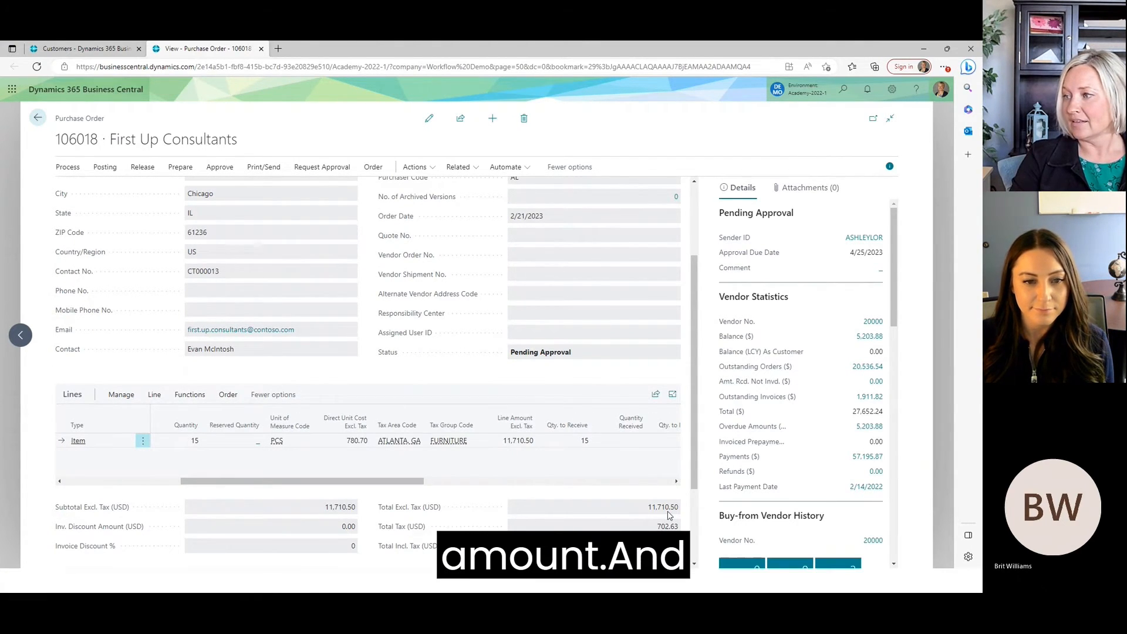
{"action": "scroll", "coordinate": [536, 473], "scroll_direction": "up", "scroll_amount": 2}
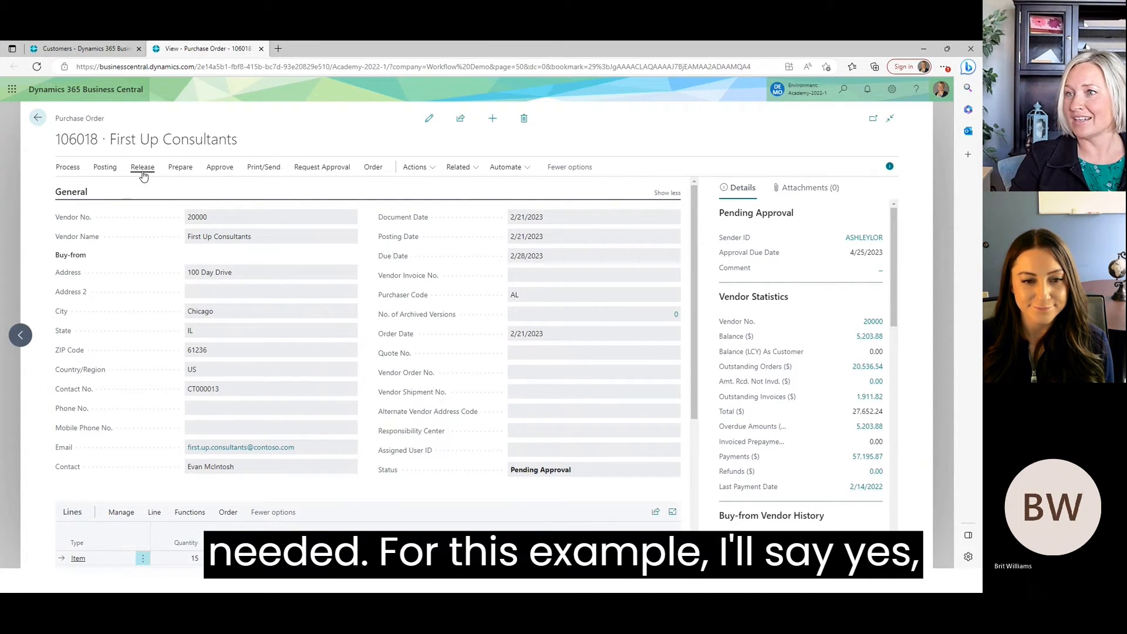
Approve the purchase order, and open the newest Notification overview email in the Workflow folder of the requester's Outlook.
{"action": "left_click", "coordinate": [231, 171]}
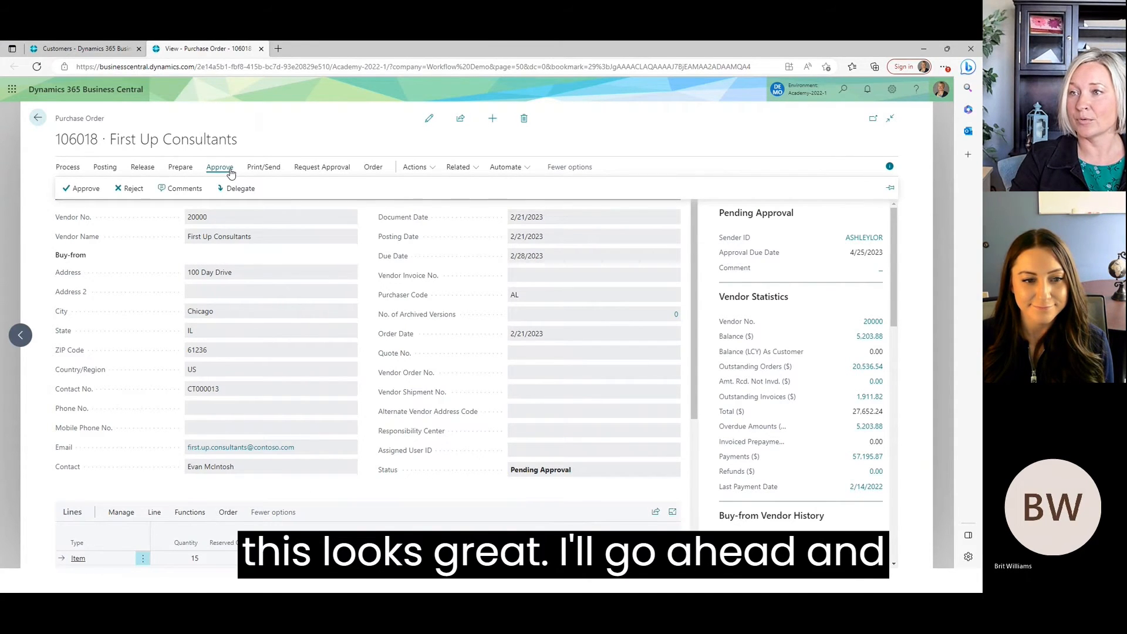
{"action": "left_click", "coordinate": [81, 191]}
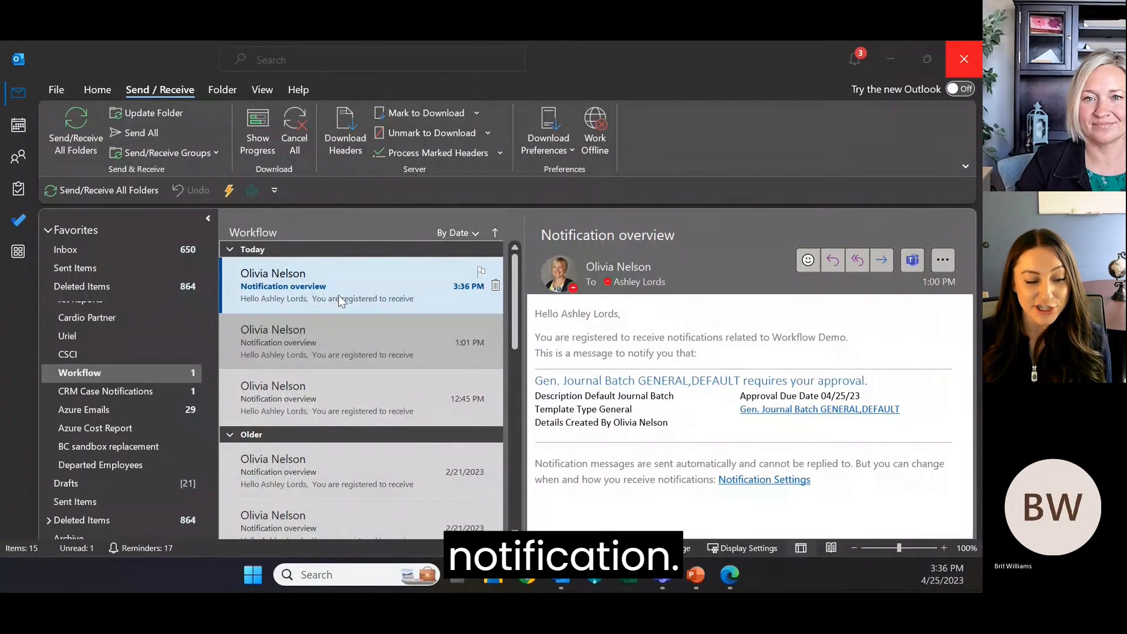
{"action": "left_click", "coordinate": [329, 298]}
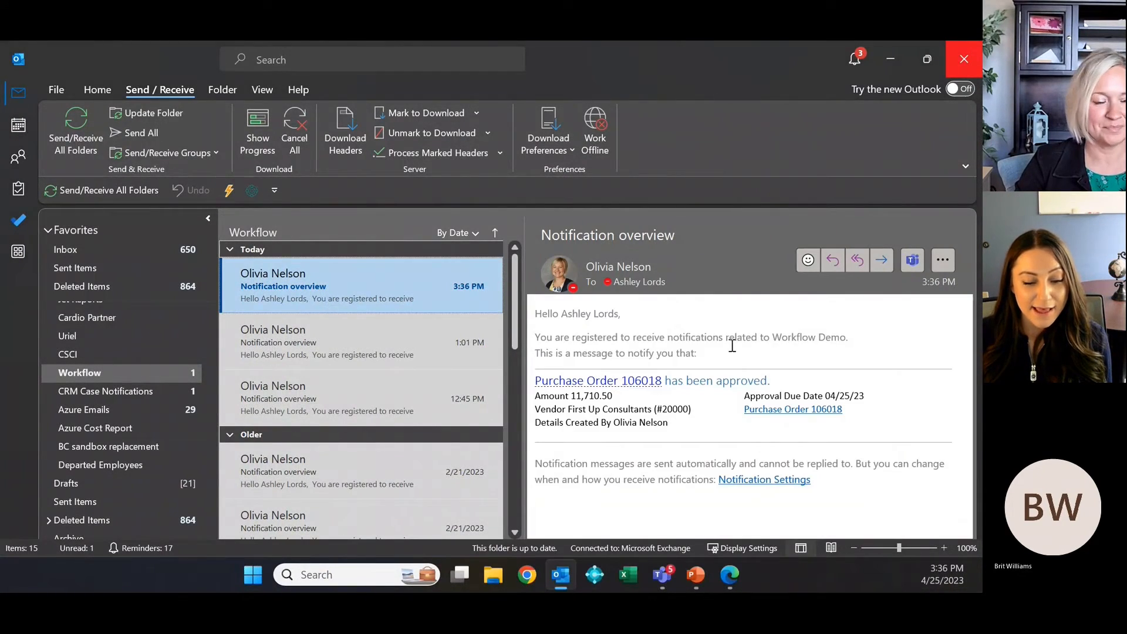
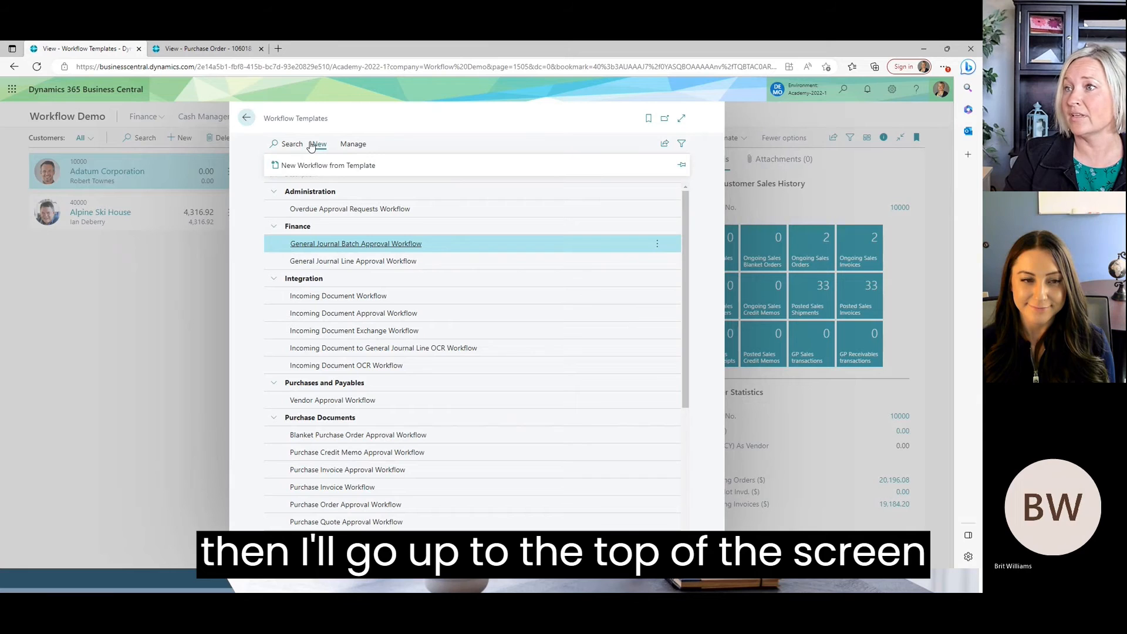
Create a workflow from the General Journal Batch Approval Workflow template and restrict its approval-requested event to the General template type.
{"action": "left_click", "coordinate": [296, 167]}
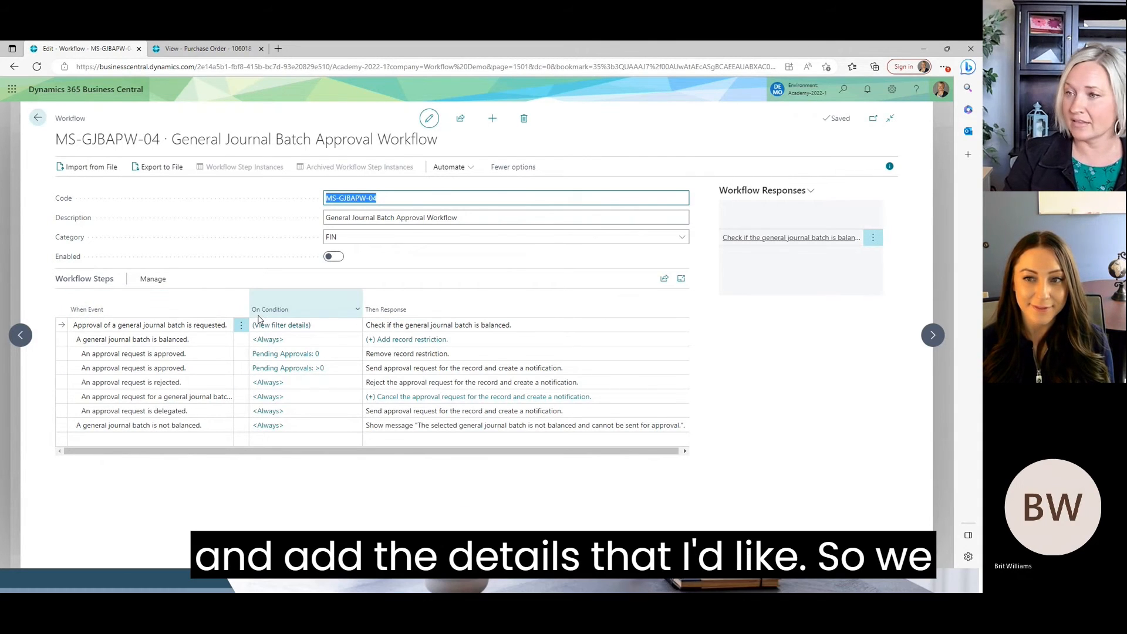
{"action": "left_click", "coordinate": [295, 327]}
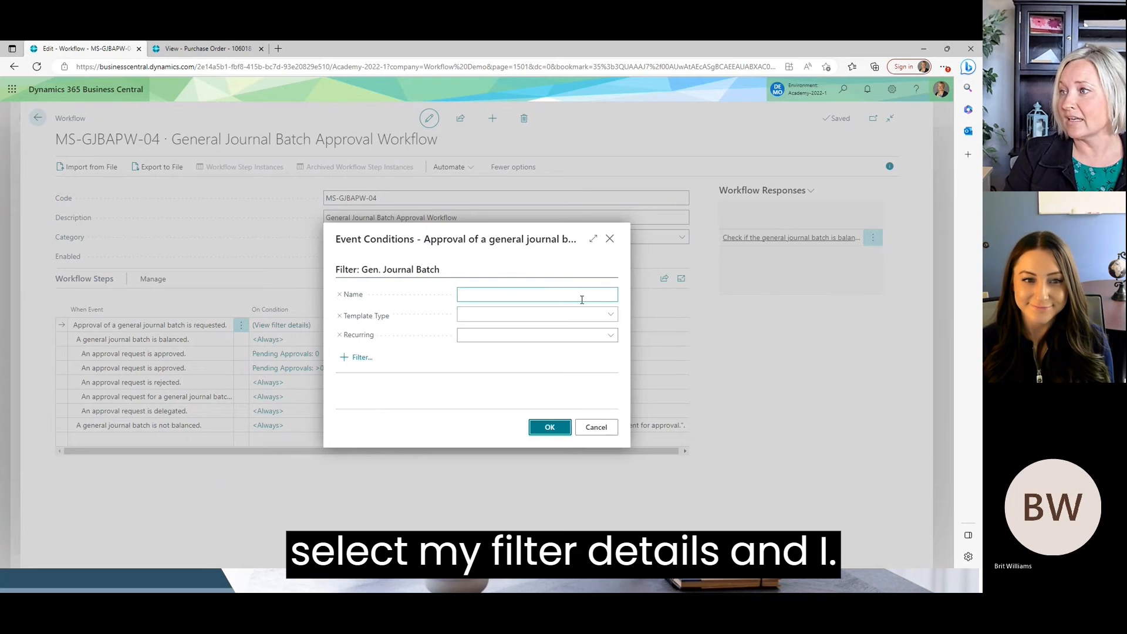
{"action": "left_click", "coordinate": [610, 316]}
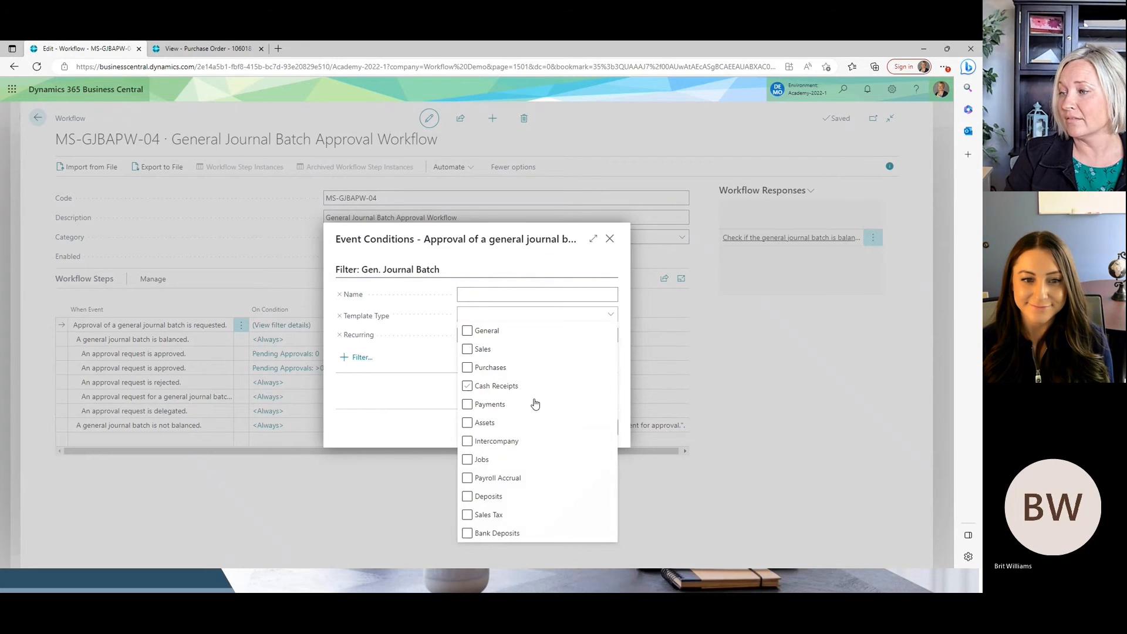
{"action": "left_click", "coordinate": [521, 443]}
{"action": "left_click", "coordinate": [483, 519]}
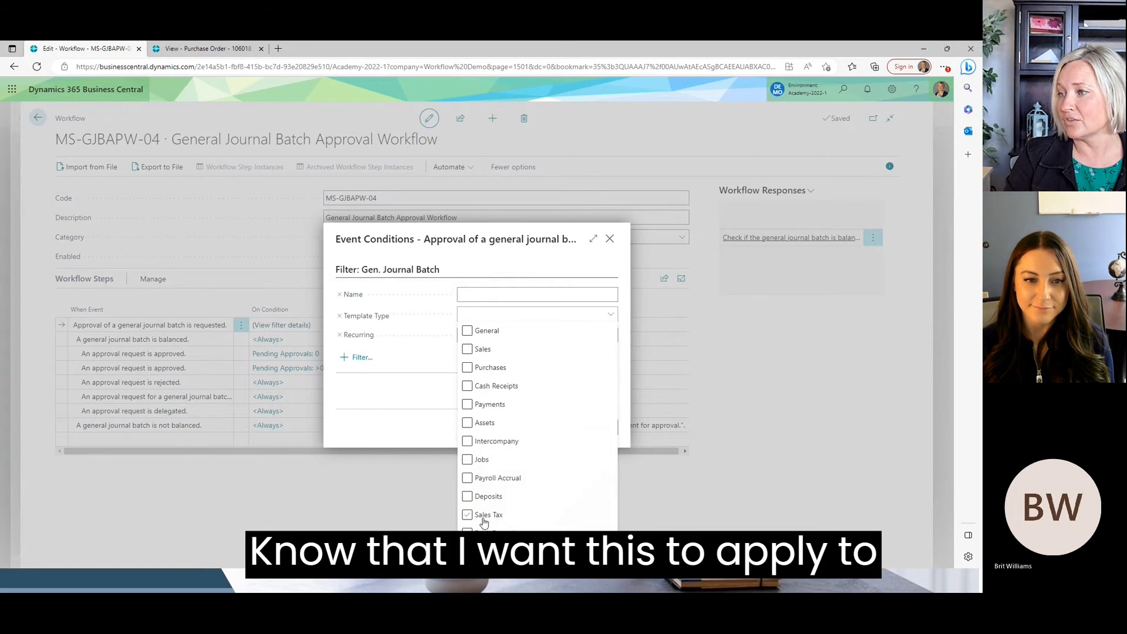
{"action": "left_click", "coordinate": [473, 333]}
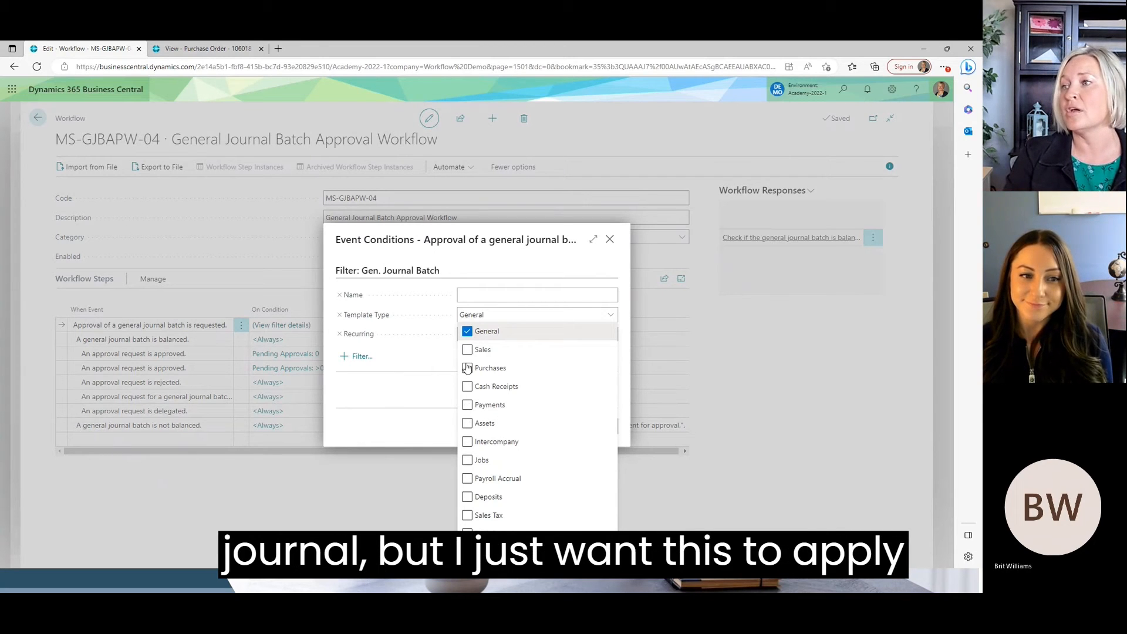
{"action": "left_click", "coordinate": [404, 357]}
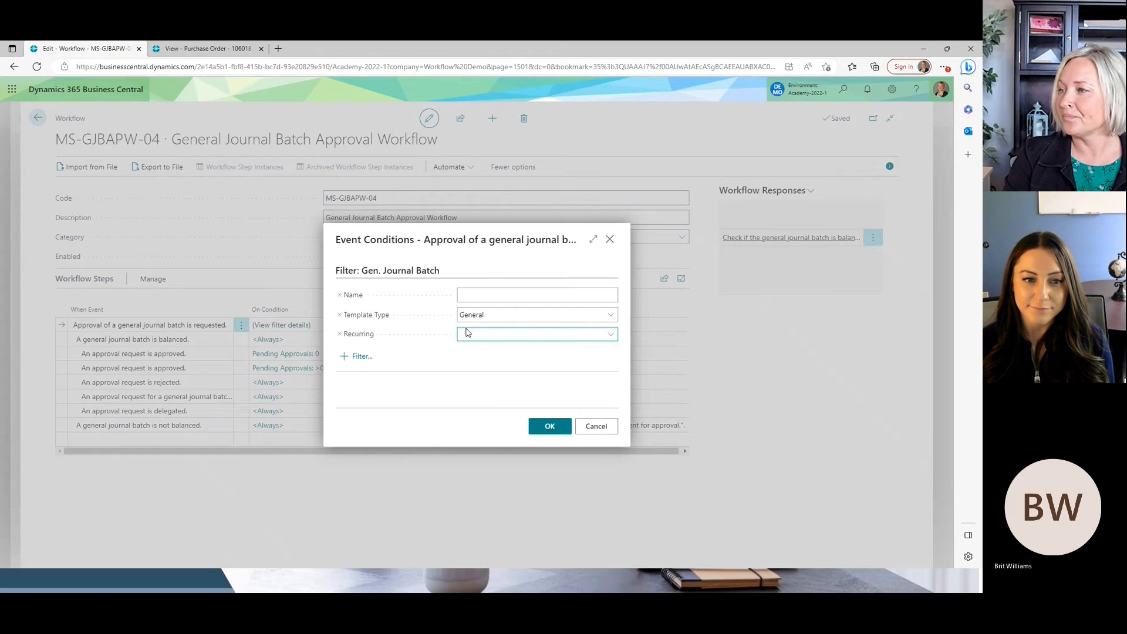
{"action": "left_click", "coordinate": [549, 426]}
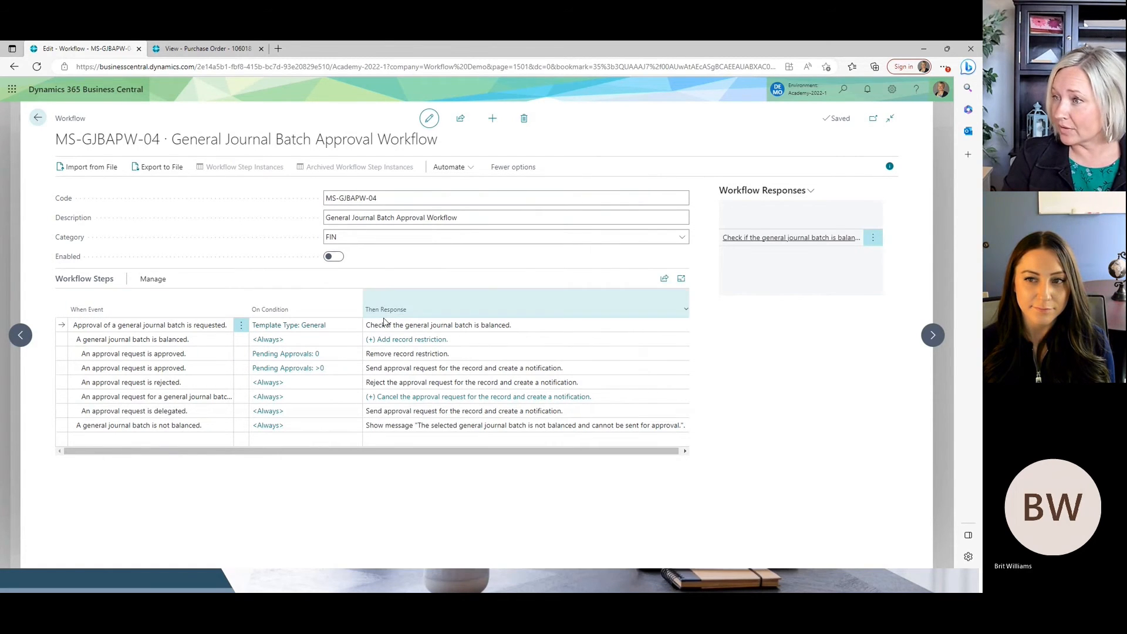
For the balanced-batch event, set the approval request's Approver Limit Type to Specific Approver and choose the first listed user as Approver ID.
{"action": "left_click", "coordinate": [398, 340]}
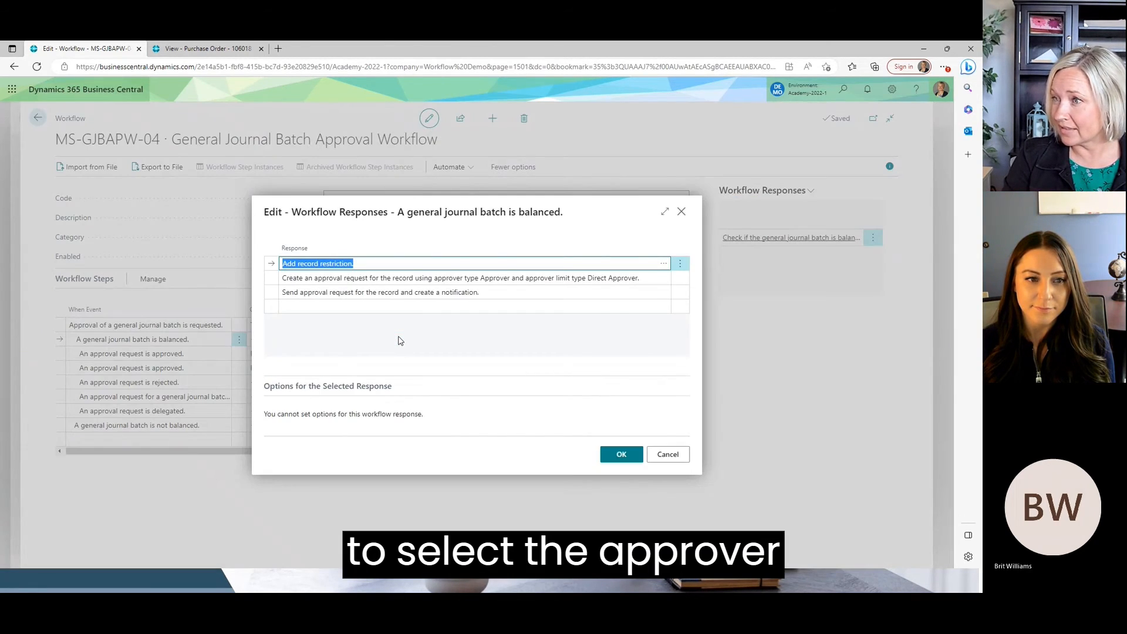
{"action": "left_click", "coordinate": [309, 278]}
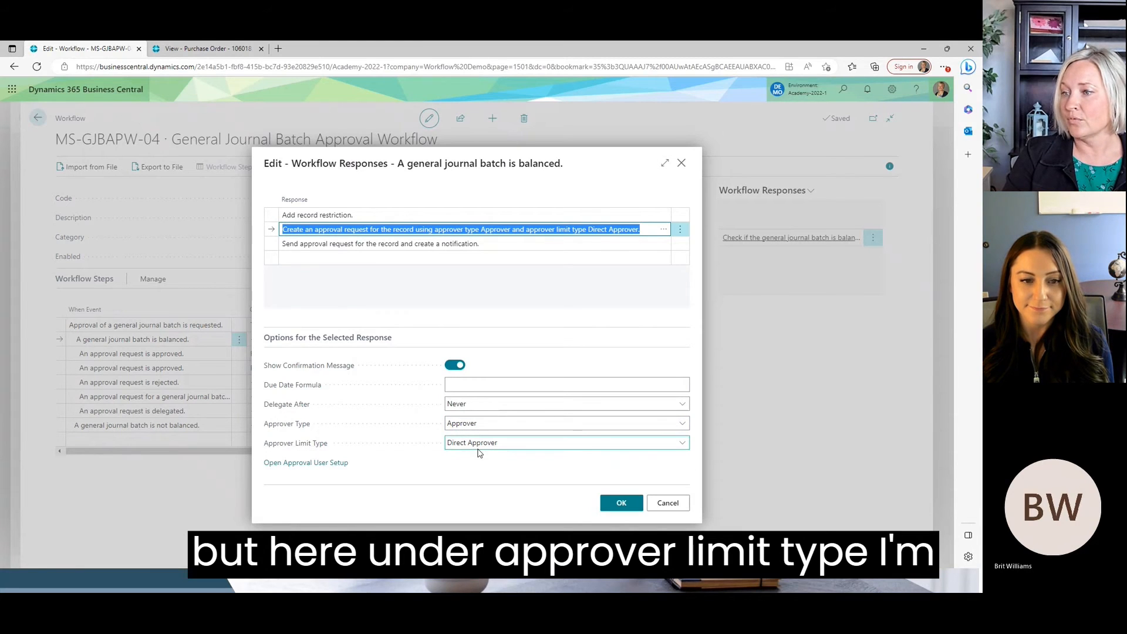
{"action": "left_click", "coordinate": [679, 444]}
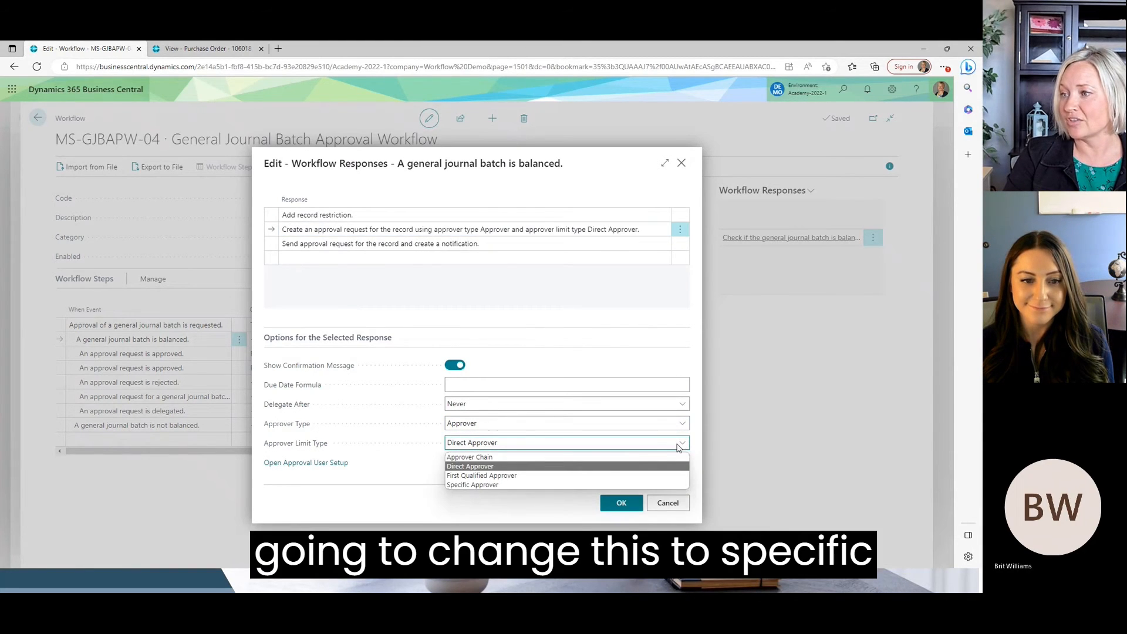
{"action": "left_click", "coordinate": [457, 485]}
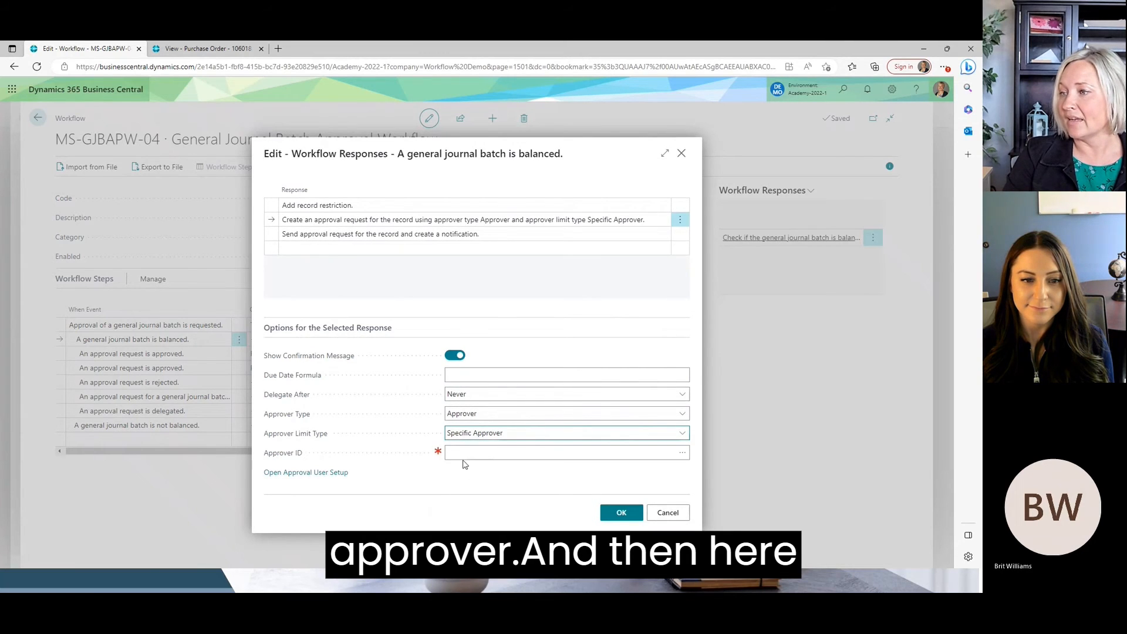
{"action": "left_click", "coordinate": [669, 456]}
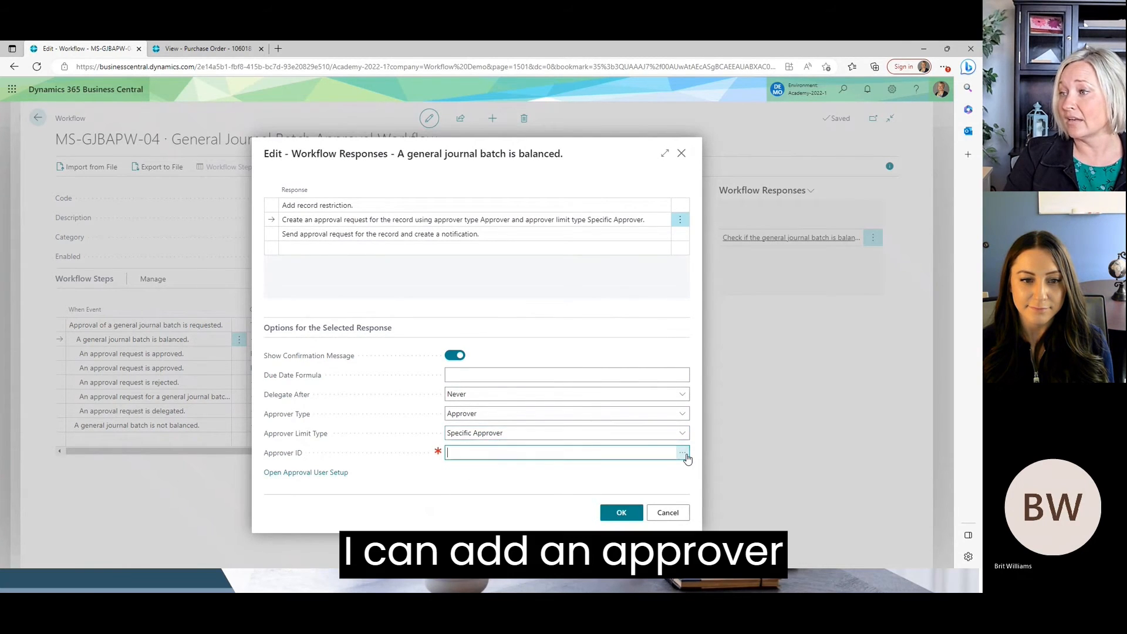
{"action": "left_click", "coordinate": [683, 453]}
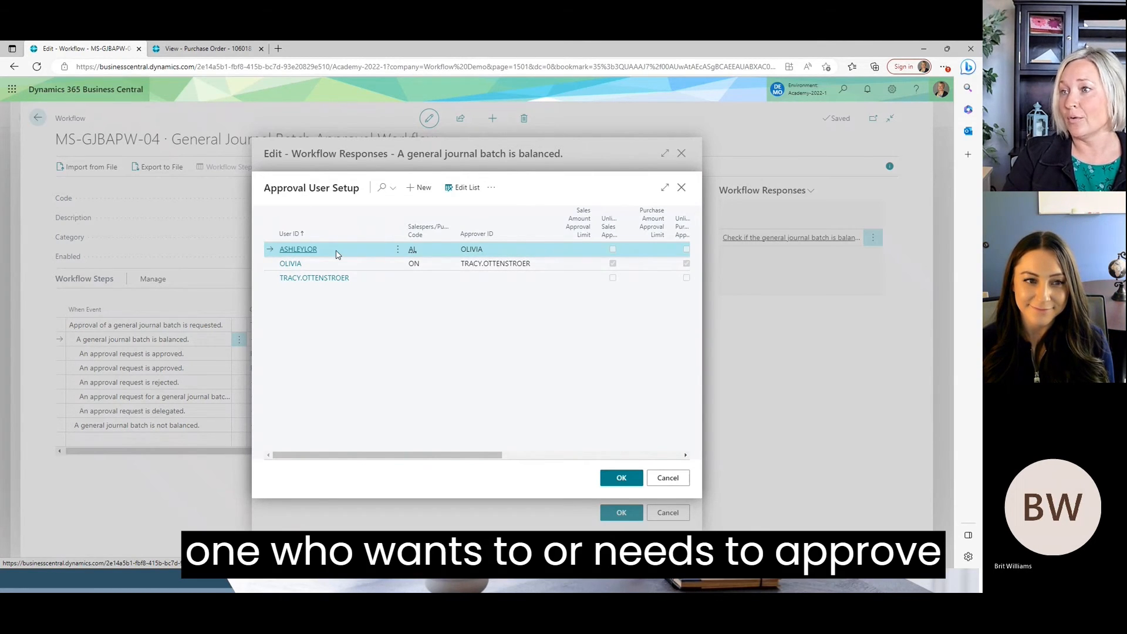
{"action": "left_click", "coordinate": [621, 477]}
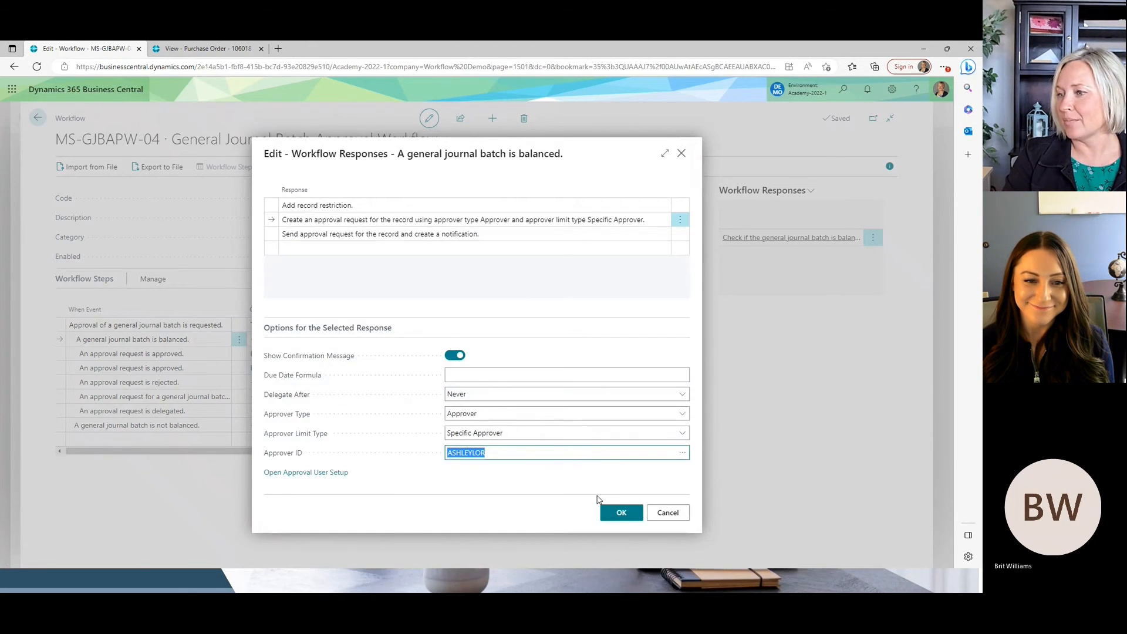
{"action": "left_click", "coordinate": [617, 514]}
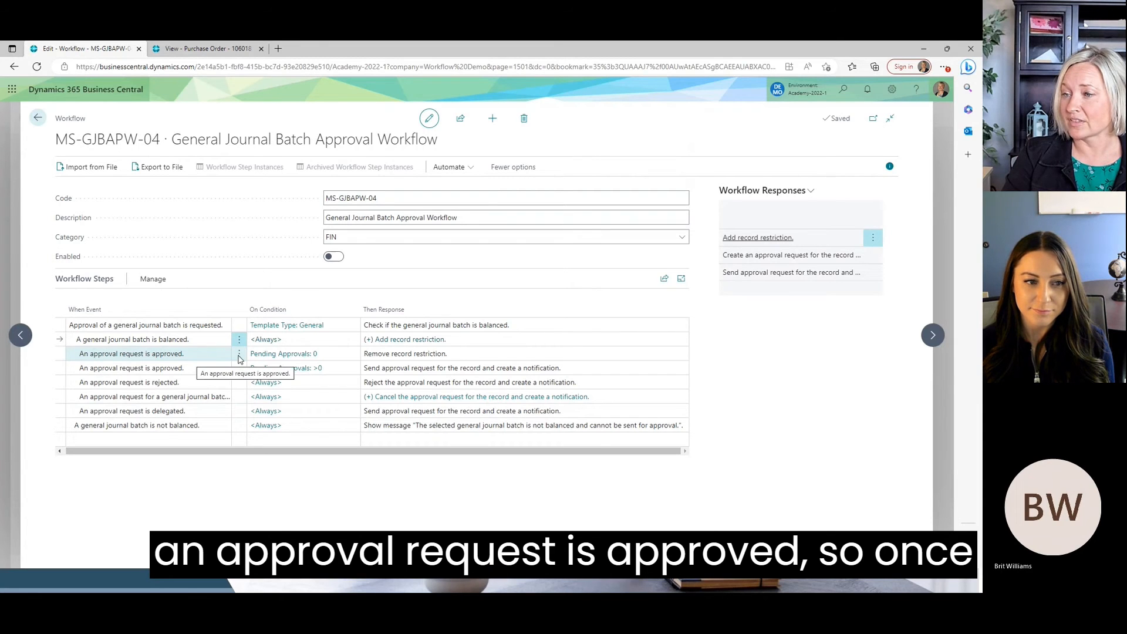
Add the response "Create a notification for %1." after the record restriction removal for the approved request with 0 pending approvals.
{"action": "left_click", "coordinate": [405, 354]}
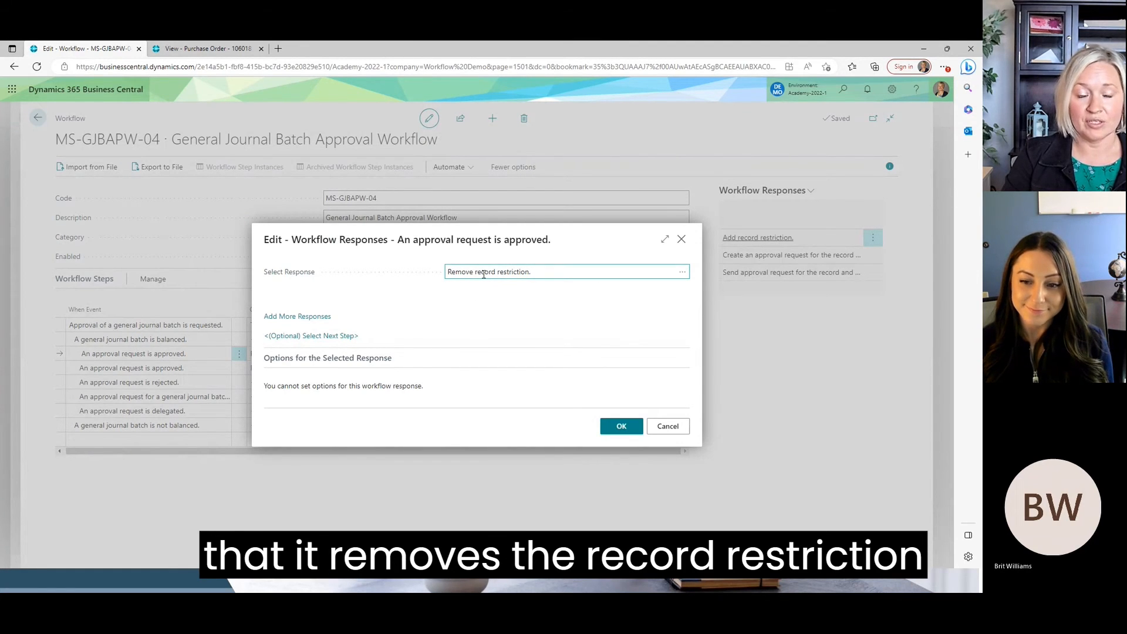
{"action": "left_click", "coordinate": [303, 319]}
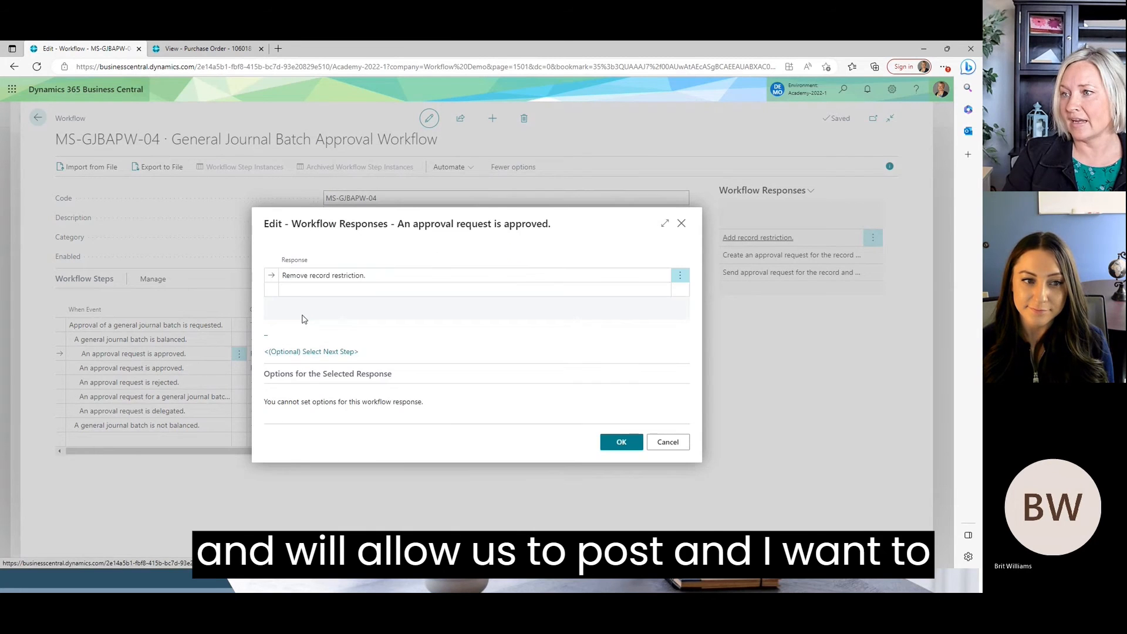
{"action": "left_click", "coordinate": [304, 293]}
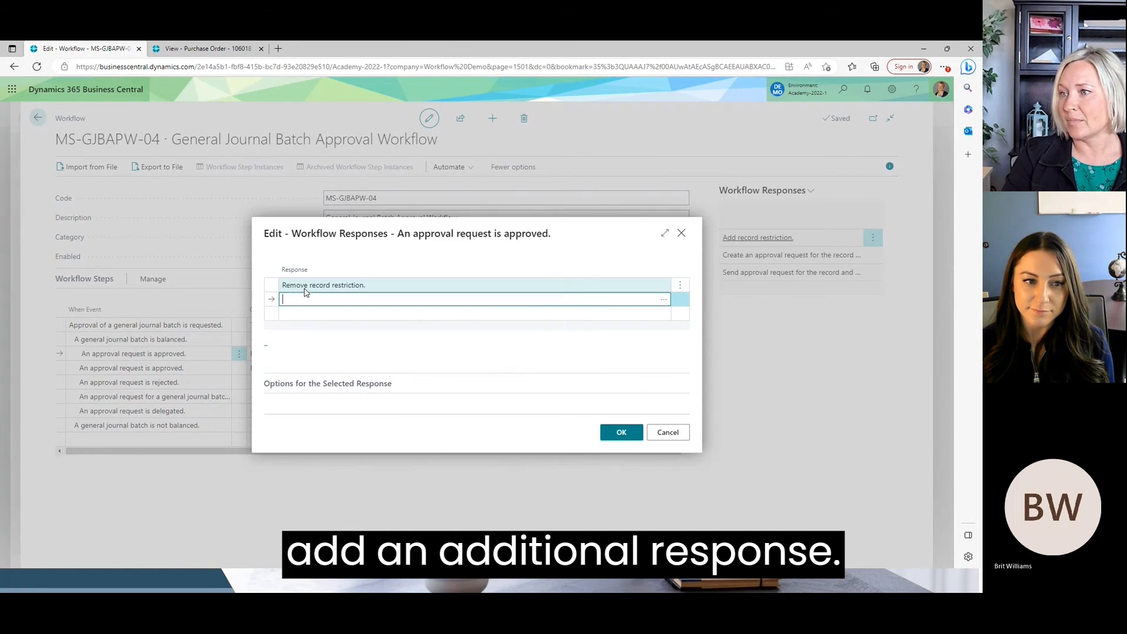
{"action": "left_click", "coordinate": [664, 300]}
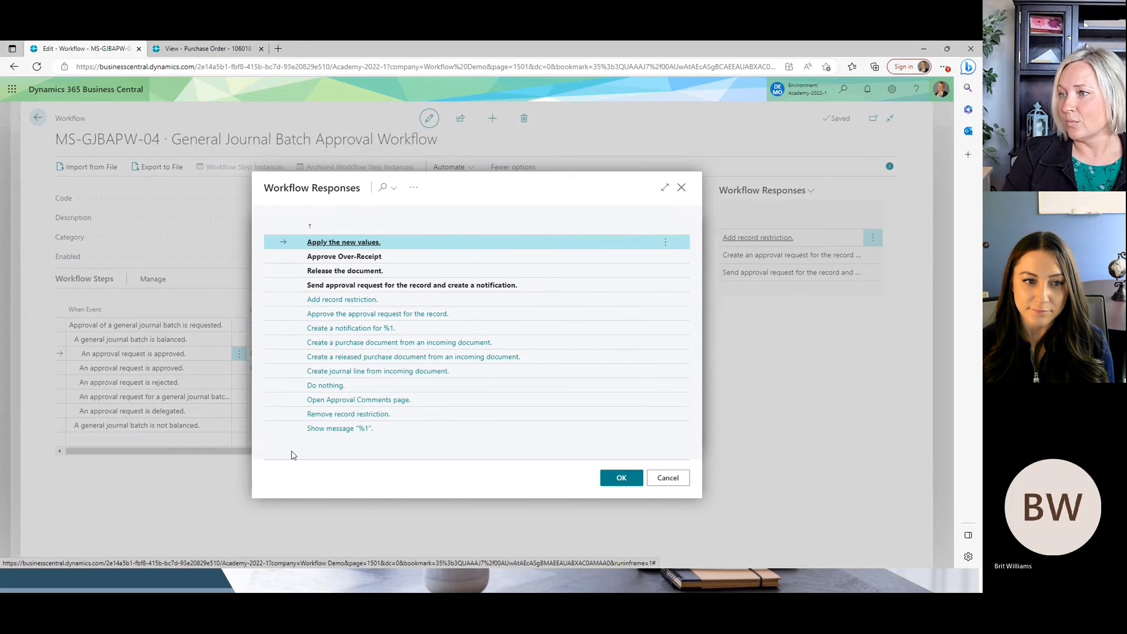
{"action": "left_click", "coordinate": [437, 330]}
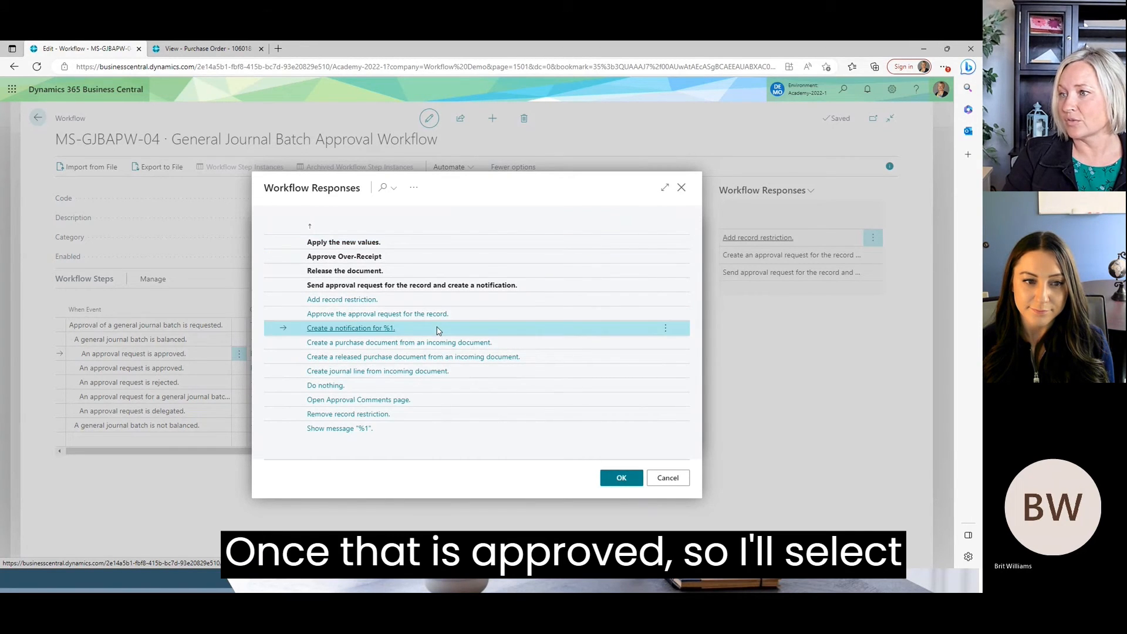
{"action": "left_click", "coordinate": [616, 478]}
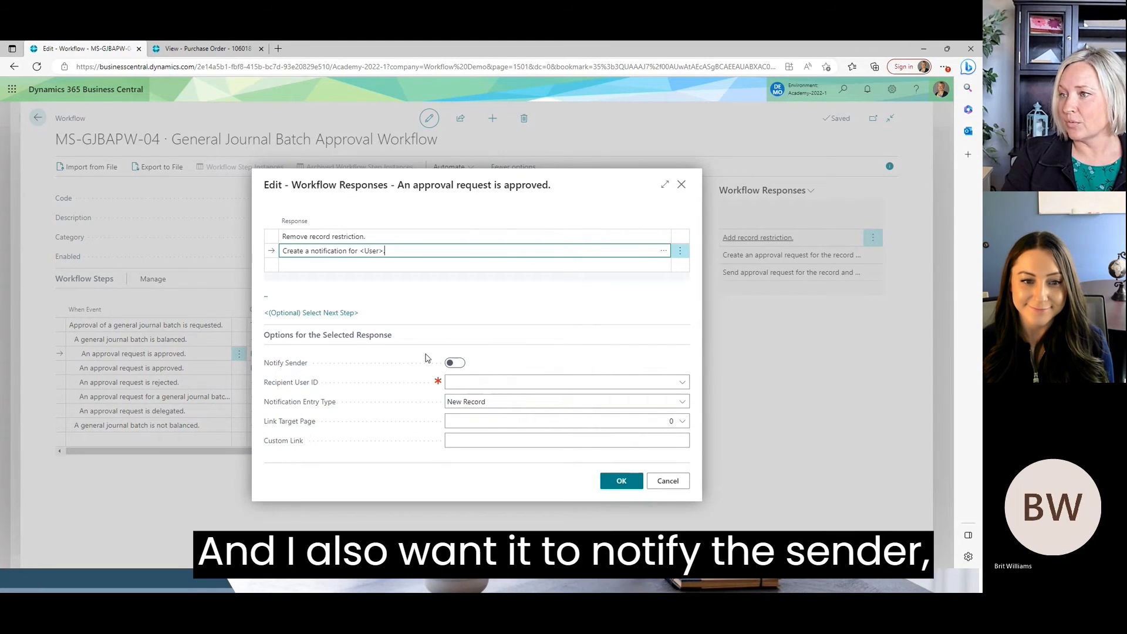
Make the new notification response notify the sender and set its Notification Entry Type to Approval.
{"action": "left_click", "coordinate": [455, 362]}
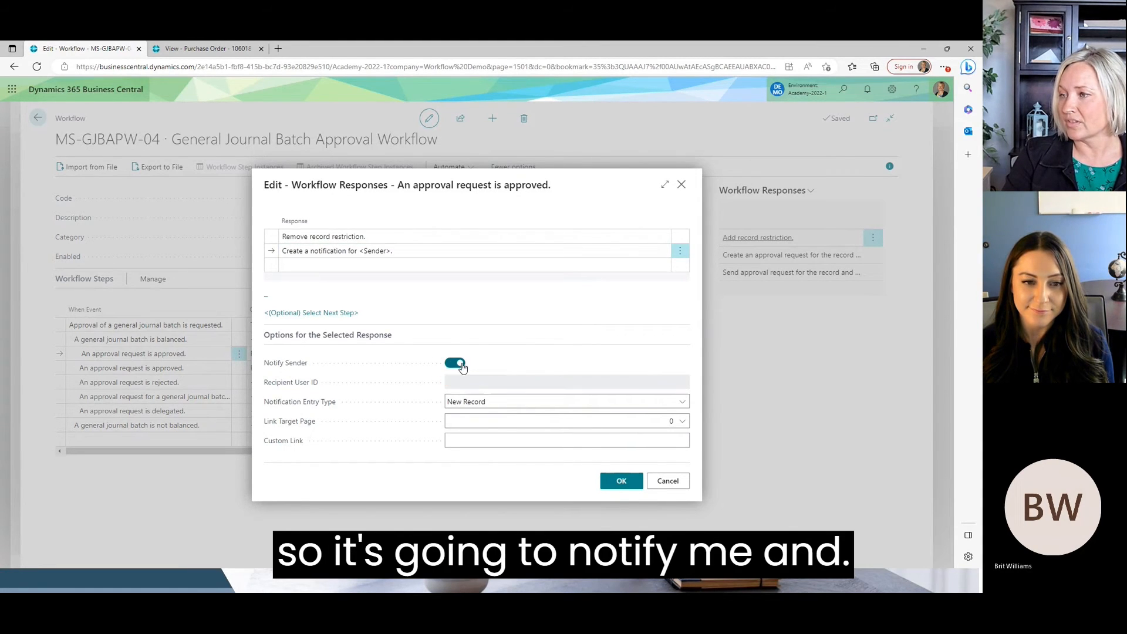
{"action": "left_click", "coordinate": [683, 402]}
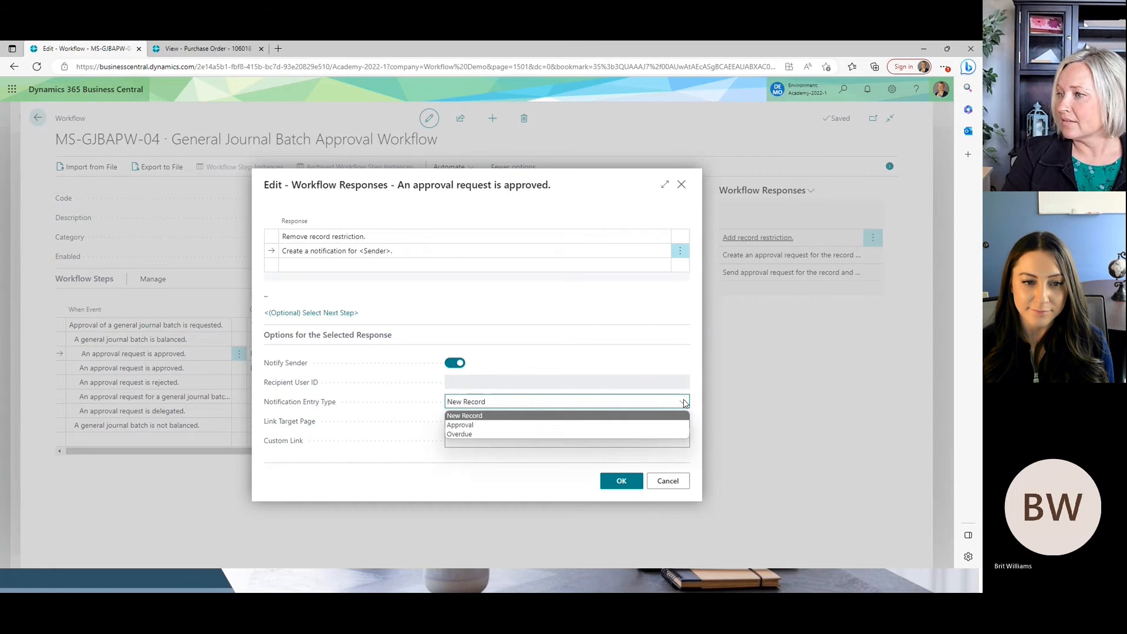
{"action": "left_click", "coordinate": [458, 426]}
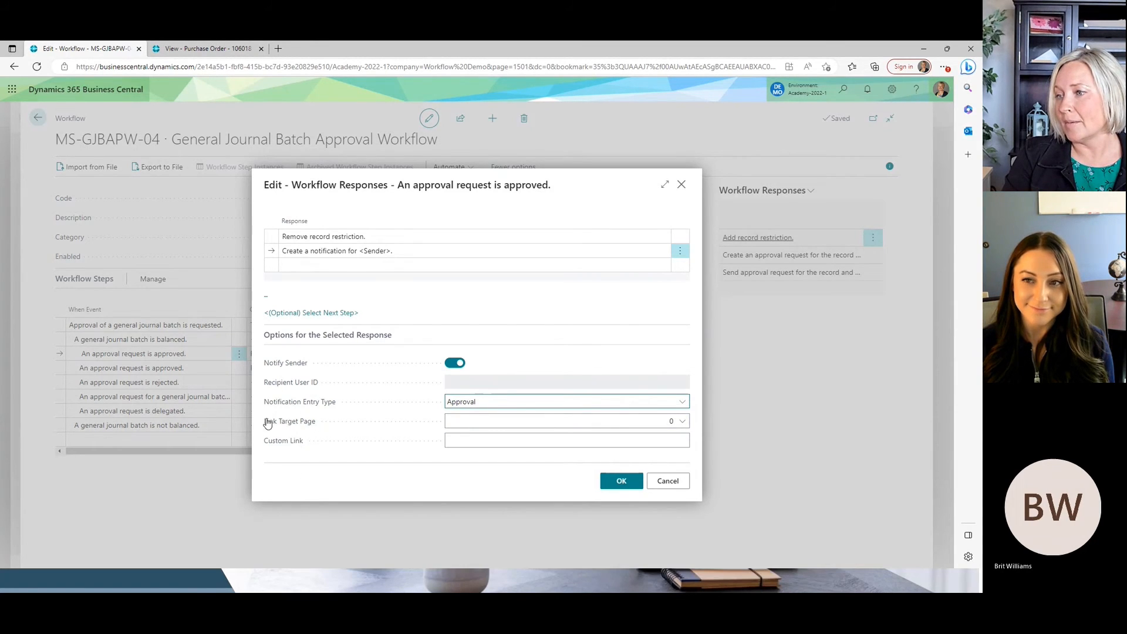
{"action": "mouse_move", "coordinate": [300, 429]}
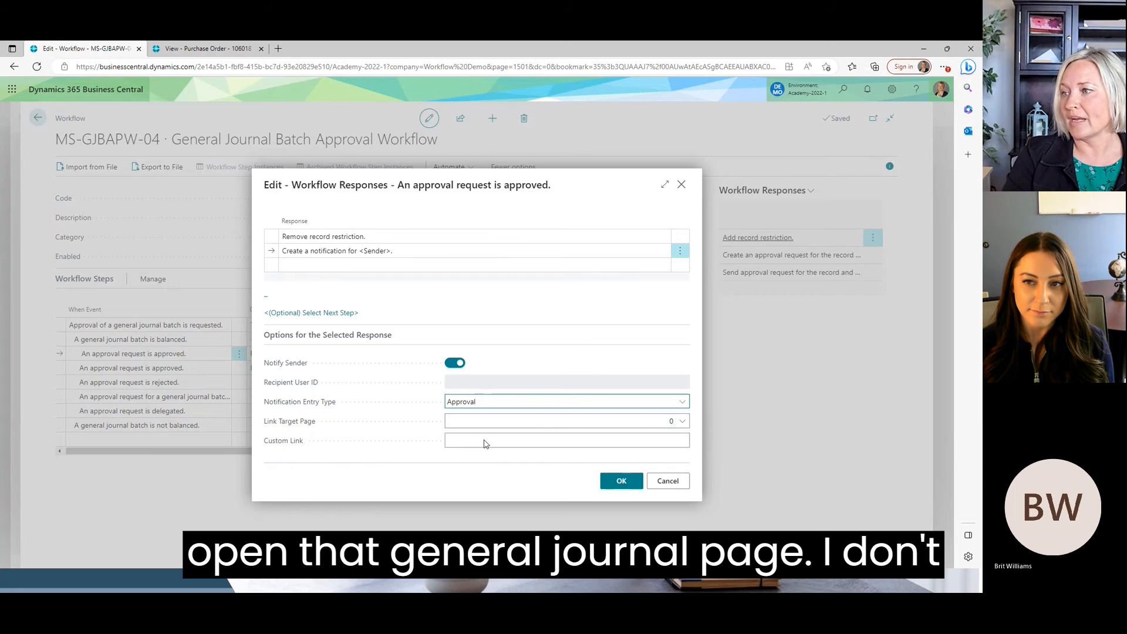
In the second browser tab, find and open the General Journals page.
{"action": "left_click", "coordinate": [198, 52]}
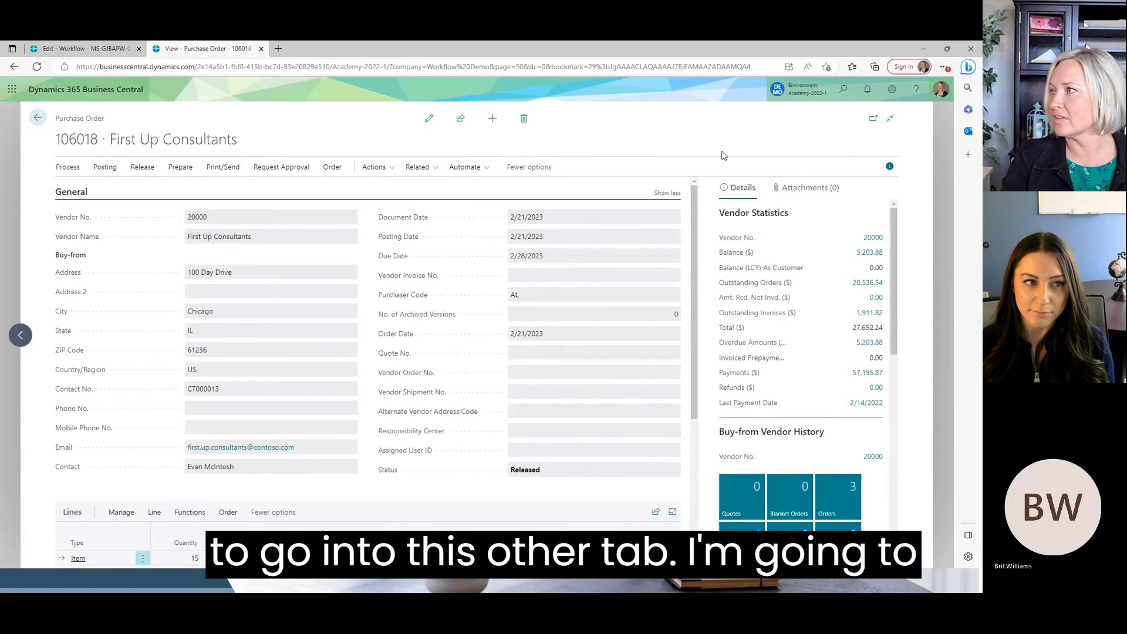
{"action": "left_click", "coordinate": [841, 91]}
{"action": "type", "text": "general jou"}
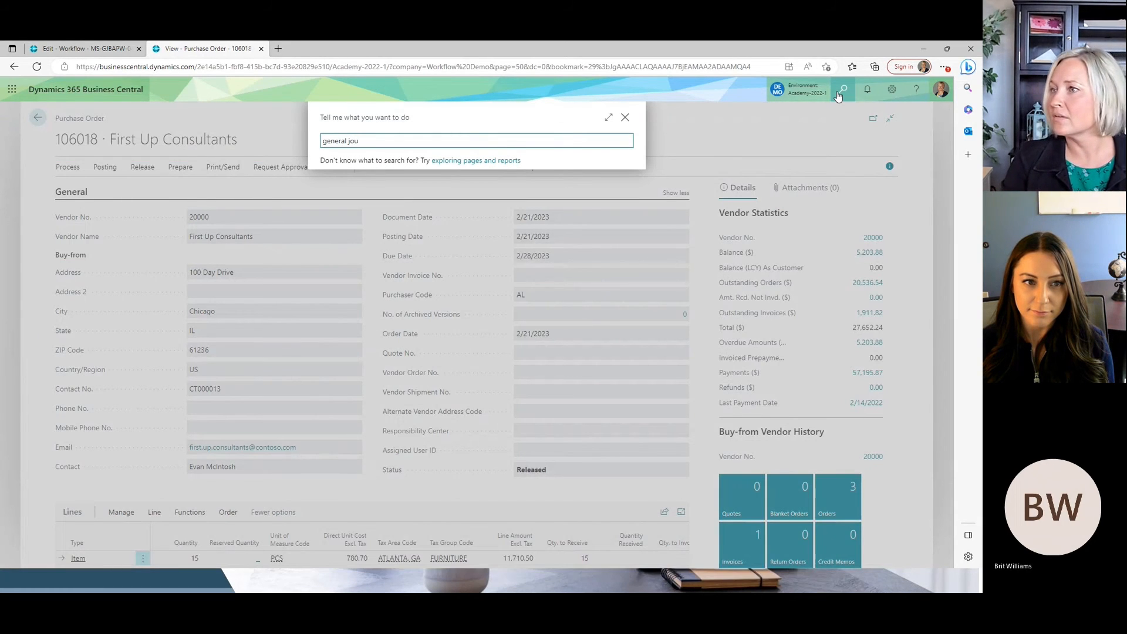
{"action": "left_click", "coordinate": [359, 185]}
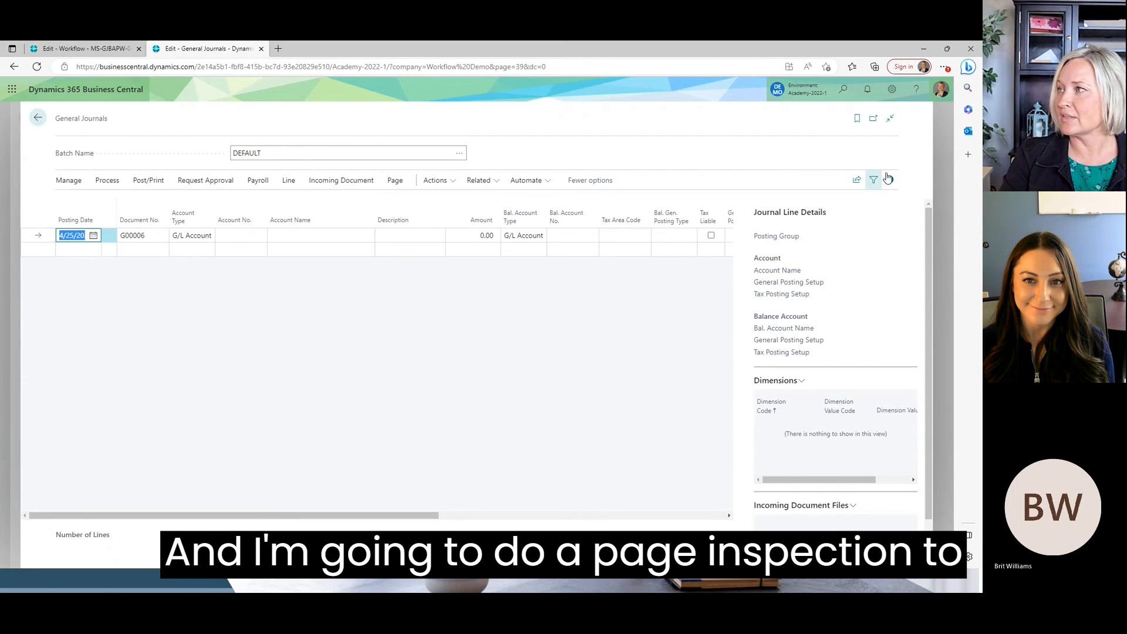
Inspect the General Journals page to identify its page number, and close the help and inspection information.
{"action": "left_click", "coordinate": [917, 92]}
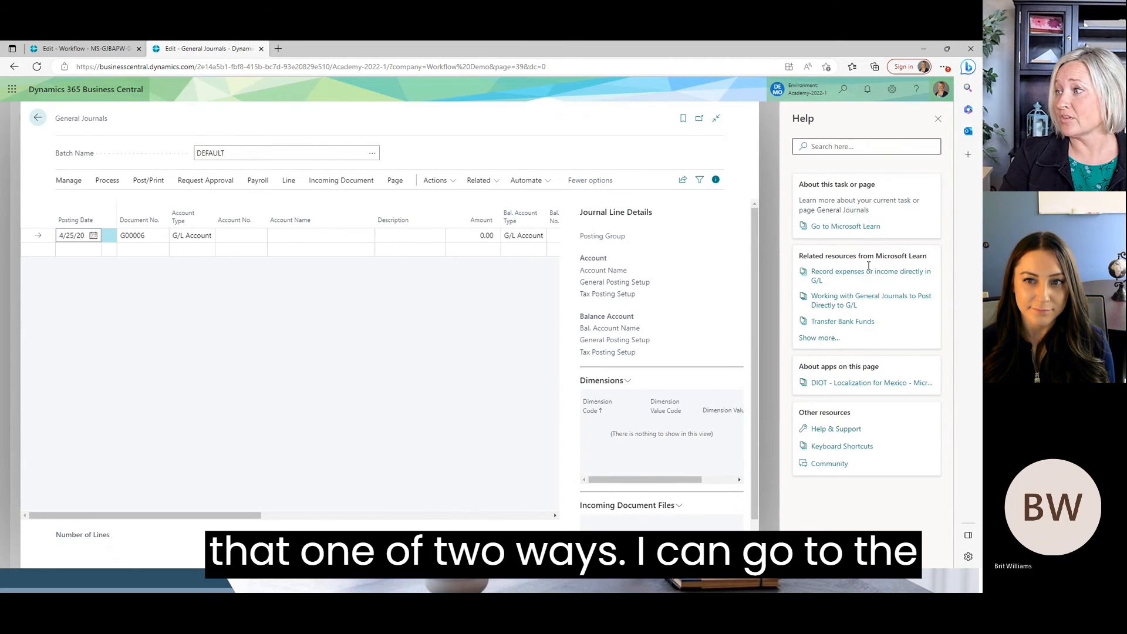
{"action": "left_click", "coordinate": [821, 433]}
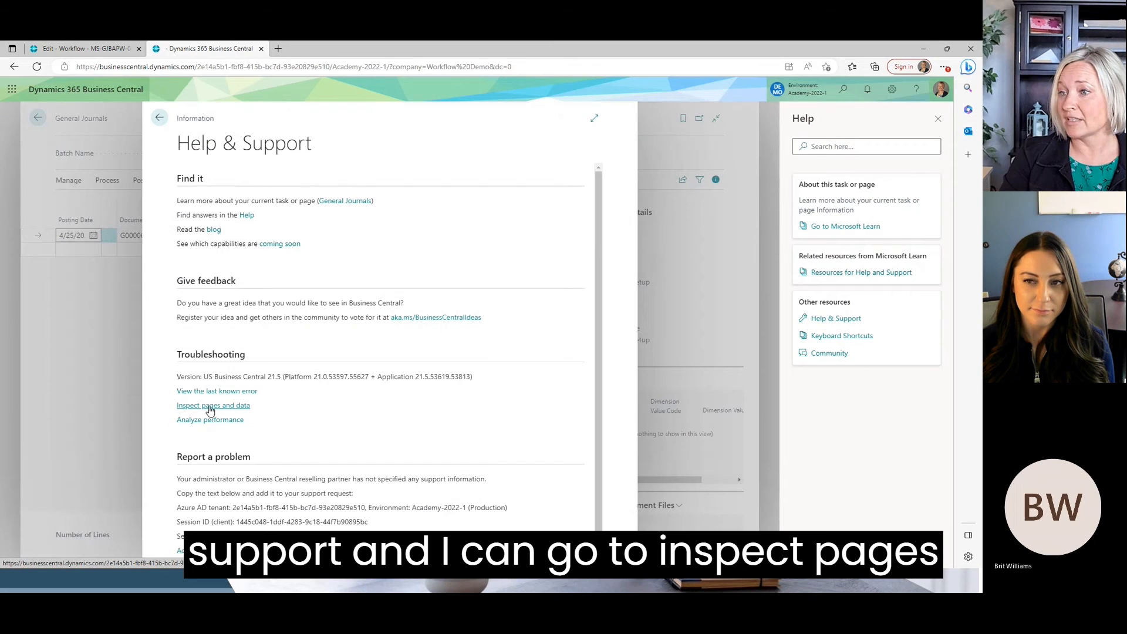
{"action": "key", "text": "Escape"}
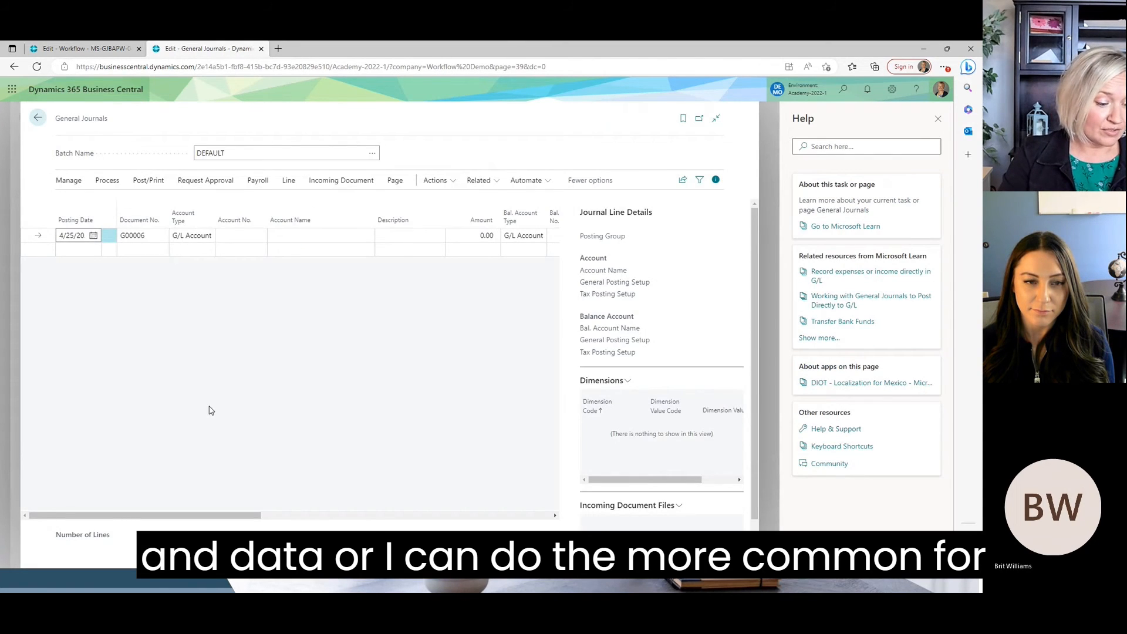
{"action": "key", "text": "ctrl+alt+F1"}
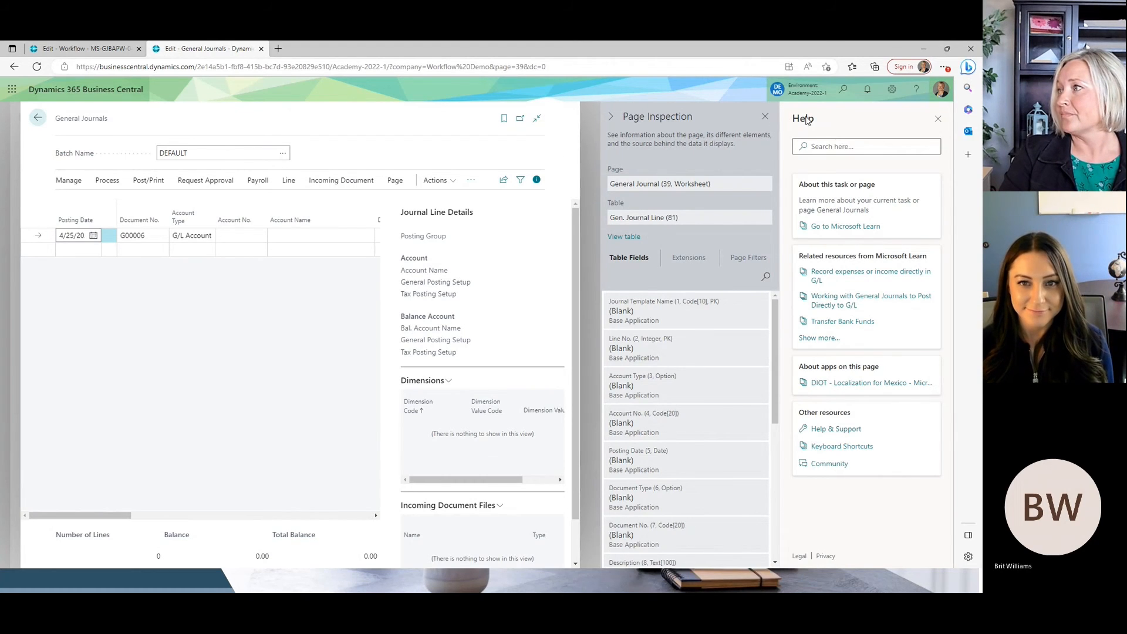
{"action": "left_click", "coordinate": [938, 118]}
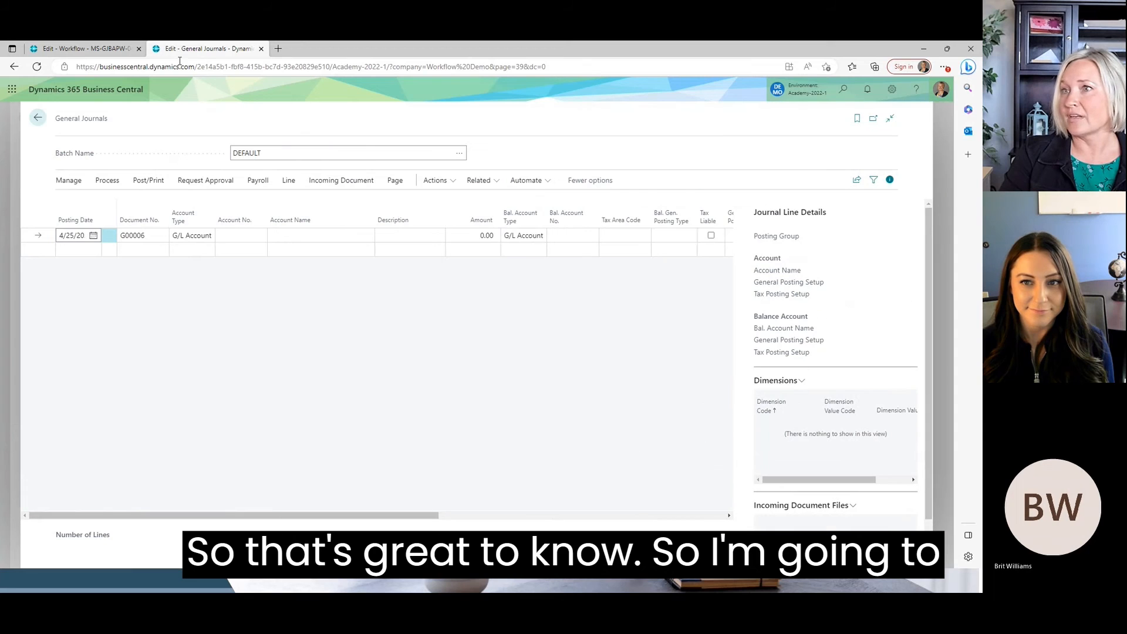
Back in the workflow responses, set the sender notification's Link Target Page to 39 and confirm the responses.
{"action": "left_click", "coordinate": [104, 48]}
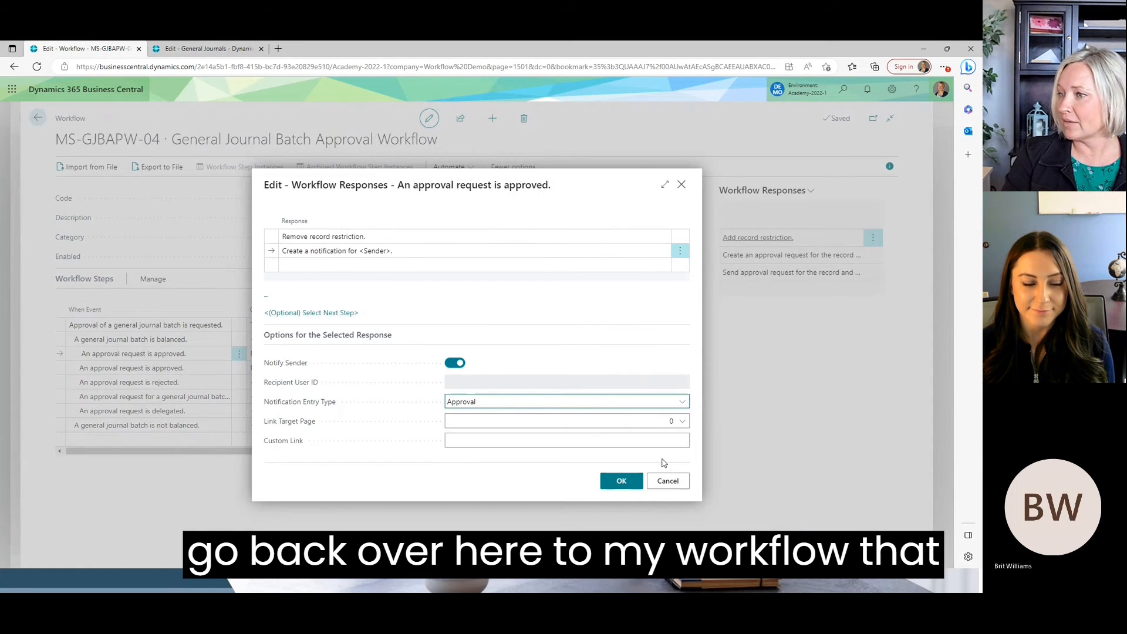
{"action": "left_click", "coordinate": [662, 421]}
{"action": "type", "text": "39"}
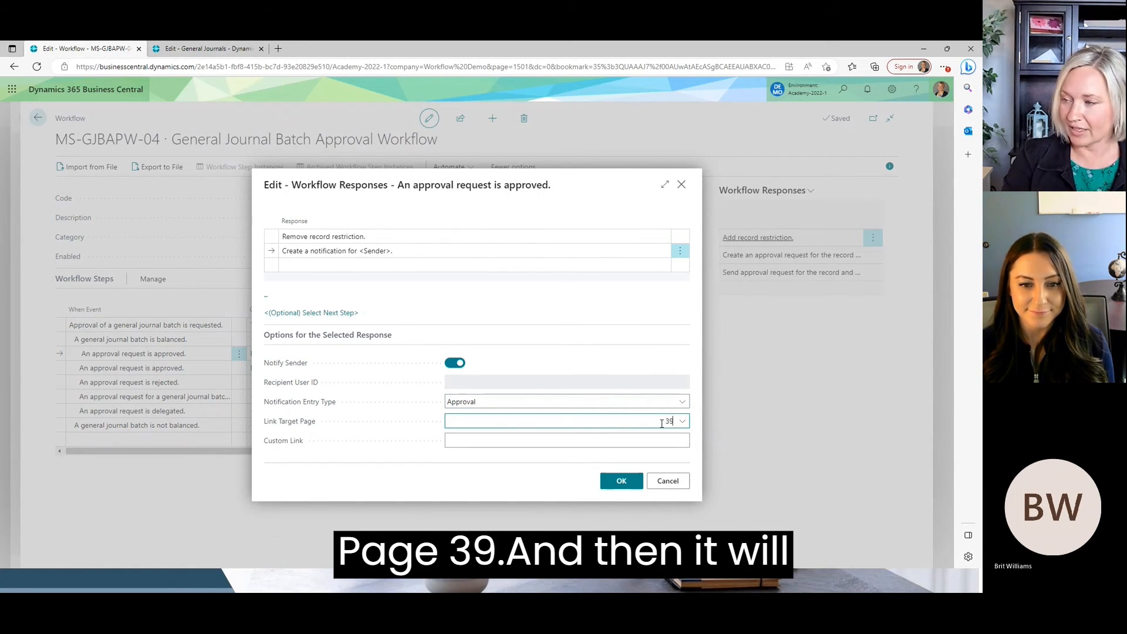
{"action": "key", "text": "Tab"}
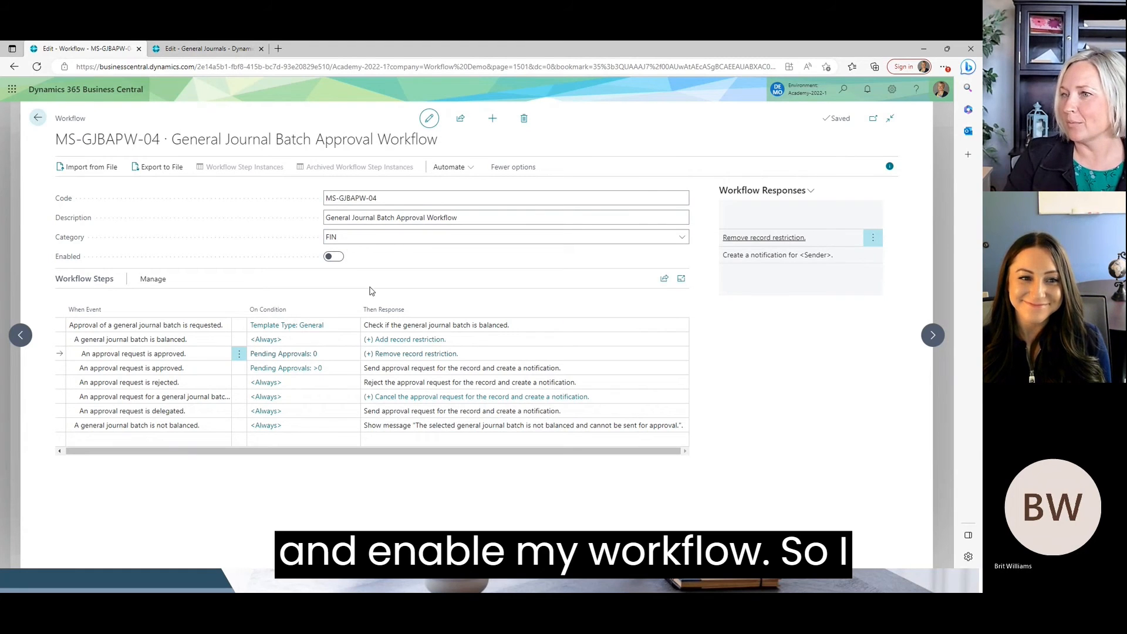
Enable the General Journal Batch Approval Workflow and leave its page.
{"action": "left_click", "coordinate": [336, 262]}
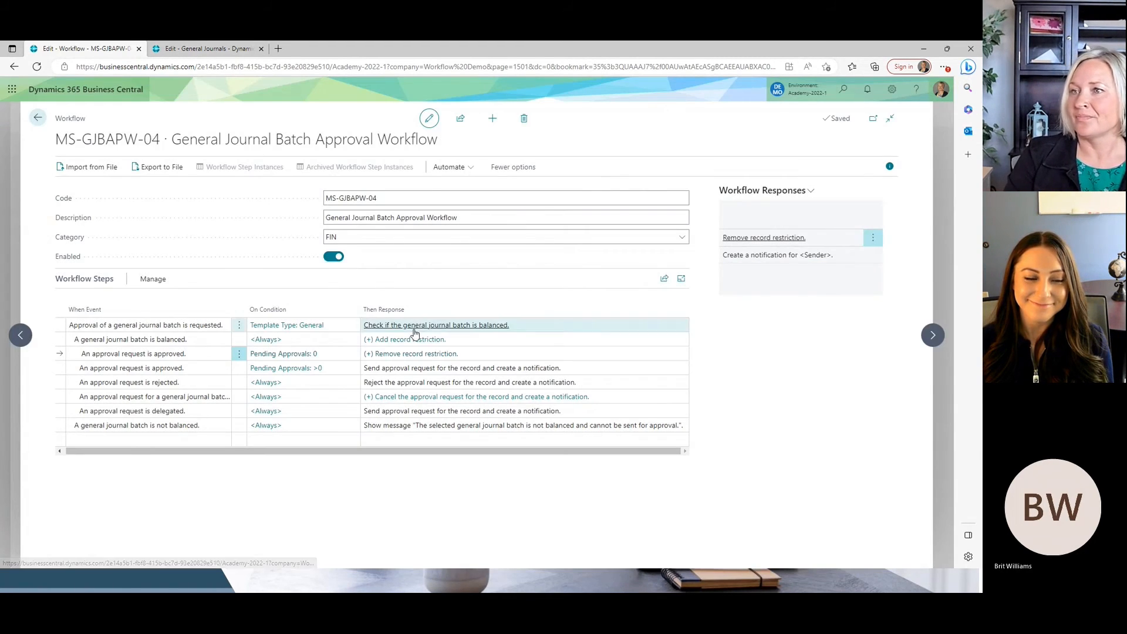
{"action": "left_click", "coordinate": [38, 117]}
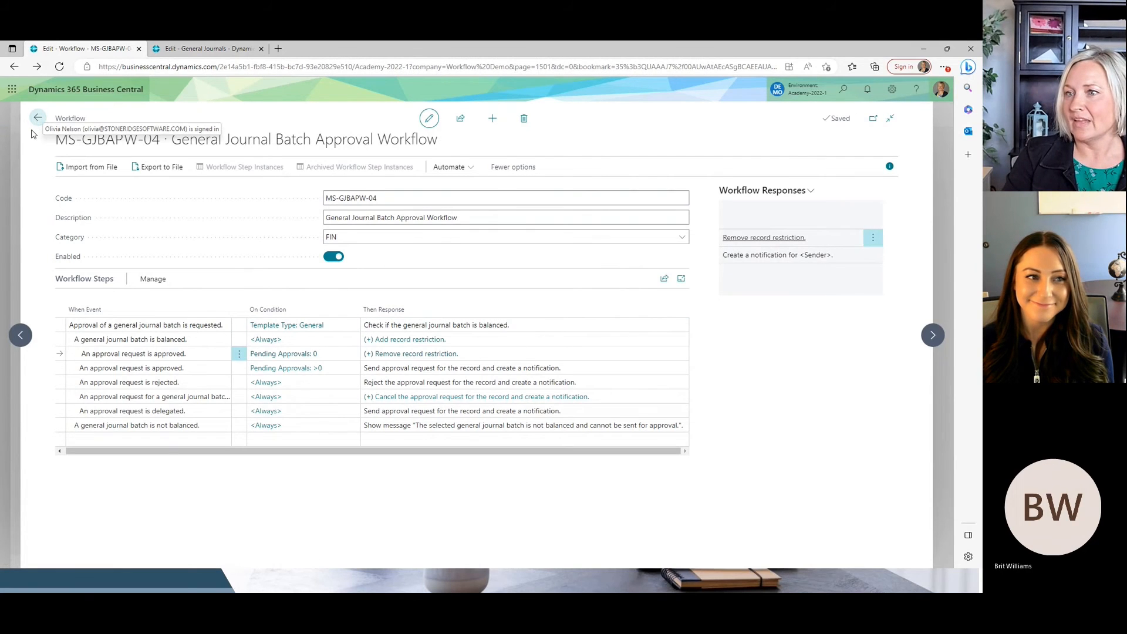
{"action": "left_click", "coordinate": [38, 119]}
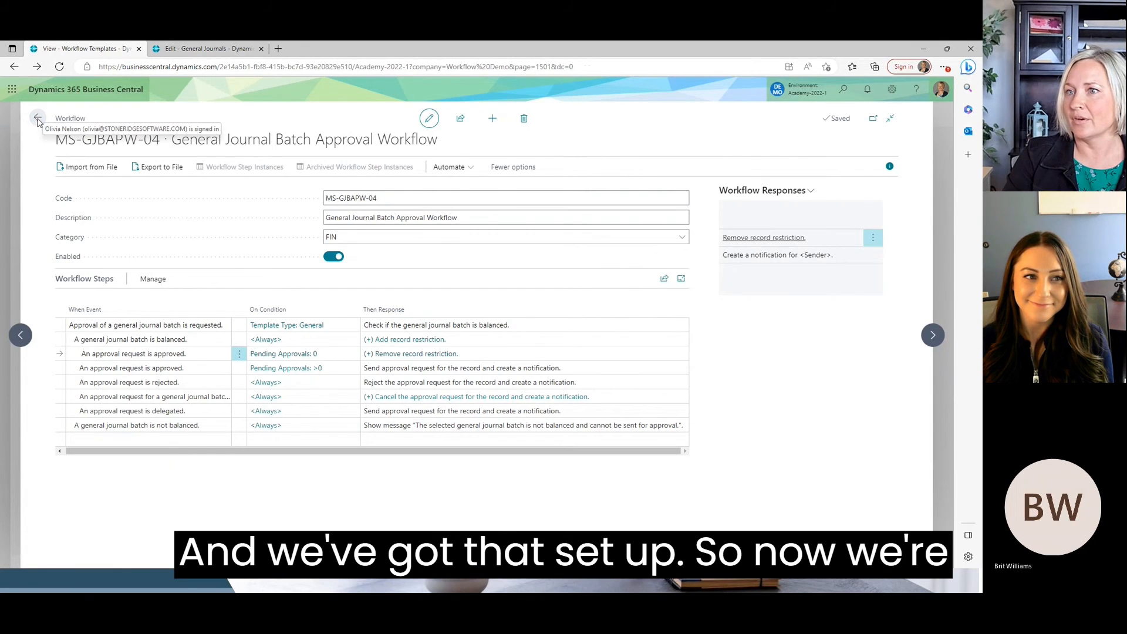
In the DEFAULT general journal batch, enter a line for G/L account 60100 Rent Expense with an amount of 5,000.
{"action": "left_click", "coordinate": [189, 54]}
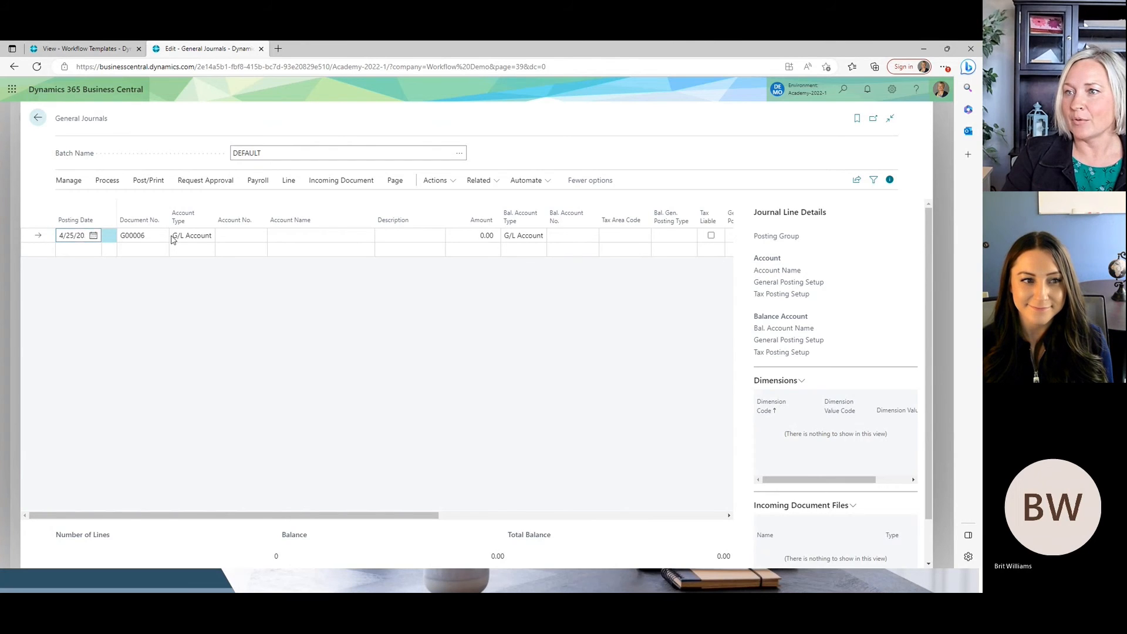
{"action": "left_click", "coordinate": [249, 236]}
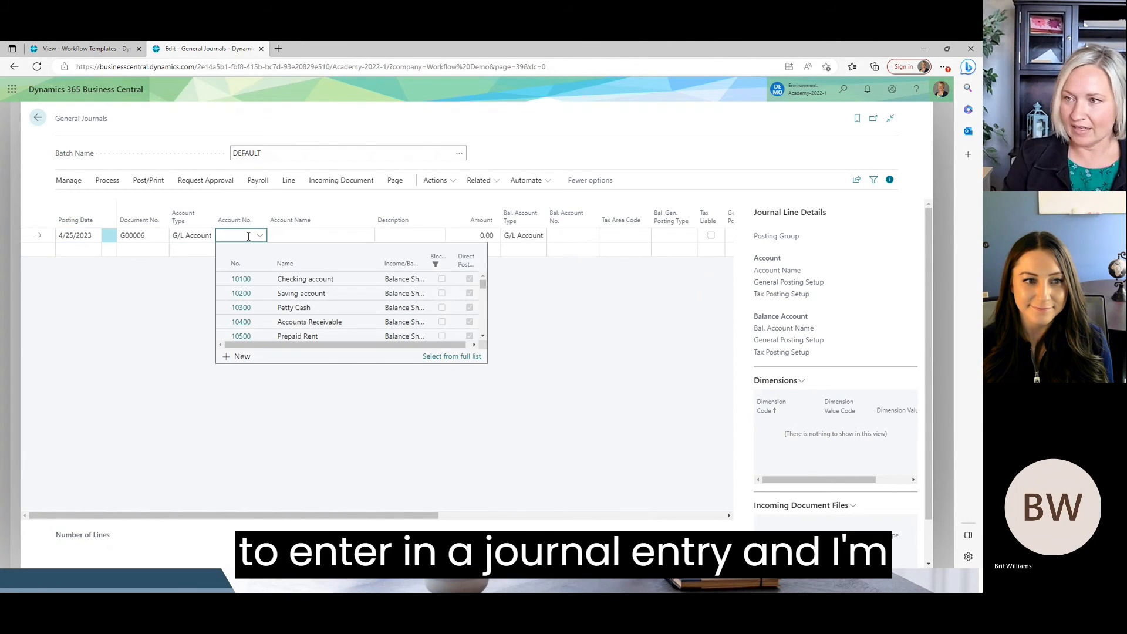
{"action": "type", "text": "rwn"}
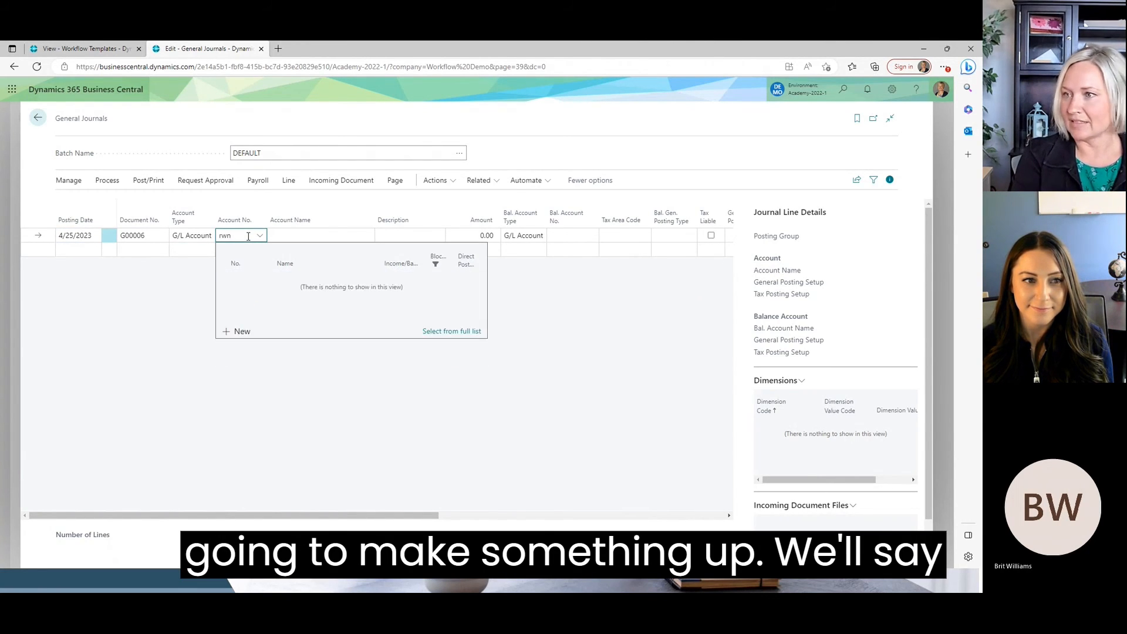
{"action": "type", "text": "ent"}
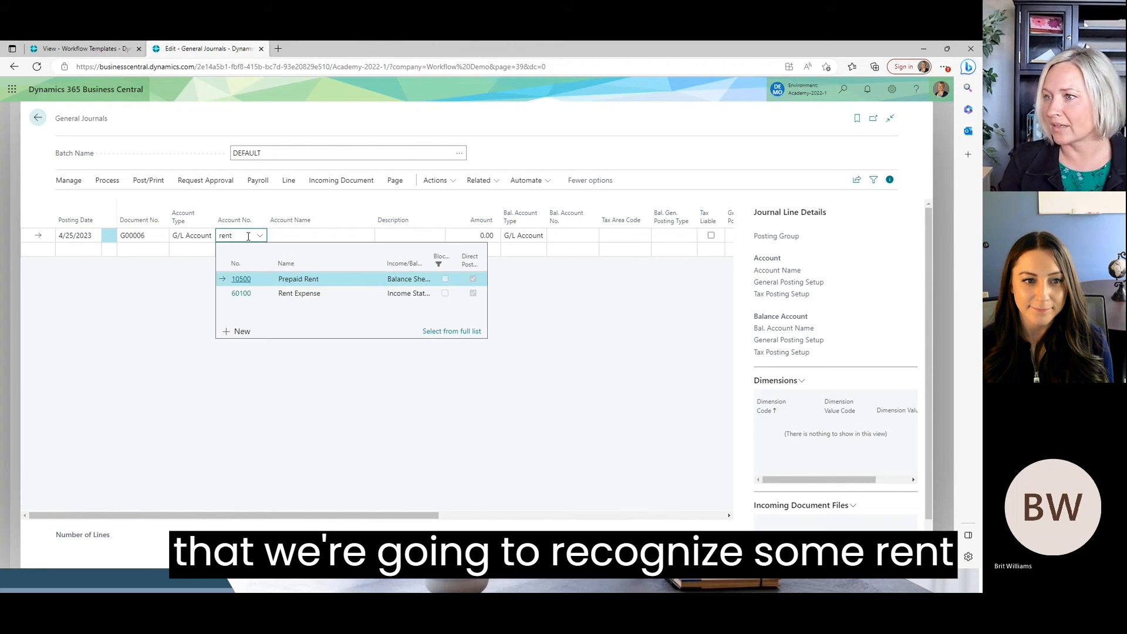
{"action": "left_click", "coordinate": [287, 294]}
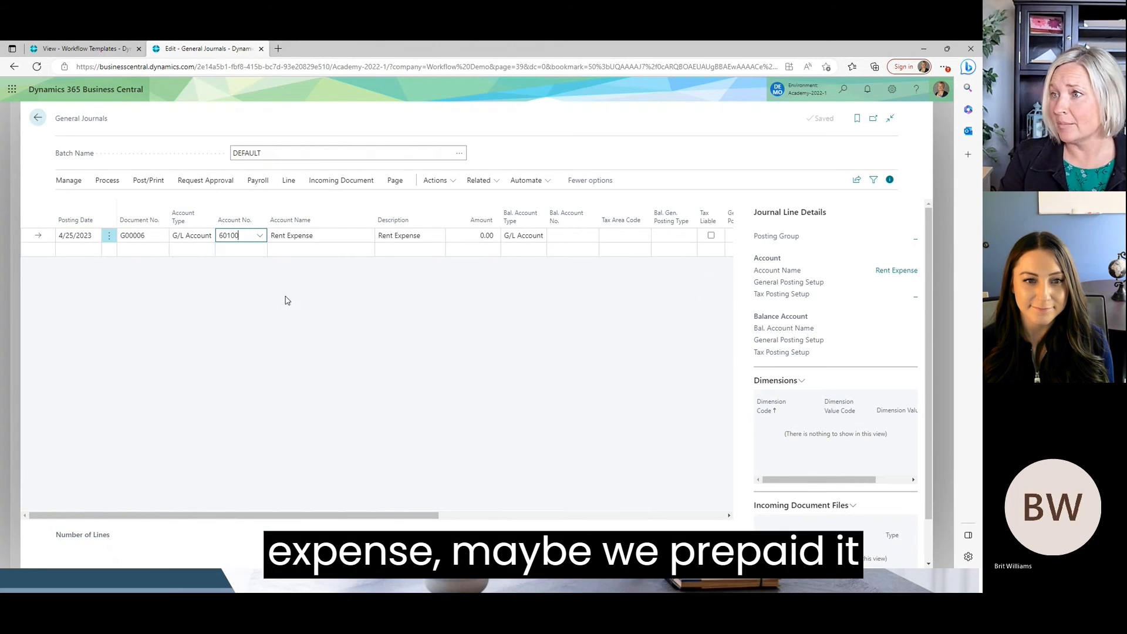
{"action": "left_click", "coordinate": [467, 234]}
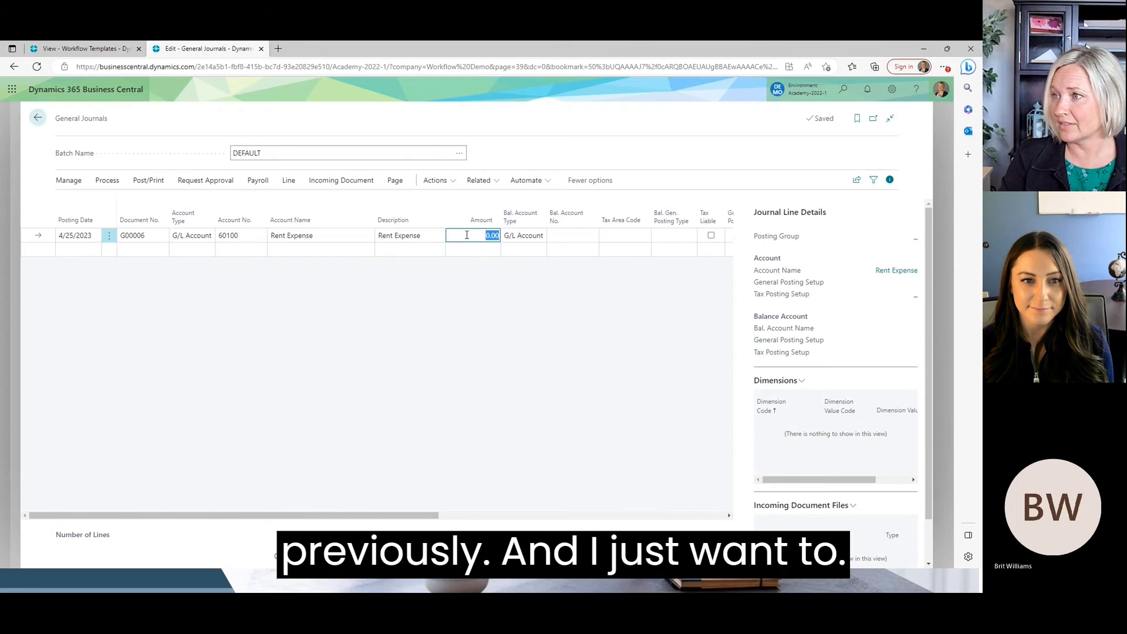
{"action": "type", "text": "5,000"}
{"action": "key", "text": "Tab"}
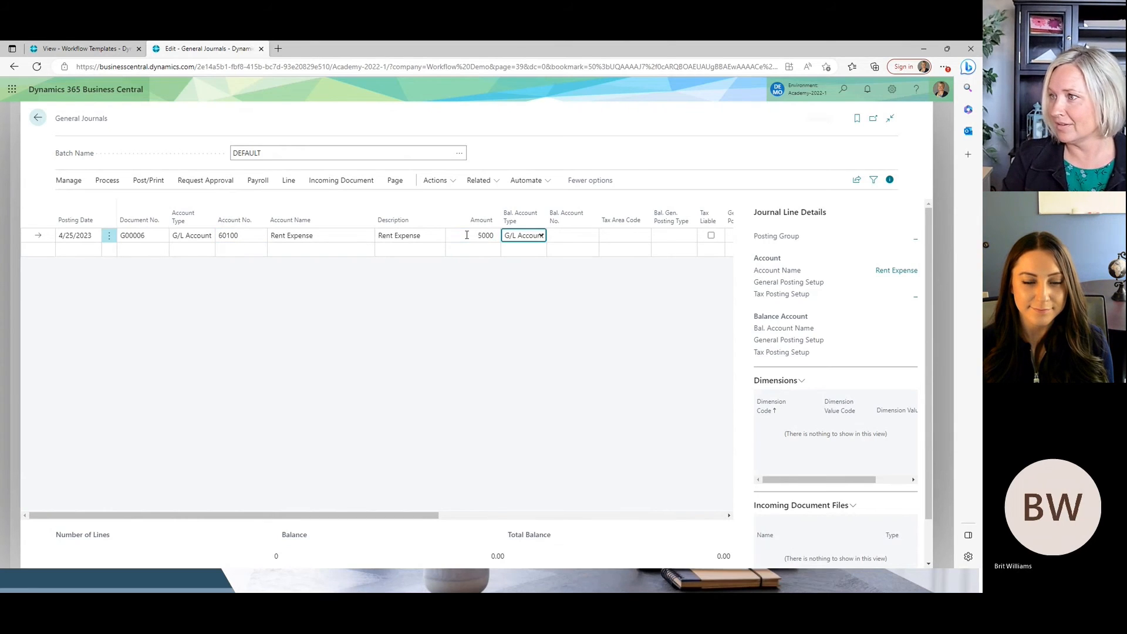
Set the rent expense line's balancing account to 10500 Prepaid Rent.
{"action": "left_click", "coordinate": [578, 236]}
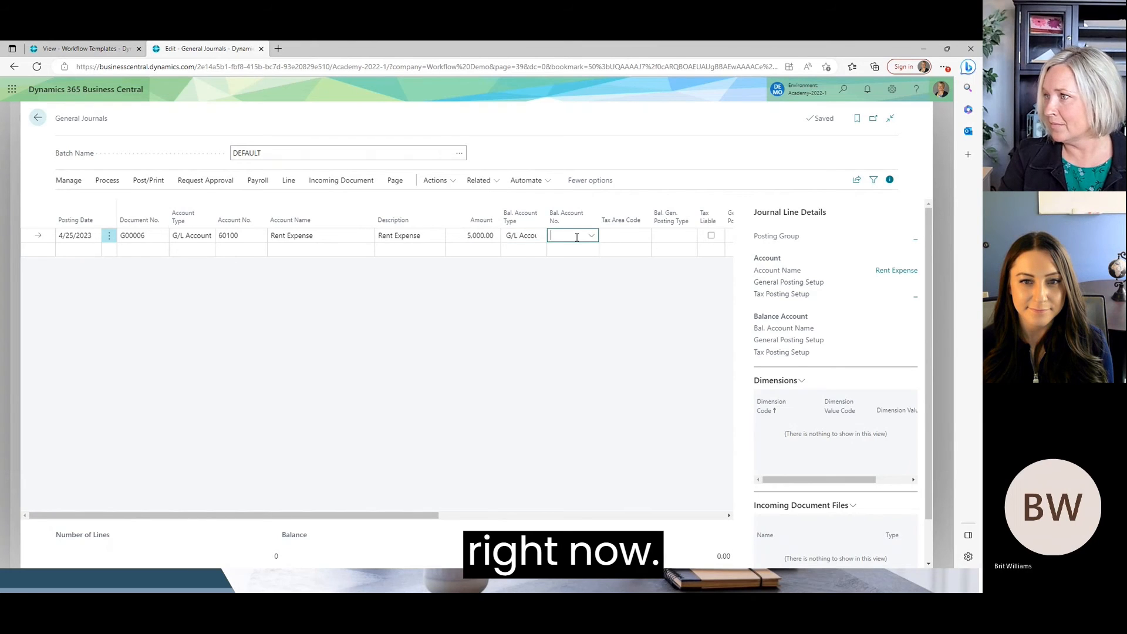
{"action": "type", "text": "rent"}
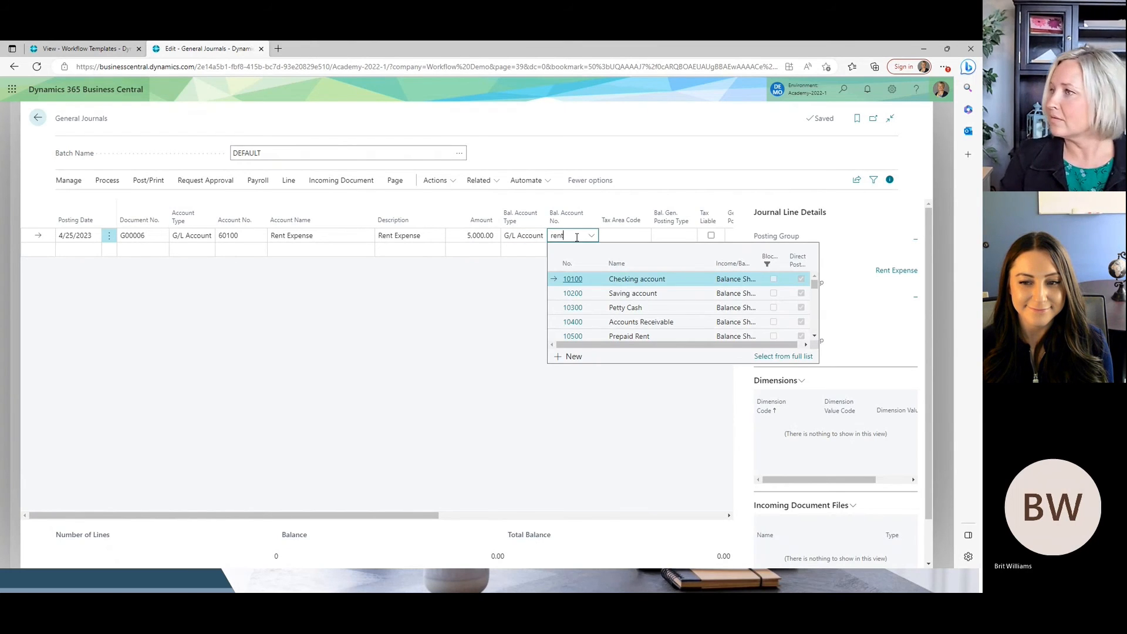
{"action": "left_click", "coordinate": [630, 281]}
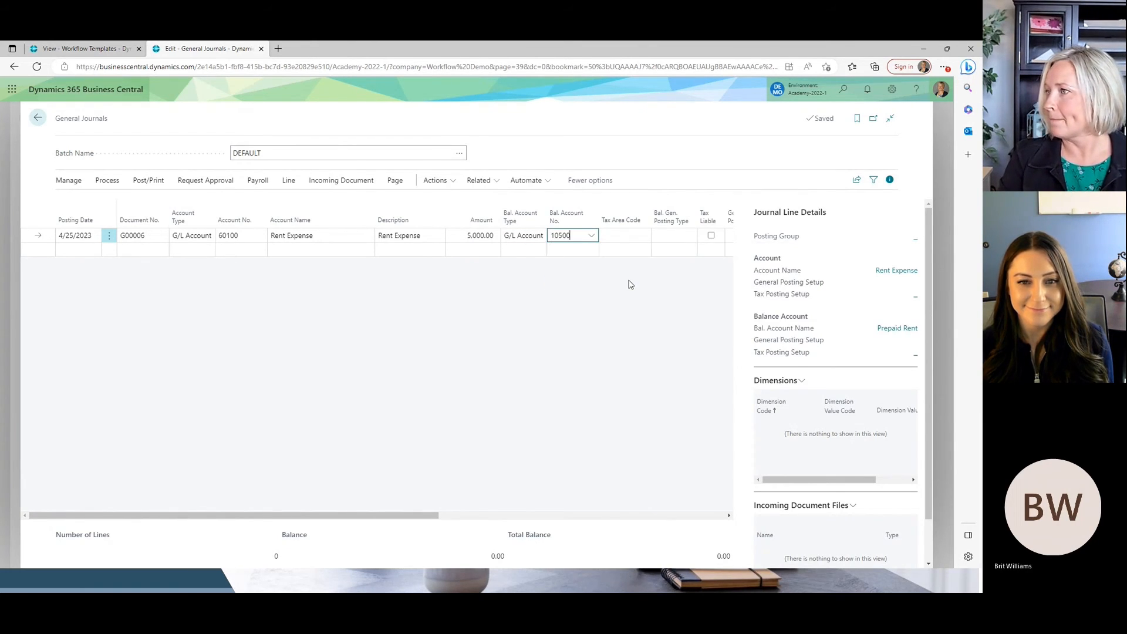
Try to post the journal before approval, and widen the description column to read the error message.
{"action": "left_click", "coordinate": [148, 181]}
{"action": "left_click", "coordinate": [76, 202]}
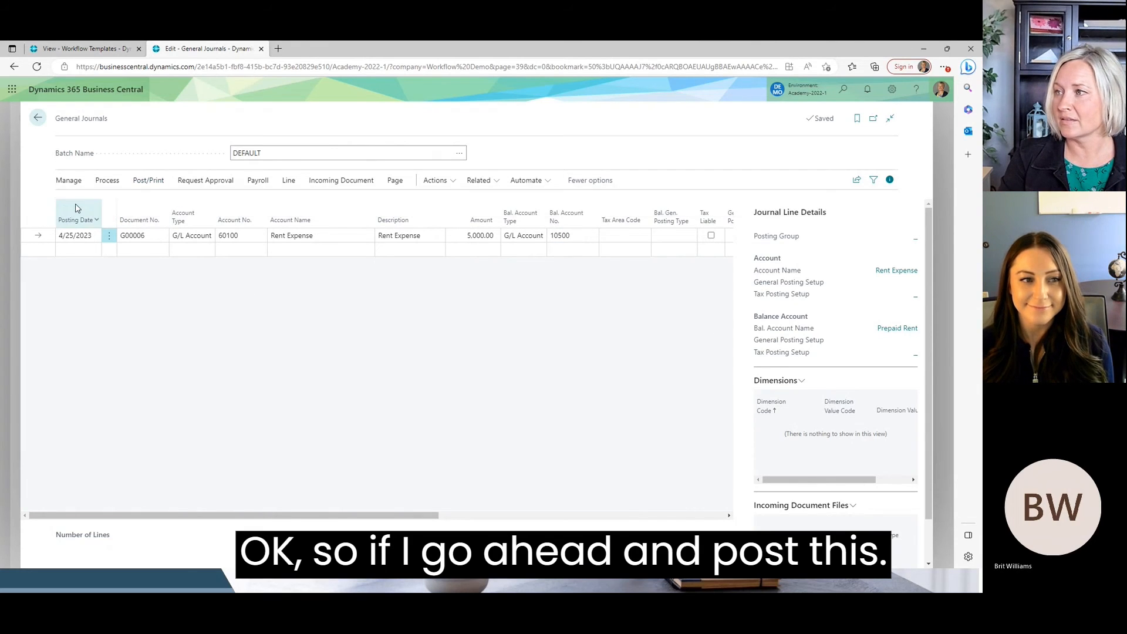
{"action": "left_click", "coordinate": [528, 358]}
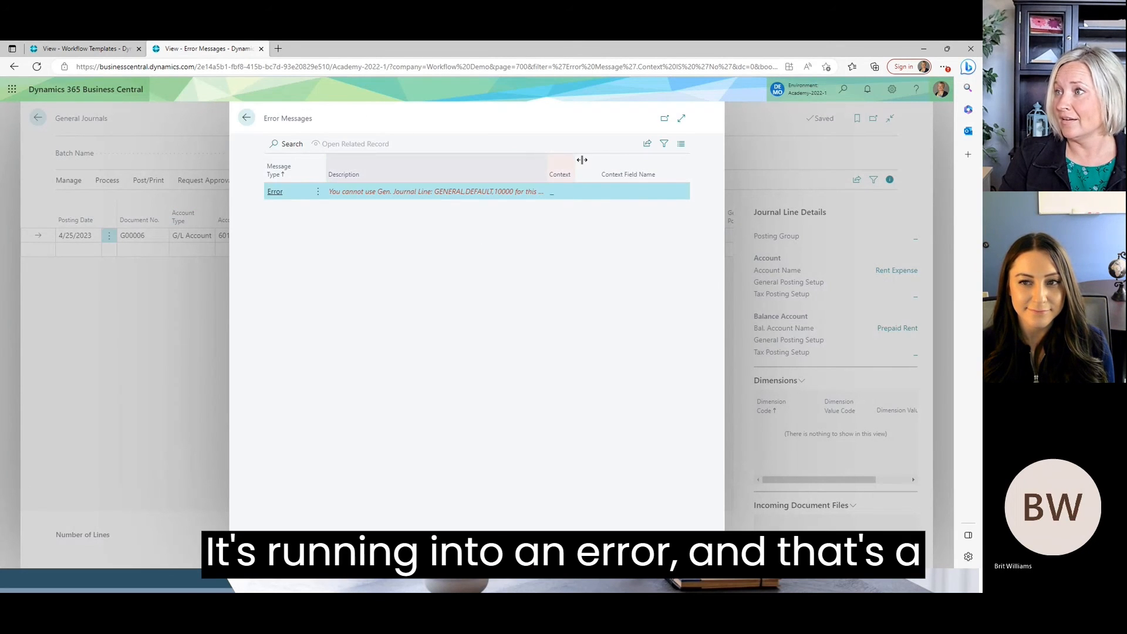
{"action": "left_click_drag", "start_coordinate": [610, 162], "coordinate": [611, 162]}
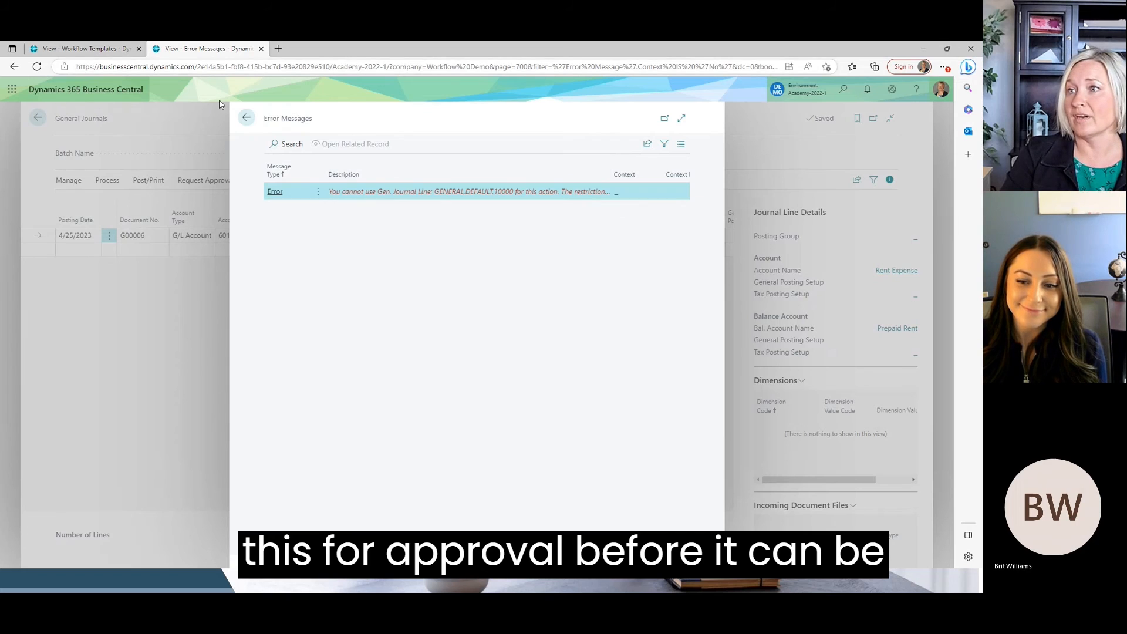
{"action": "left_click", "coordinate": [252, 123]}
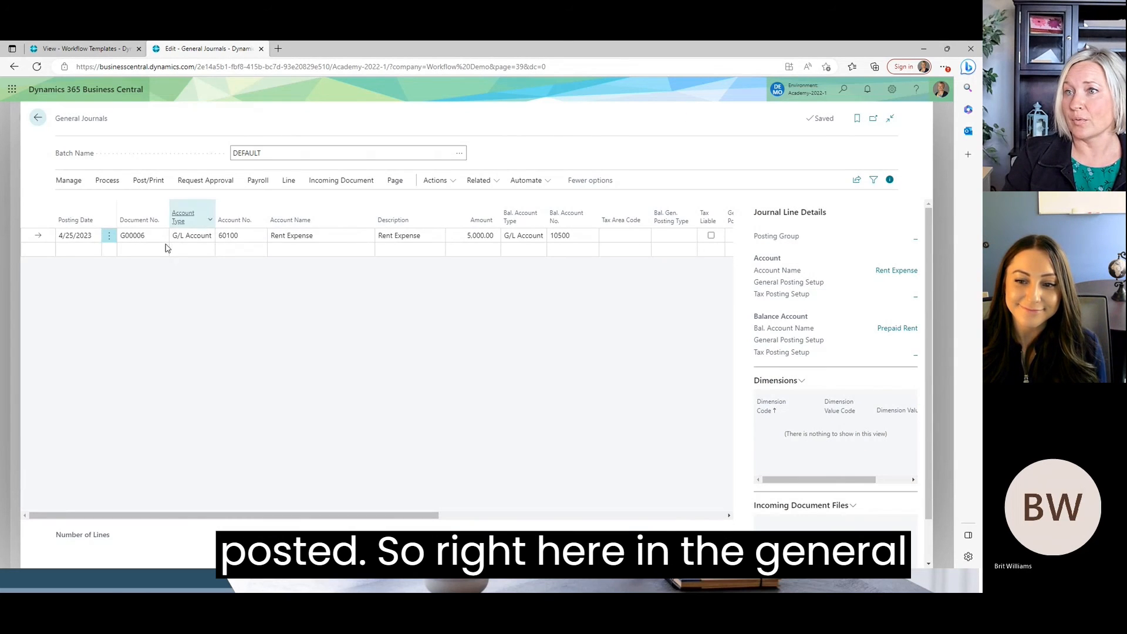
Send an approval request for the entire journal batch and acknowledge the message.
{"action": "left_click", "coordinate": [194, 182]}
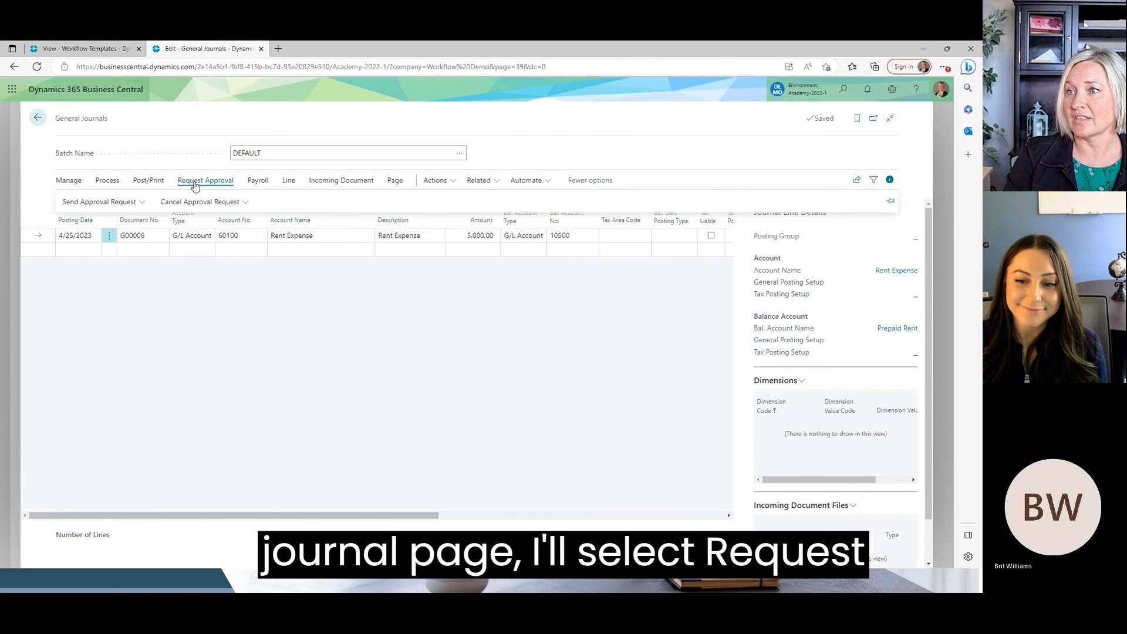
{"action": "left_click", "coordinate": [112, 201]}
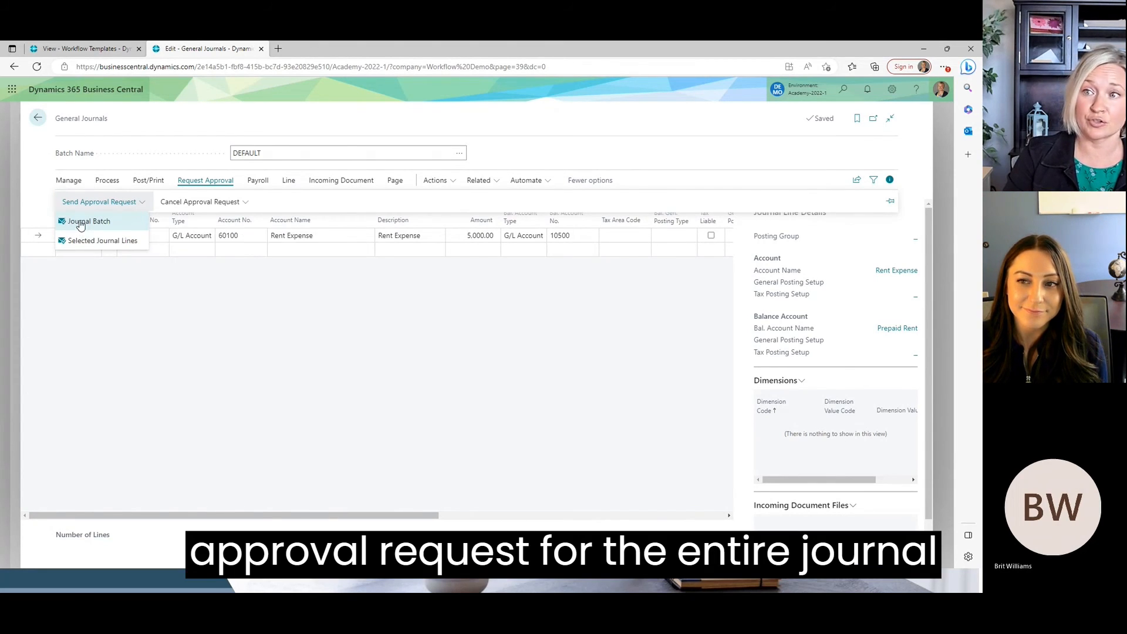
{"action": "left_click", "coordinate": [82, 222]}
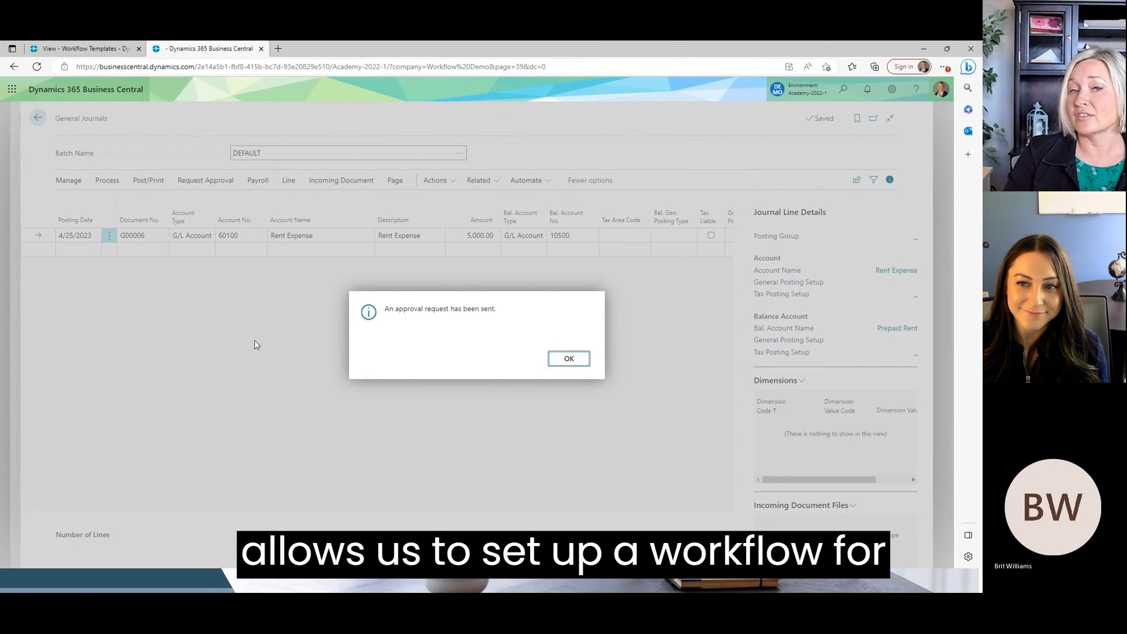
{"action": "left_click", "coordinate": [573, 359]}
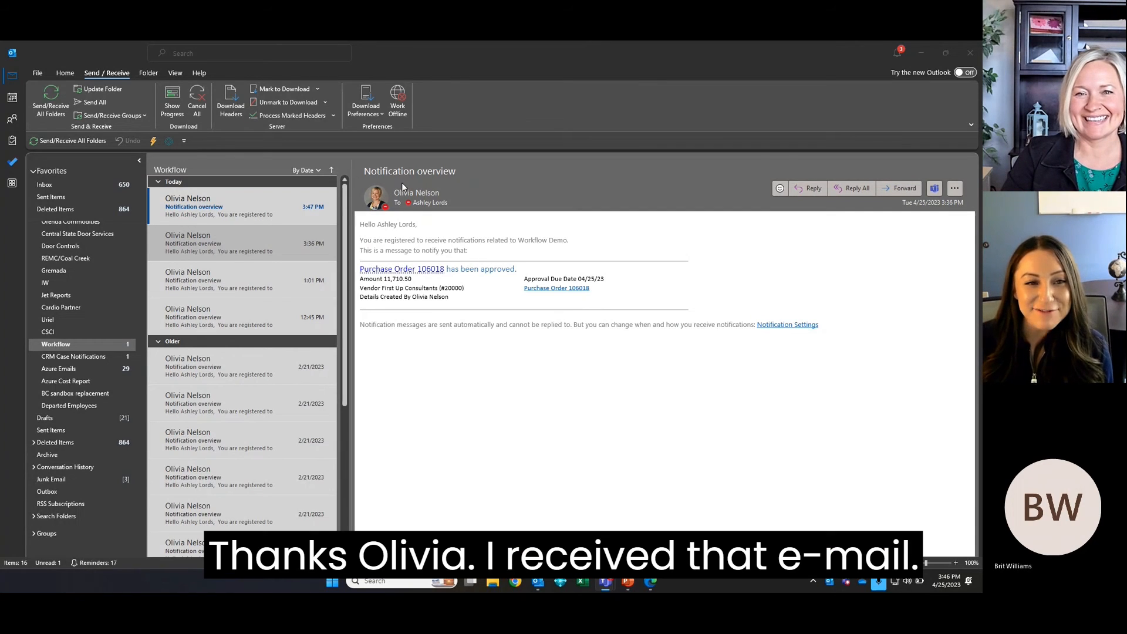
As the approver, open journal batch GENERAL,DEFAULT from the newest Outlook notification and approve it.
{"action": "left_click", "coordinate": [247, 207]}
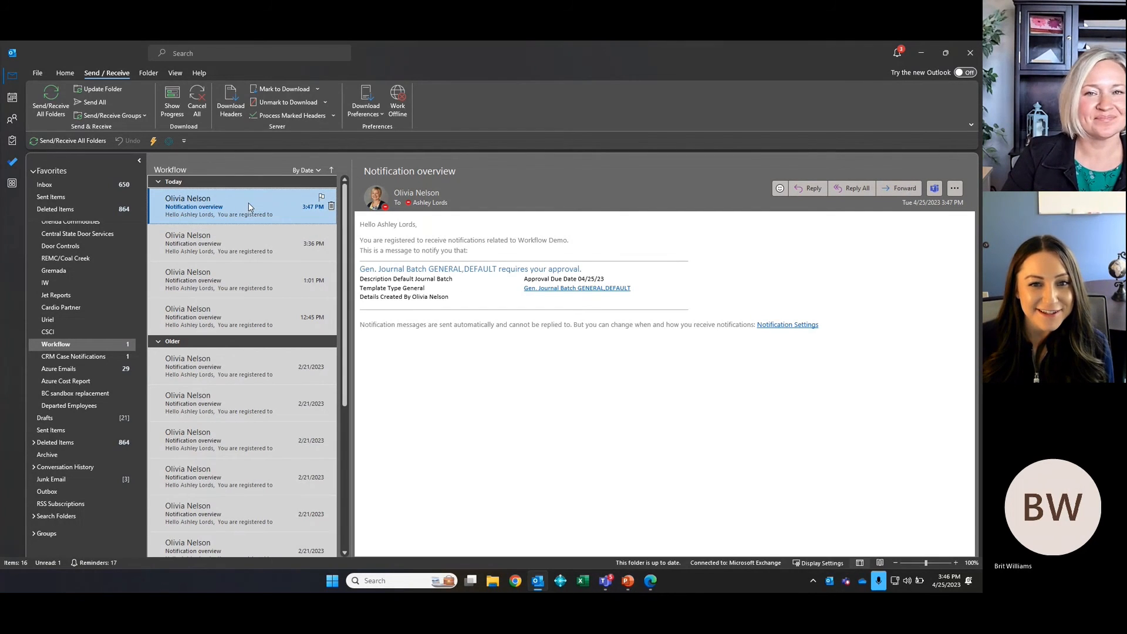
{"action": "left_click", "coordinate": [575, 288]}
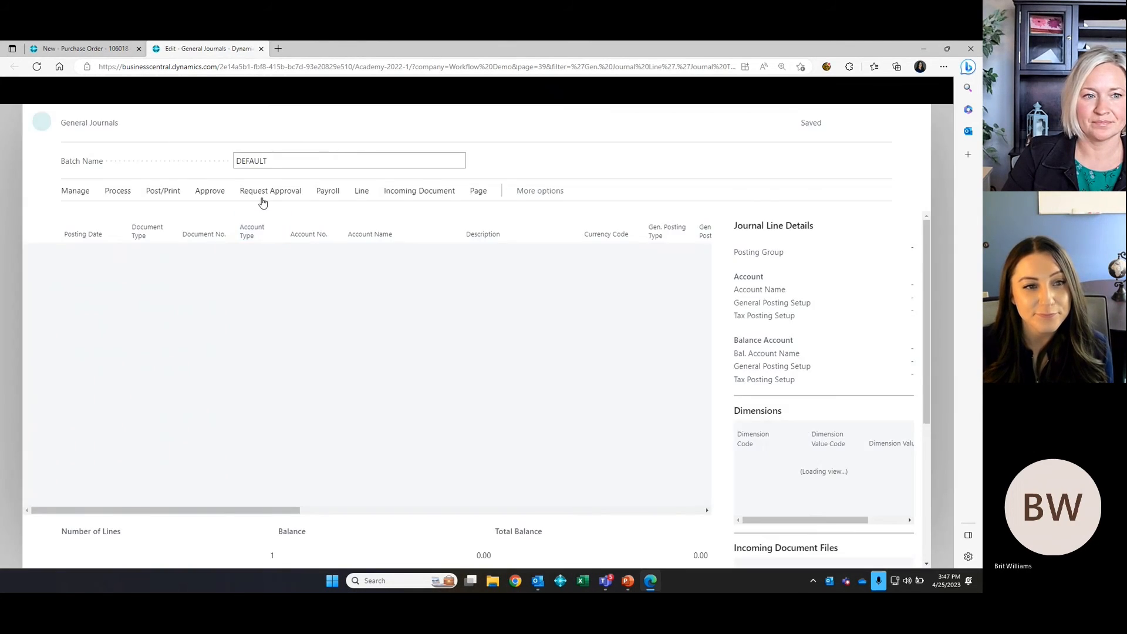
{"action": "left_click", "coordinate": [208, 191]}
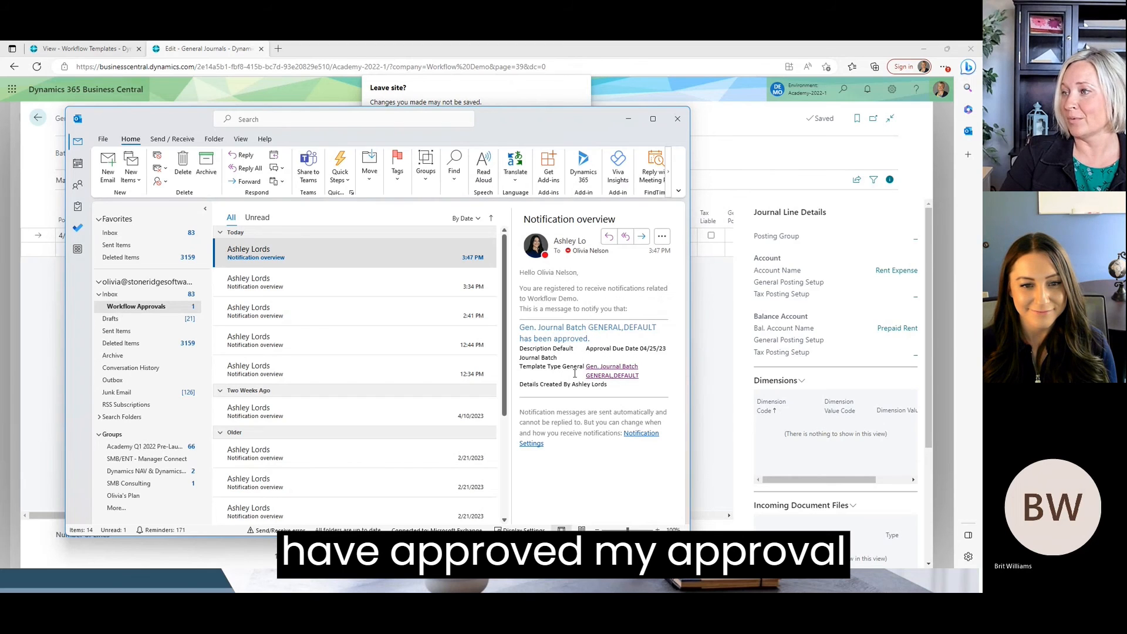
As the sender, open the journal batch from the approval notification e-mail, stay on the page, and post the journal lines.
{"action": "left_click", "coordinate": [605, 370]}
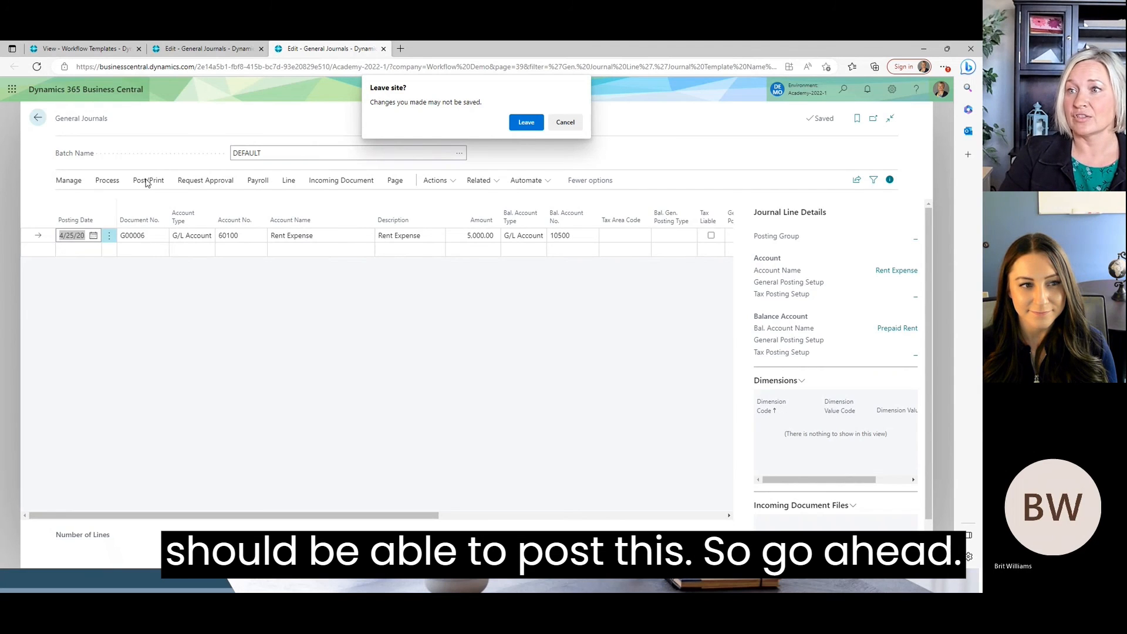
{"action": "left_click", "coordinate": [565, 122]}
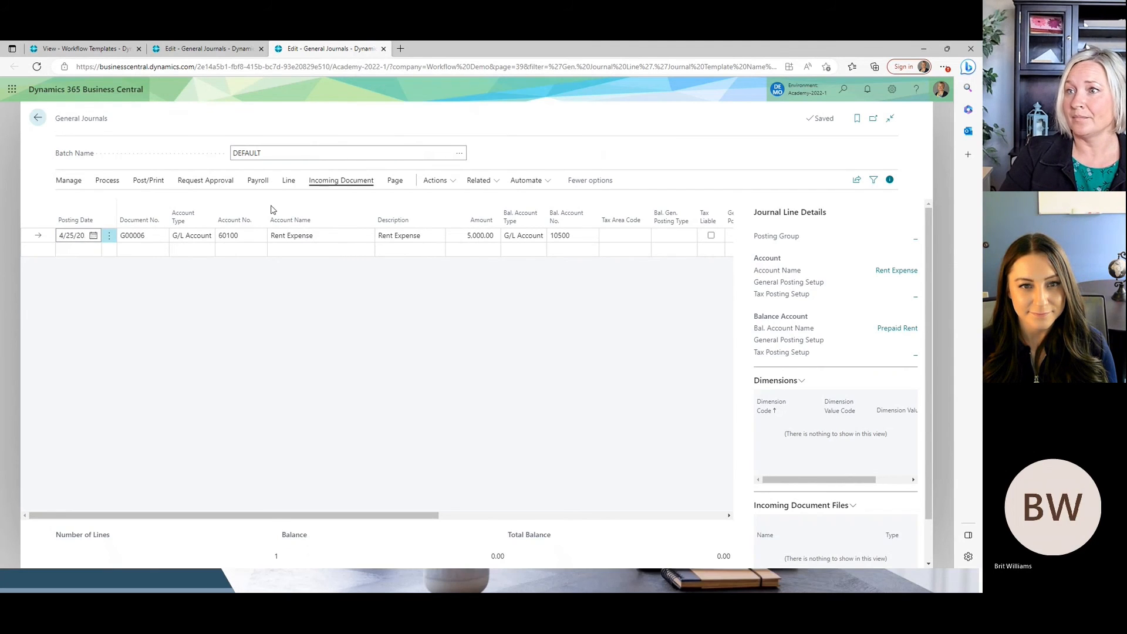
{"action": "left_click", "coordinate": [134, 186]}
{"action": "left_click", "coordinate": [72, 202]}
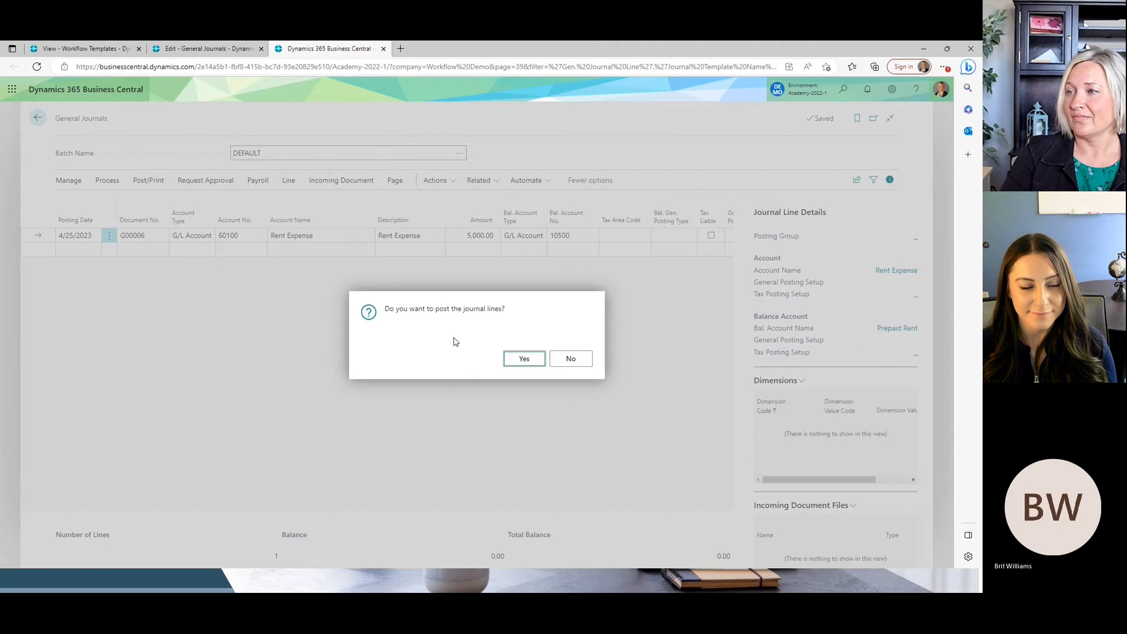
{"action": "left_click", "coordinate": [518, 358]}
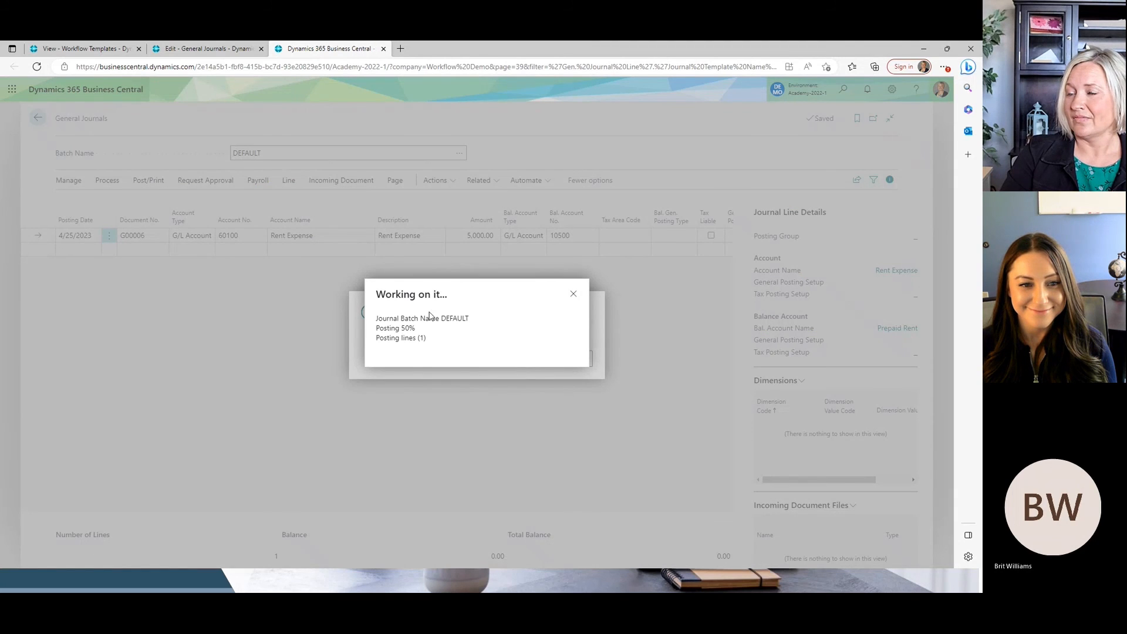